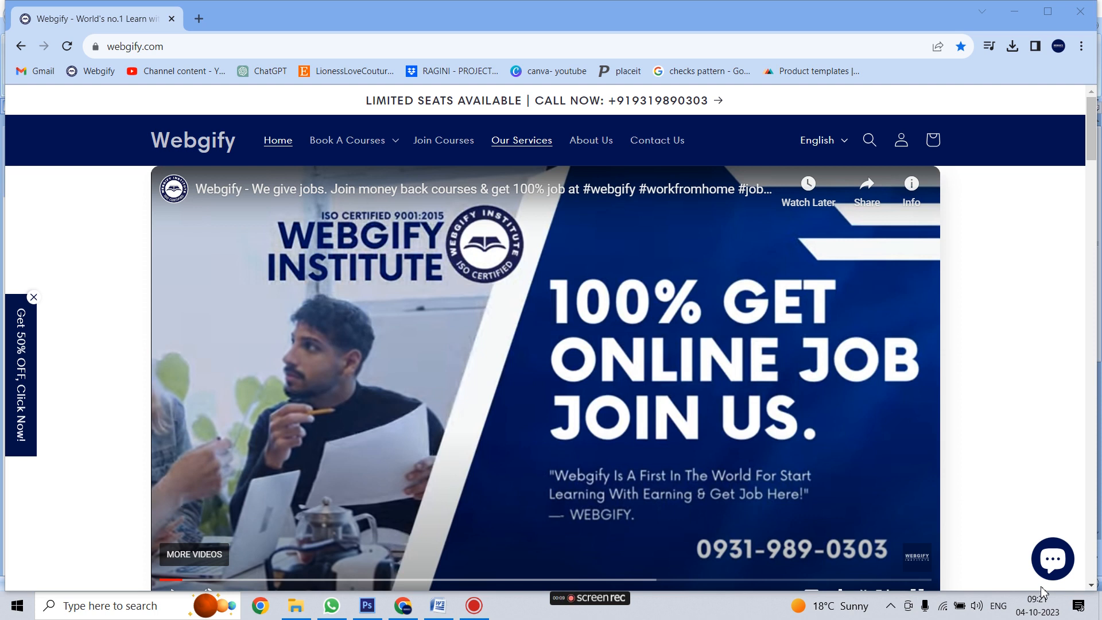
# Step: Switch to the Microsoft Word document and bring up its page layout commands
pyautogui.hotkey('alt', 'Tab')
pyautogui.hotkey('alt', 'Tab')
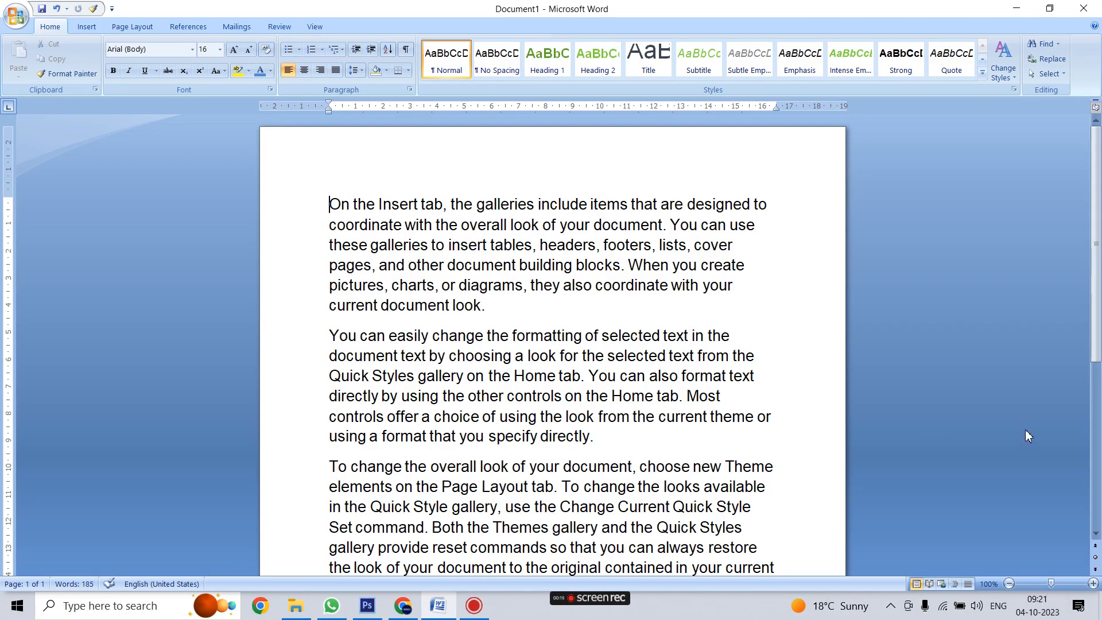
pyautogui.click(131, 30)
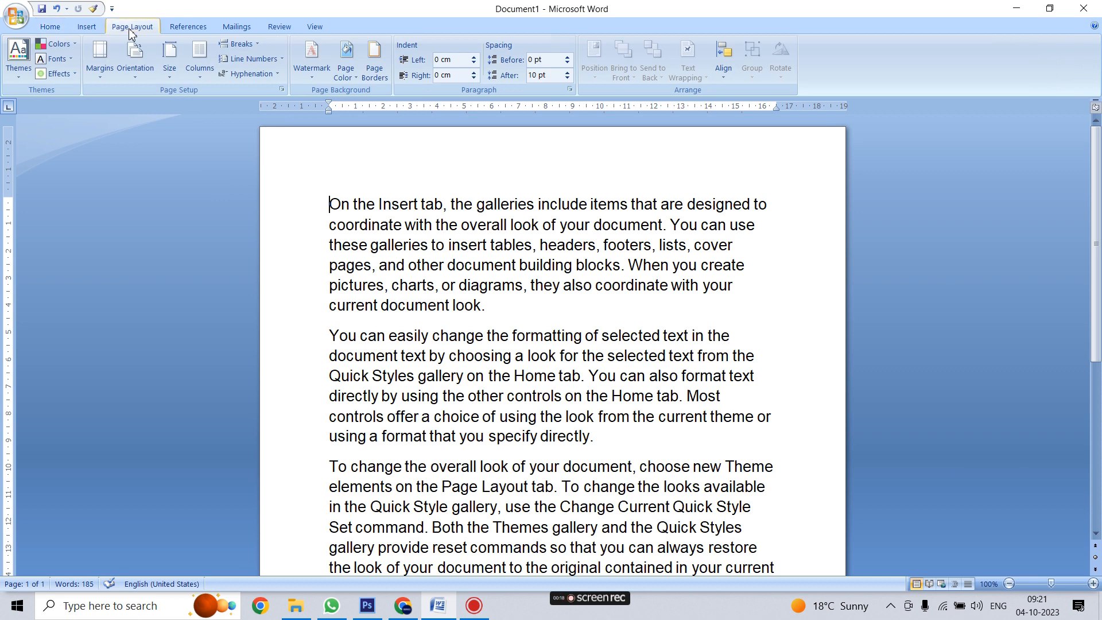
pyautogui.click(89, 30)
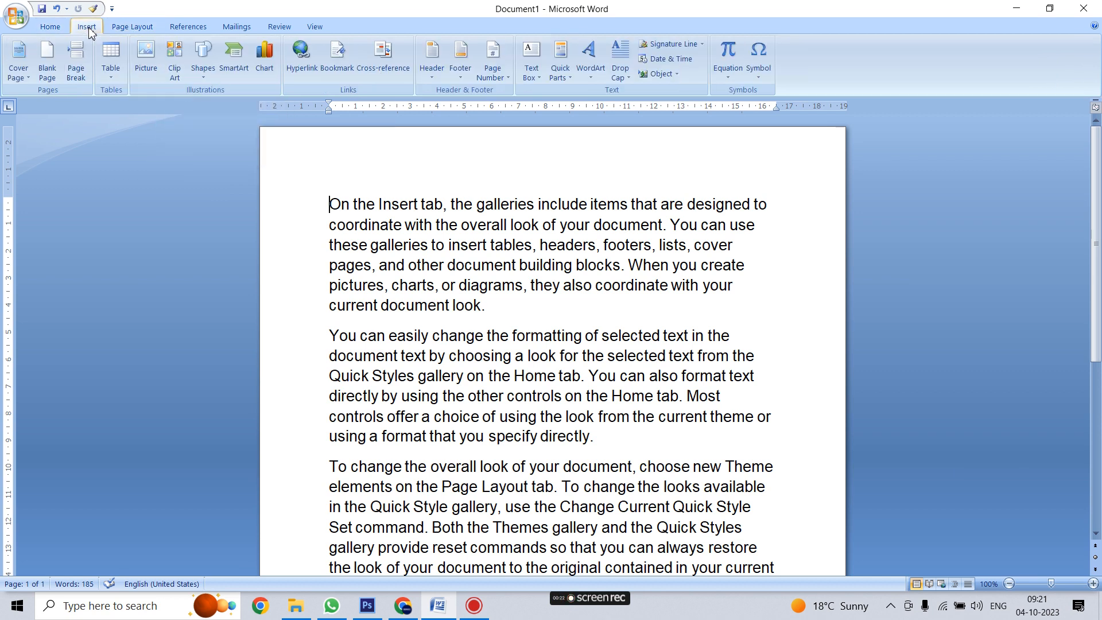
pyautogui.click(50, 27)
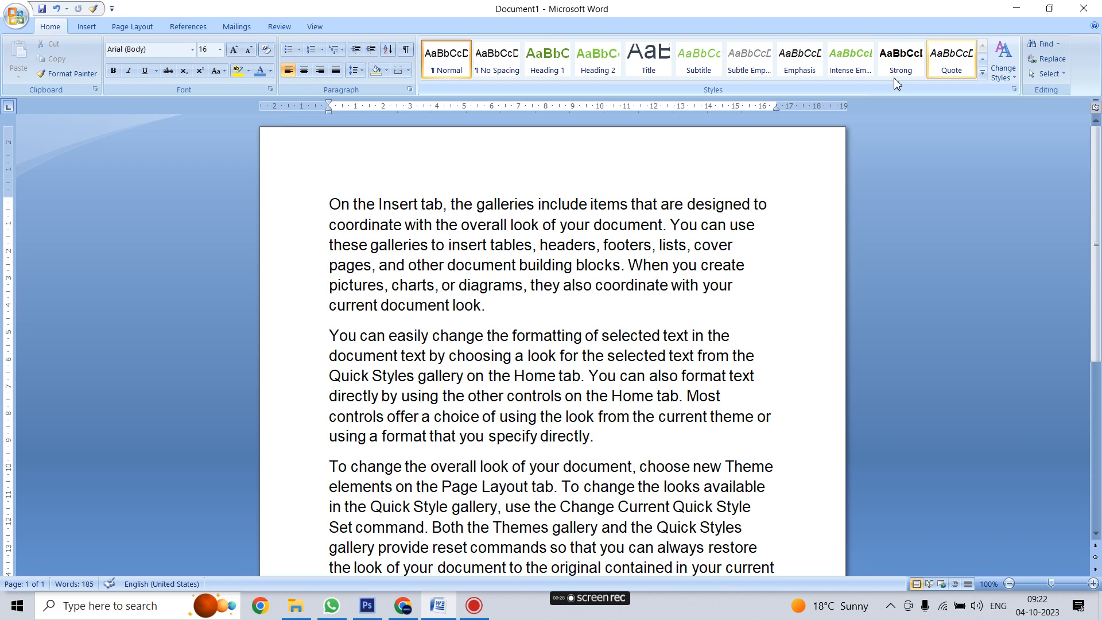
pyautogui.click(86, 27)
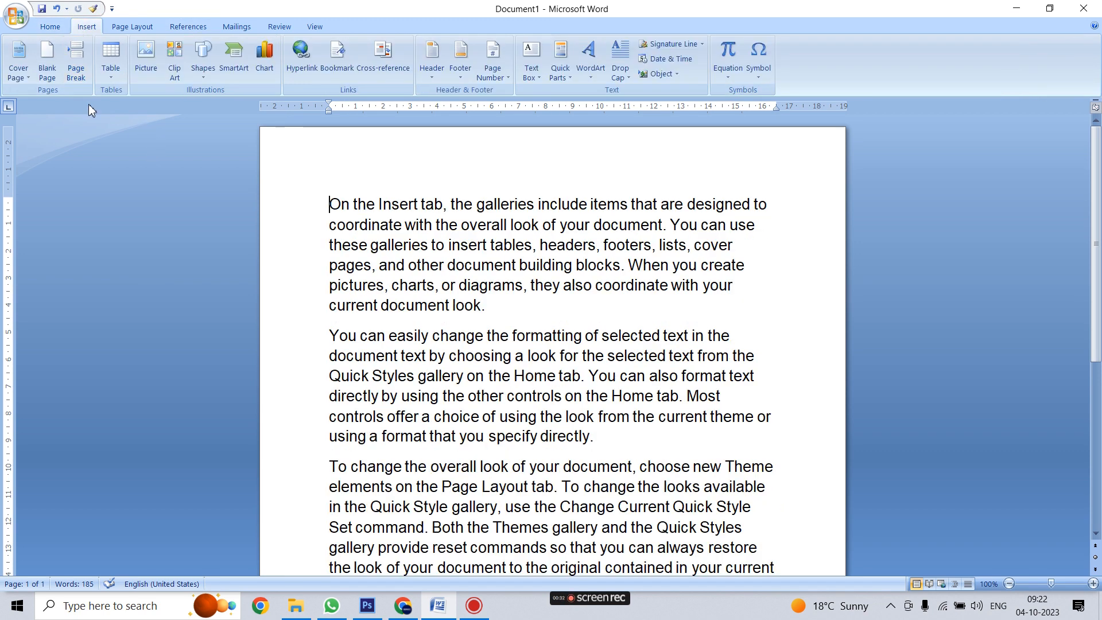
pyautogui.click(132, 26)
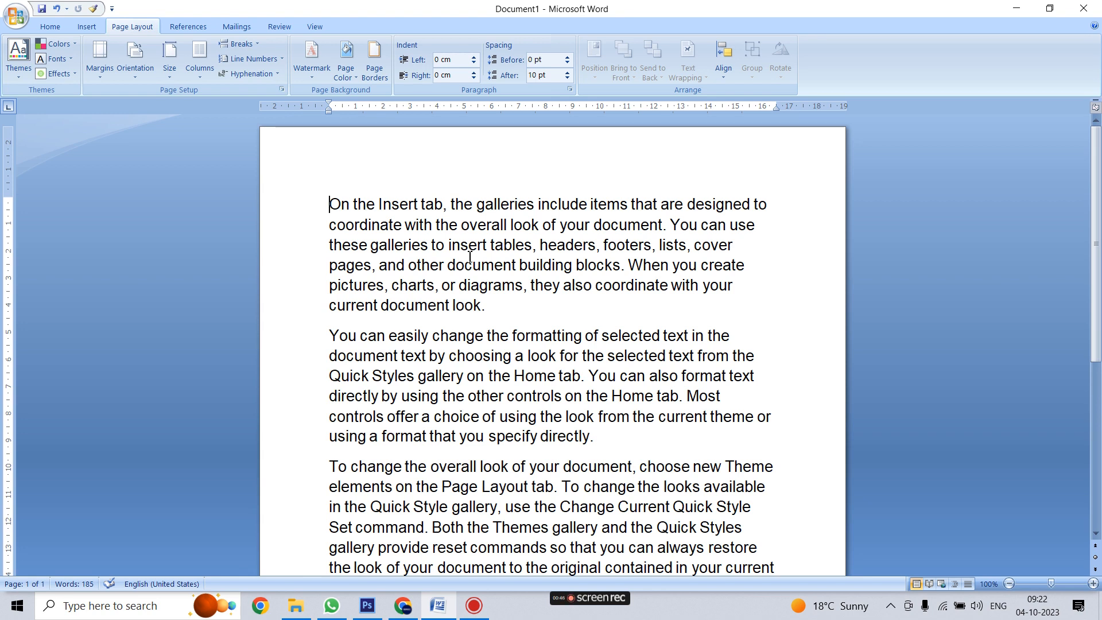
# Step: Apply the built-in Opulent theme to the document
pyautogui.scroll(-1, 667, 376)
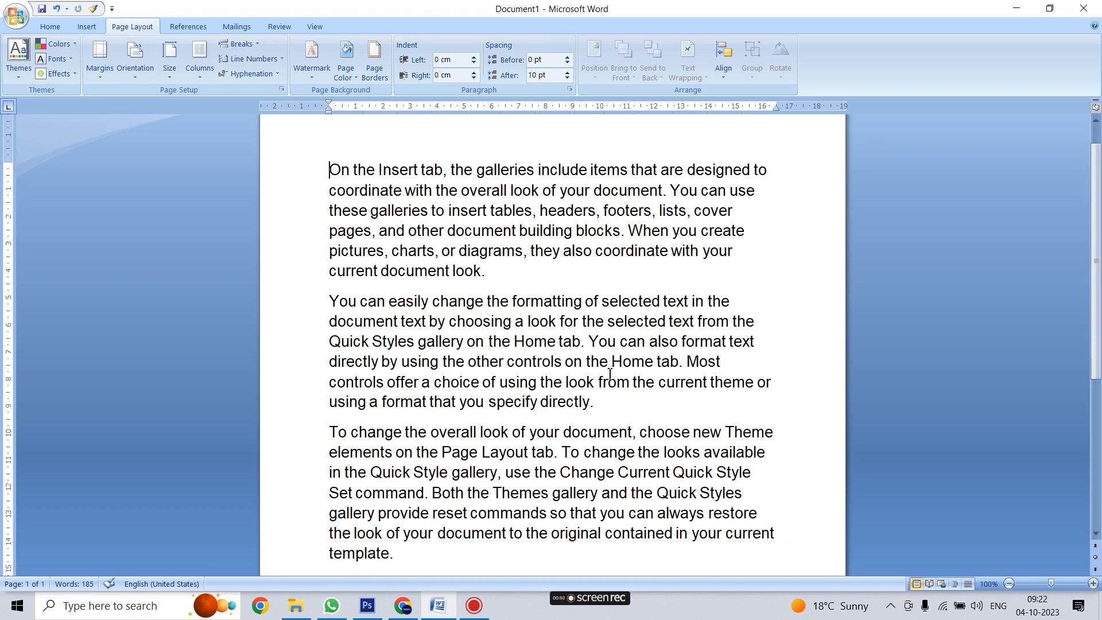
pyautogui.scroll(1, 612, 370)
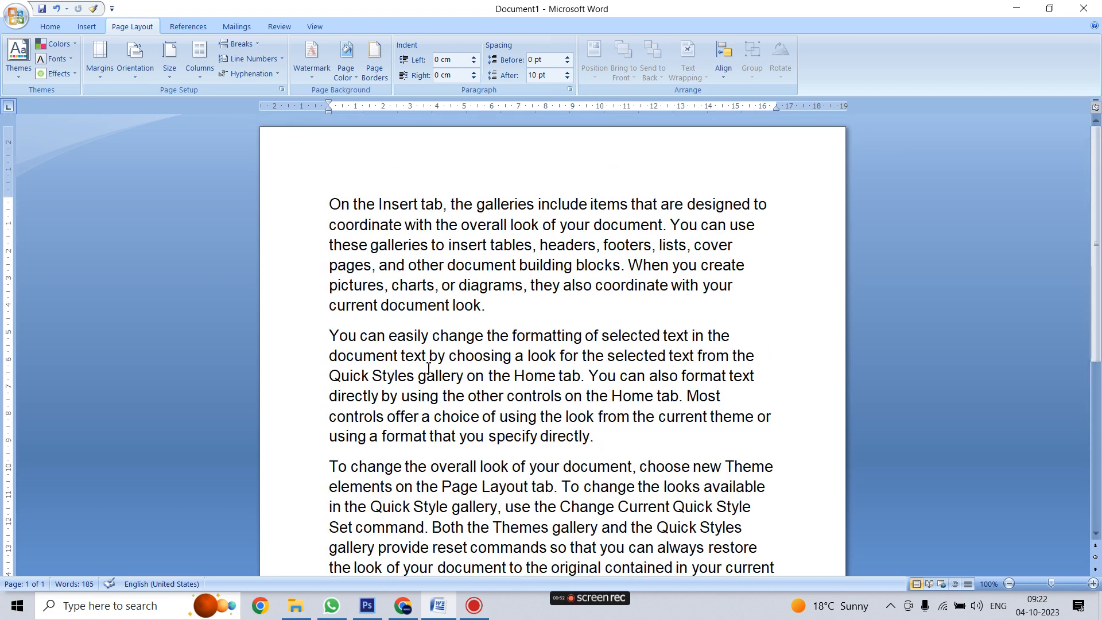
pyautogui.click(19, 74)
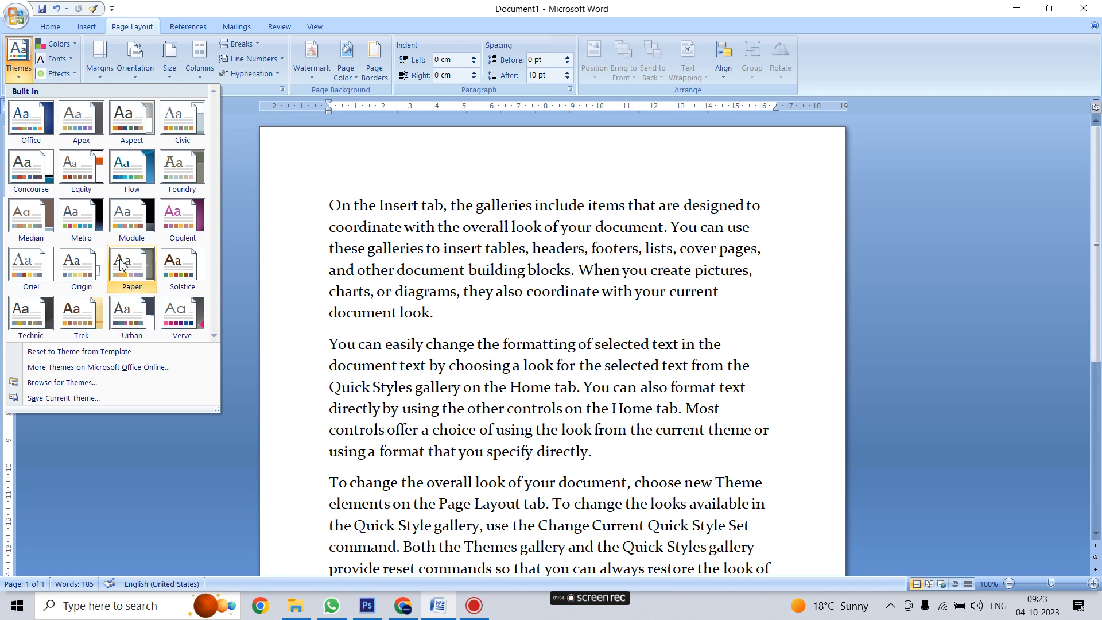
pyautogui.click(184, 215)
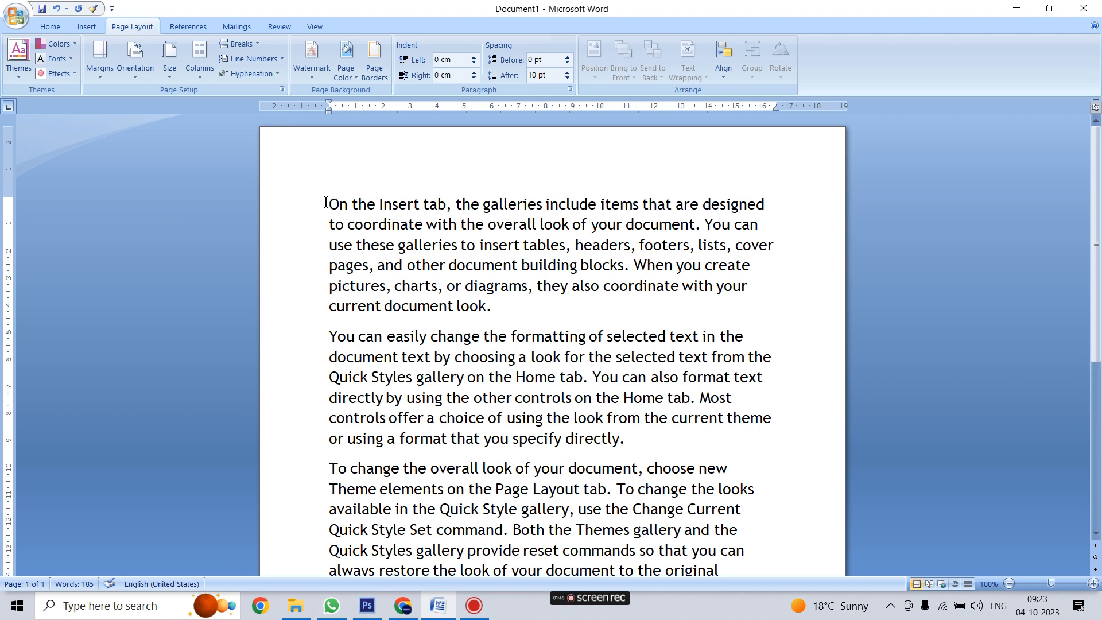
# Step: Select the first paragraph and set the theme colors to the built-in Office set
pyautogui.moveTo(329, 204); pyautogui.dragTo(507, 308)
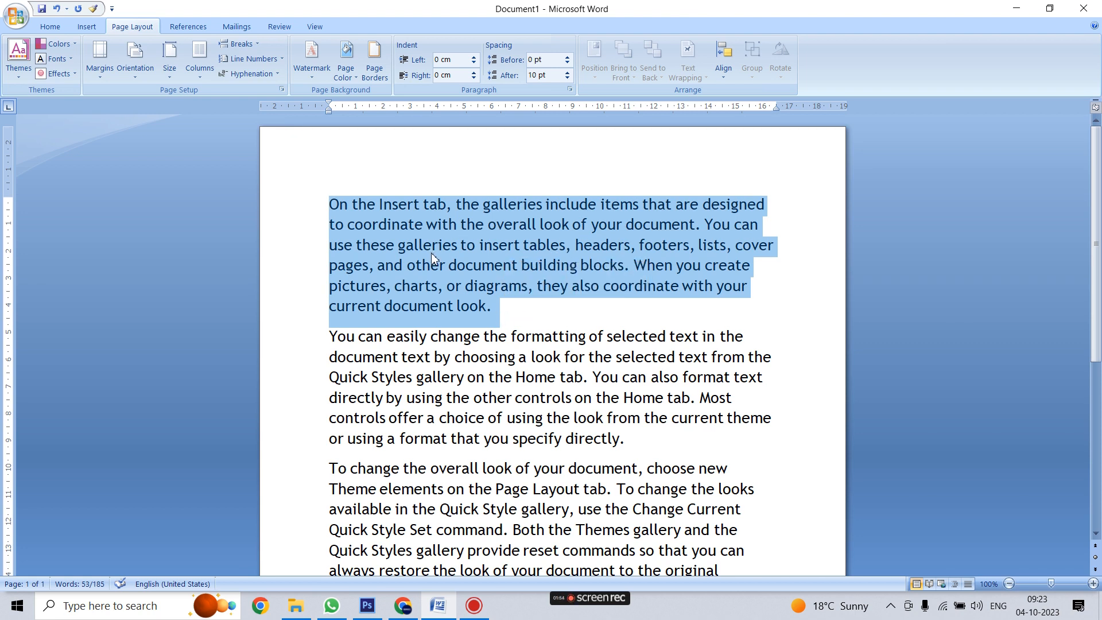
pyautogui.click(62, 45)
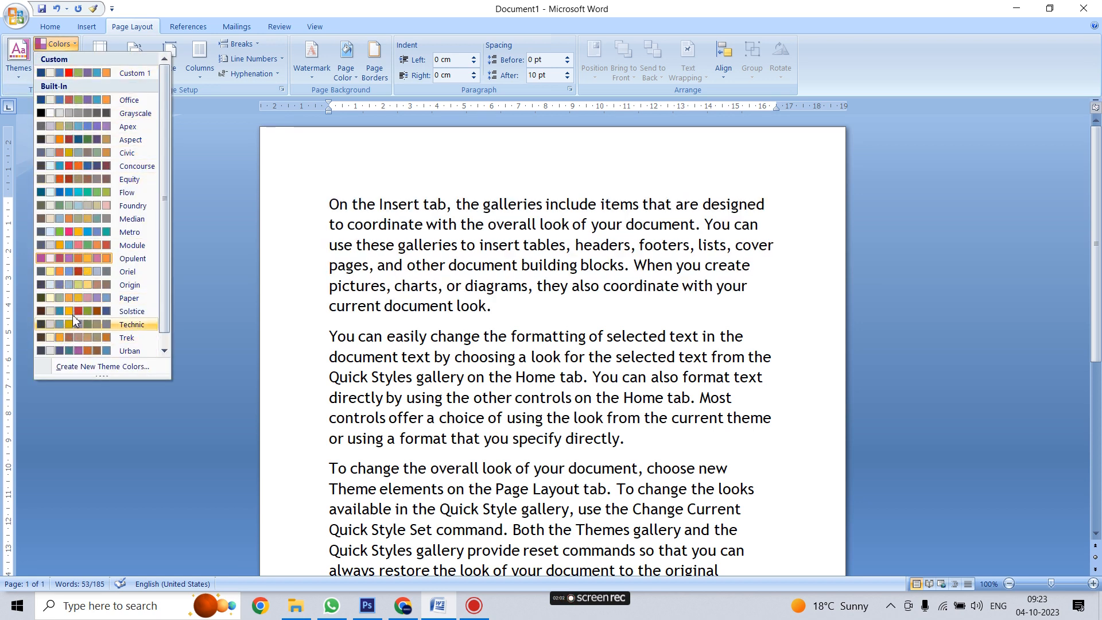
pyautogui.moveTo(166, 197); pyautogui.dragTo(165, 232)
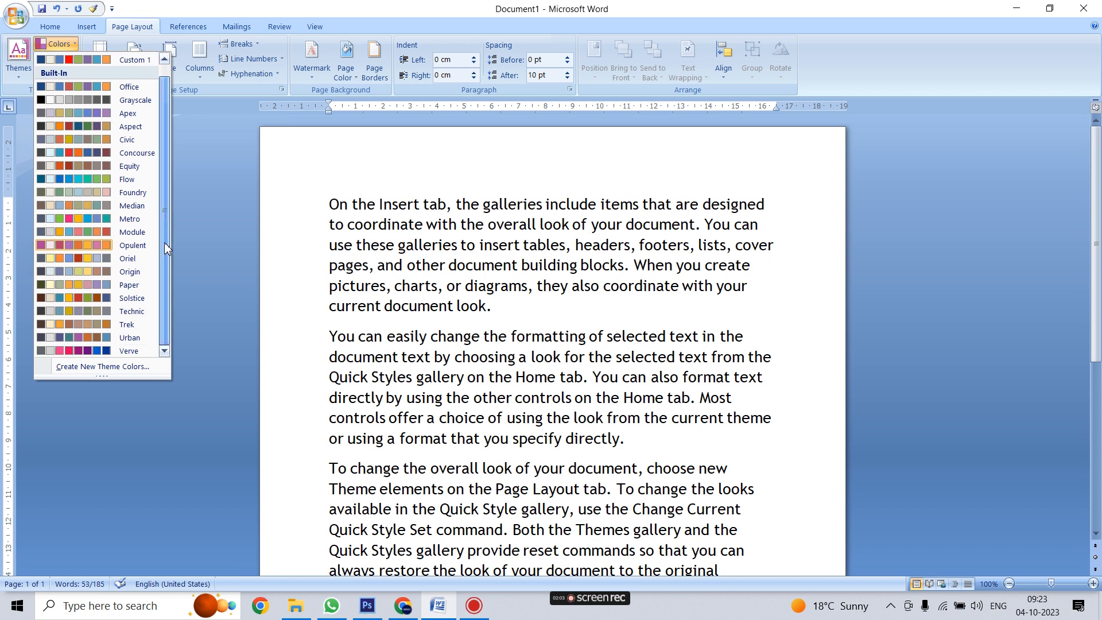
pyautogui.scroll(1, 162, 254)
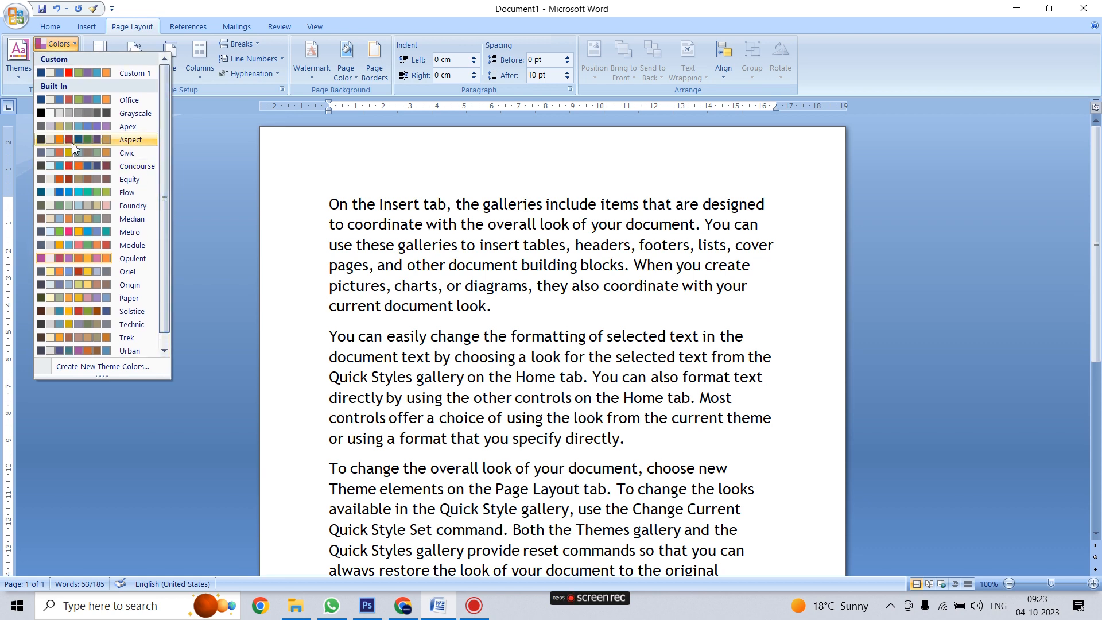
pyautogui.click(91, 99)
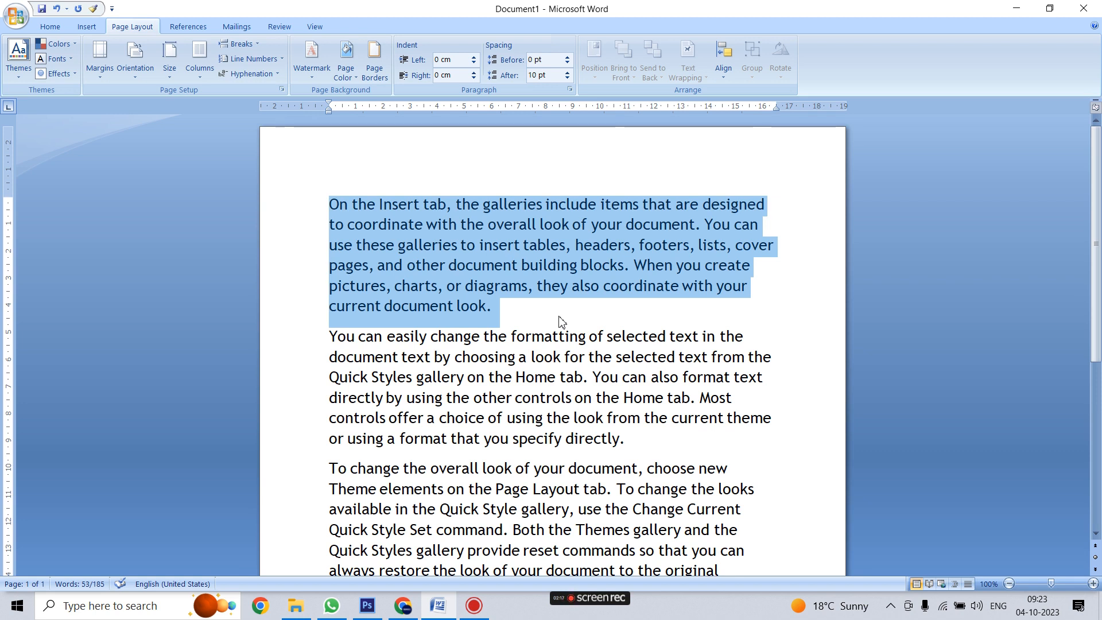
# Step: Reselect the first paragraph's text and apply the built-in Equity theme to the document
pyautogui.click(570, 339)
pyautogui.click(338, 205)
pyautogui.moveTo(373, 231); pyautogui.dragTo(419, 268)
pyautogui.click(477, 298)
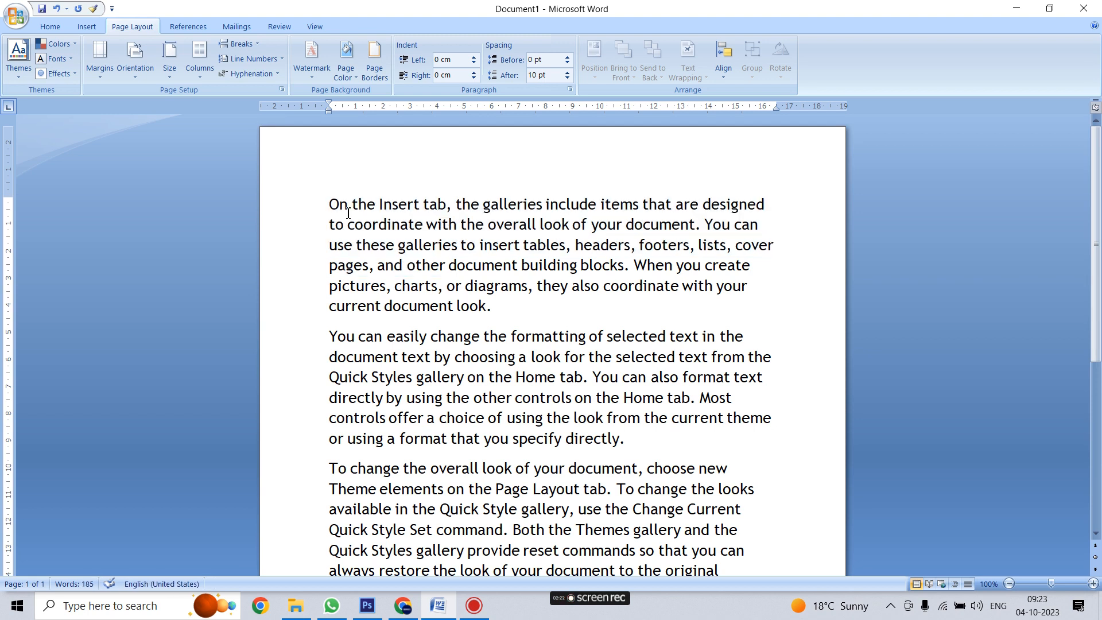
pyautogui.moveTo(331, 206); pyautogui.dragTo(505, 298)
pyautogui.click(18, 56)
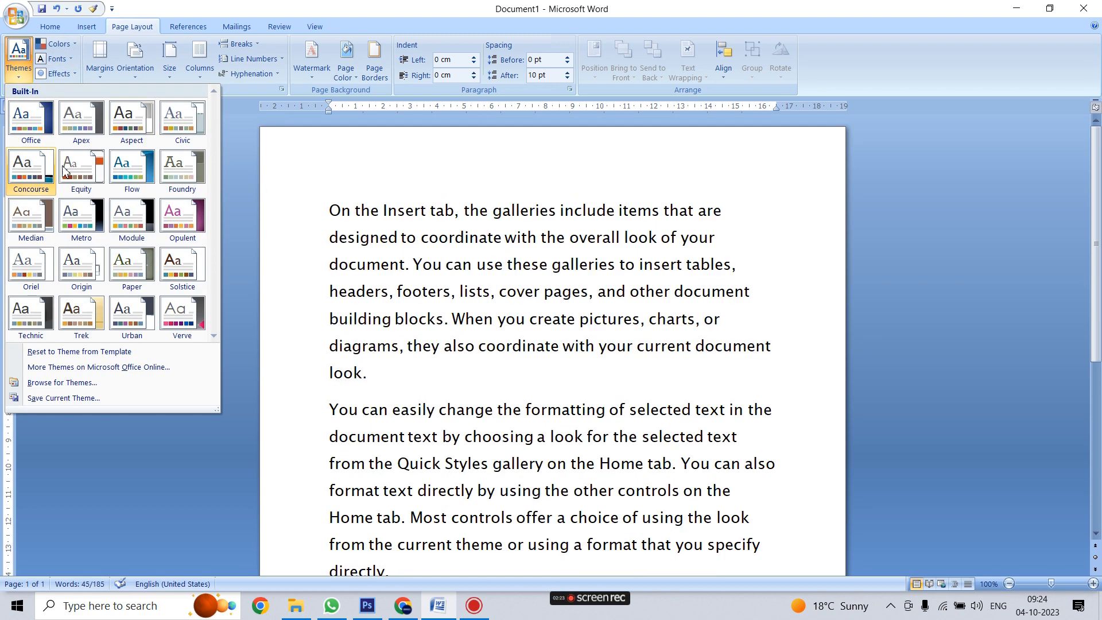
pyautogui.click(78, 171)
pyautogui.click(563, 329)
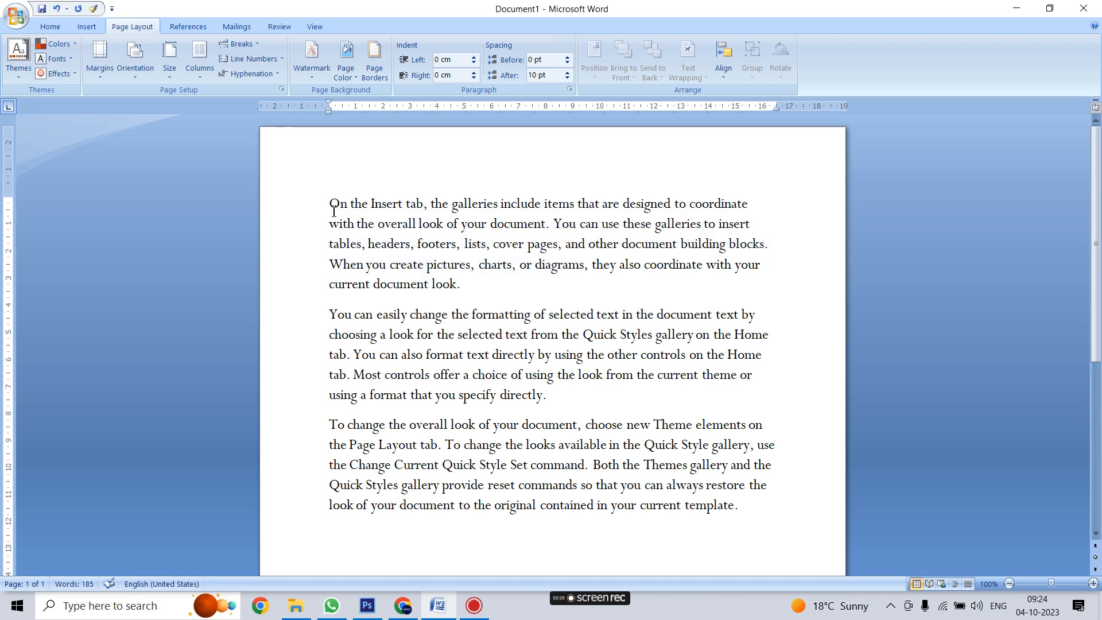
pyautogui.click(73, 60)
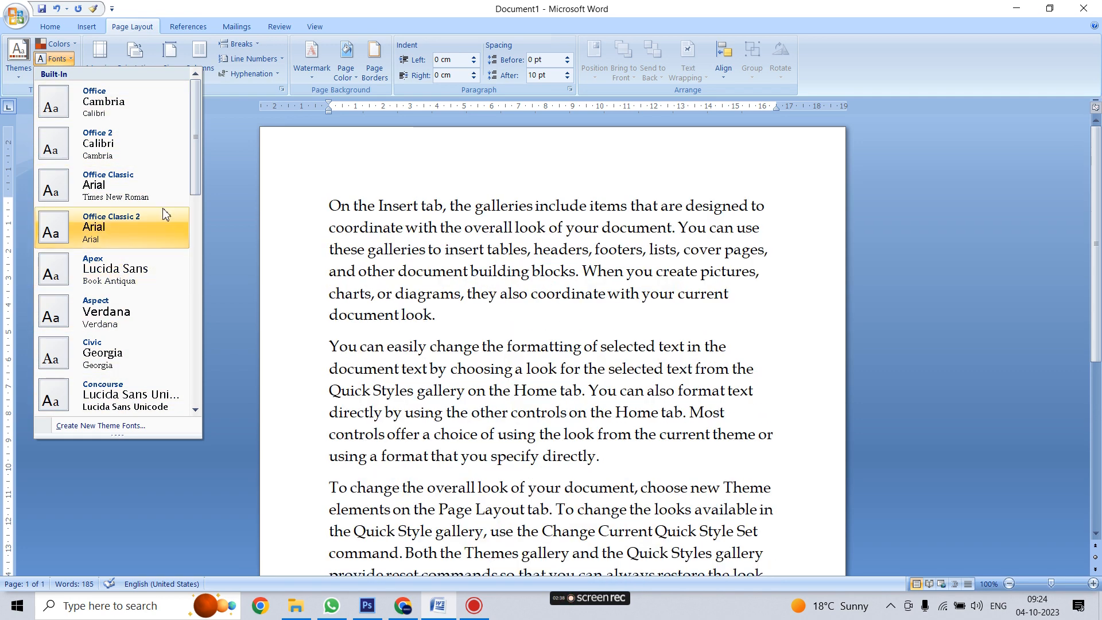
pyautogui.scroll(-3, 184, 230)
pyautogui.scroll(-6, 189, 241)
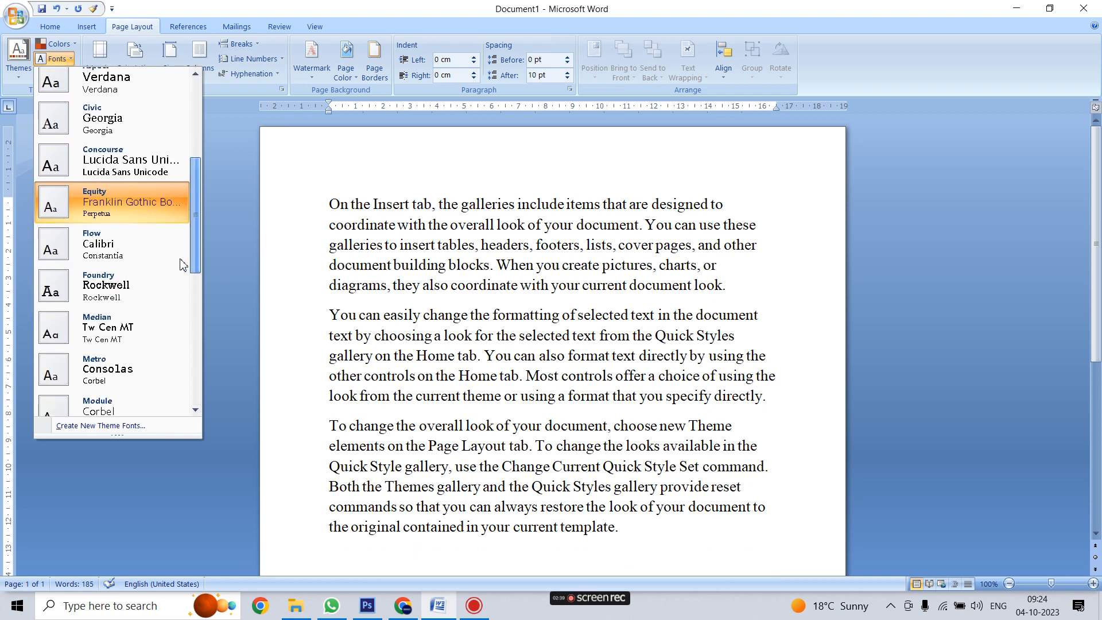
pyautogui.scroll(1, 186, 307)
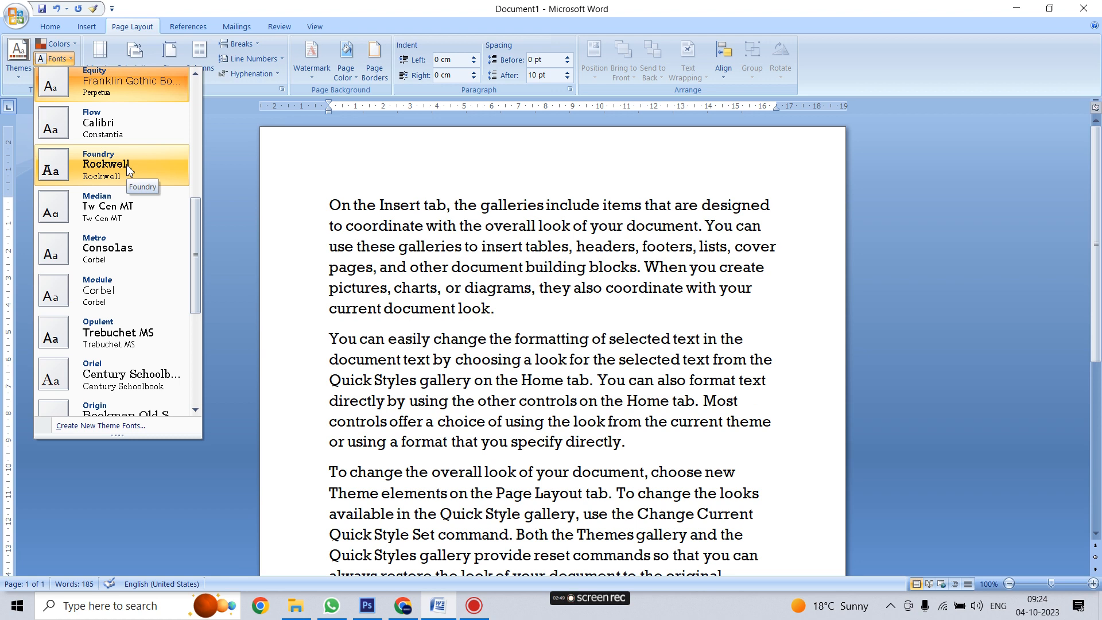
pyautogui.click(469, 409)
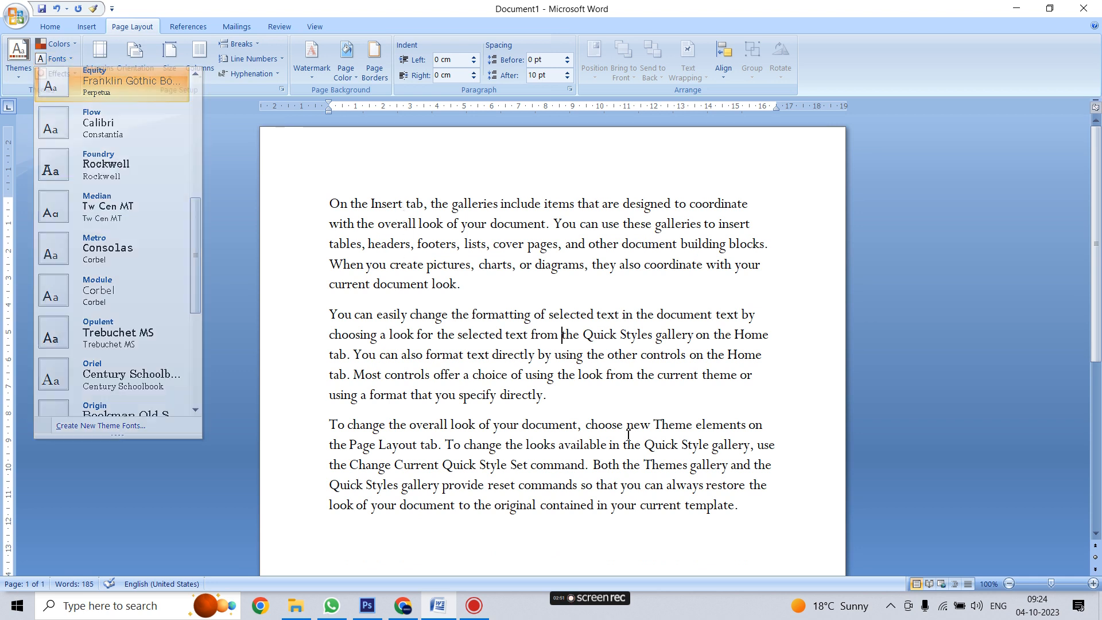
# Step: Change the document's theme fonts to the Solstice set with Gill Sans MT
pyautogui.click(69, 60)
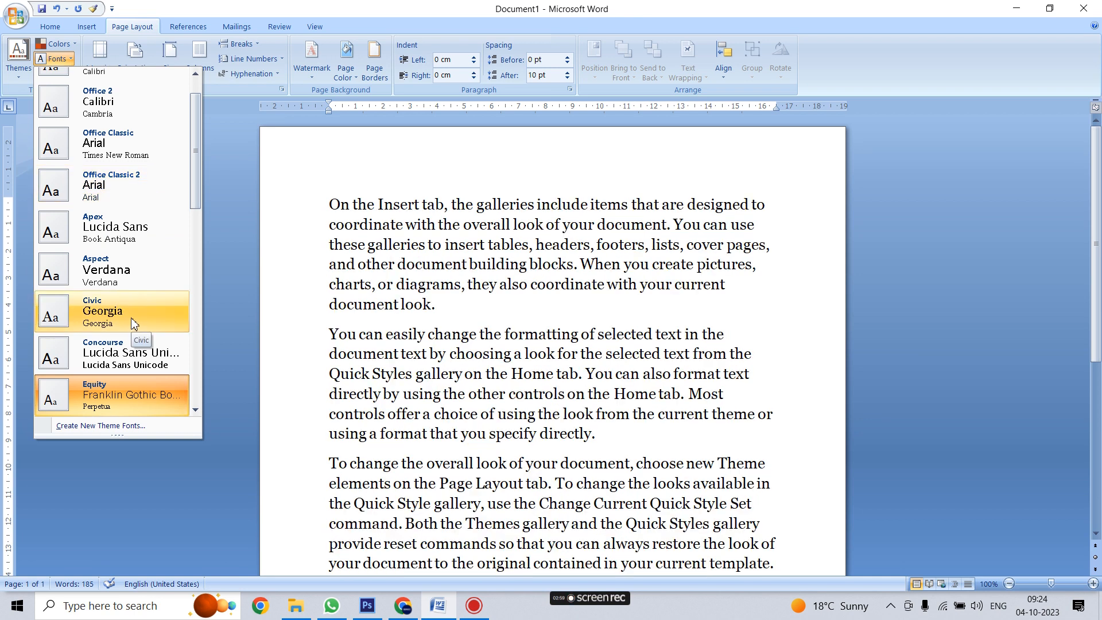
pyautogui.scroll(-5, 127, 319)
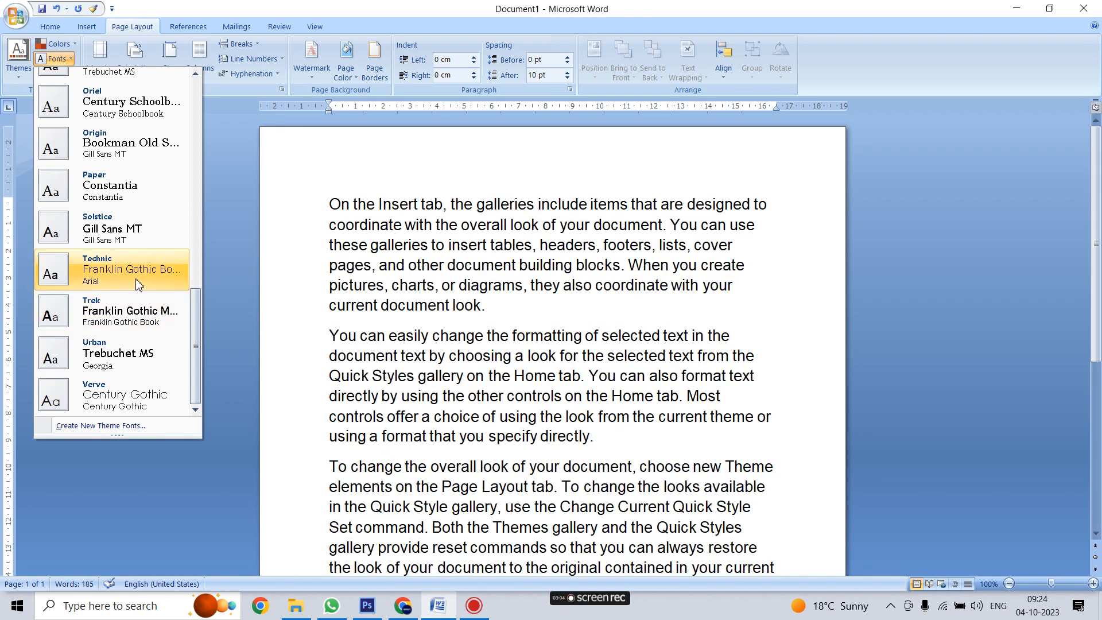
pyautogui.click(138, 236)
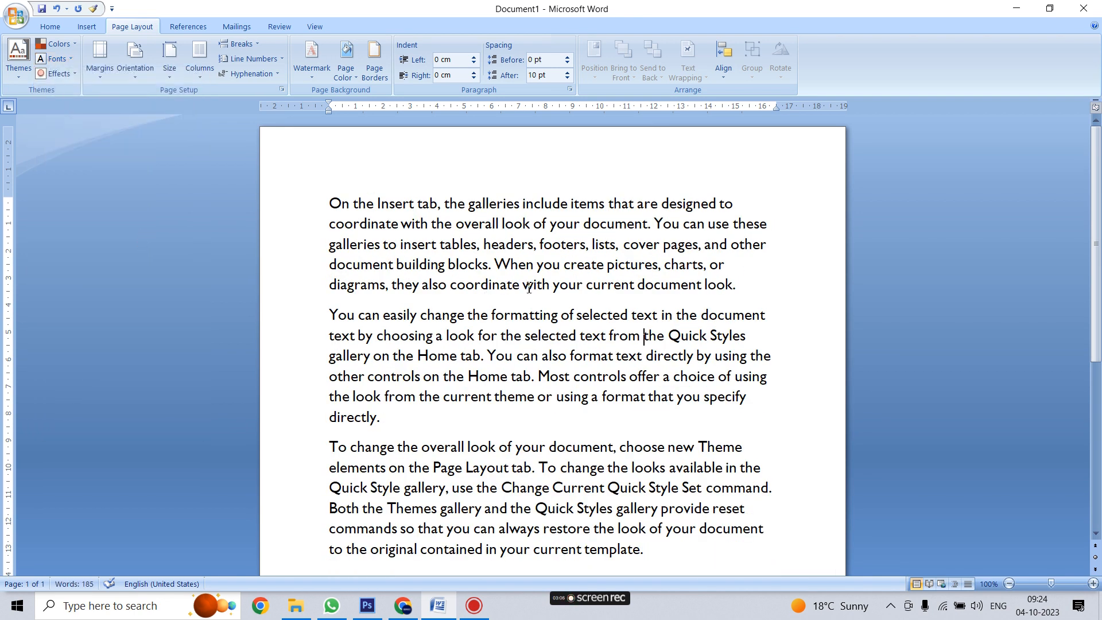
# Step: Set the theme effects to Aspect and try theme effects again with the first paragraph selected
pyautogui.click(73, 75)
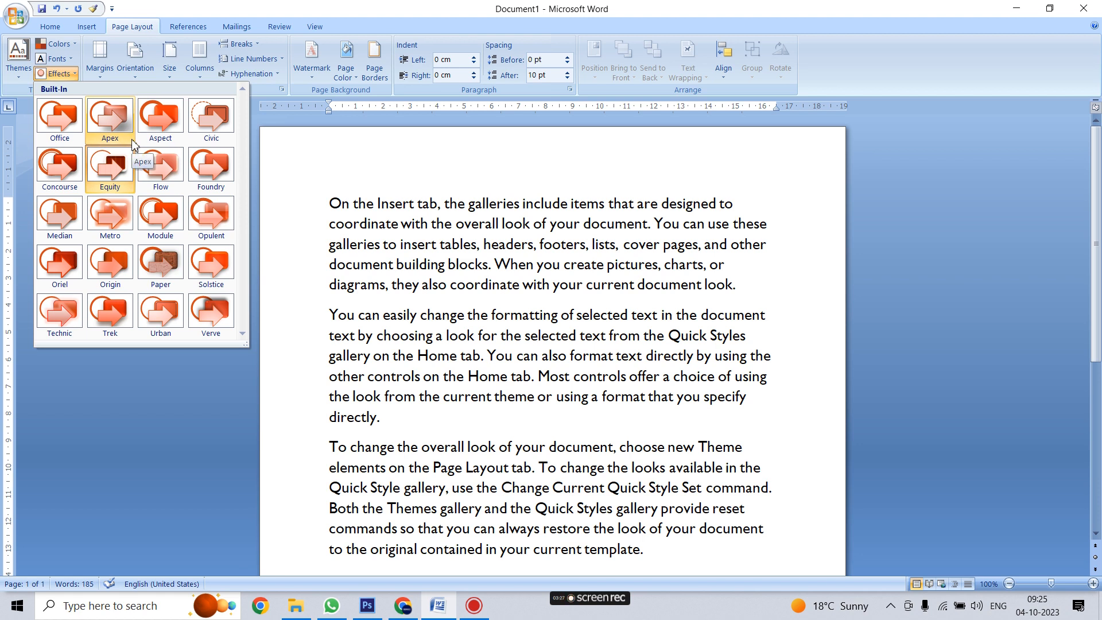
pyautogui.click(163, 126)
pyautogui.moveTo(335, 203); pyautogui.dragTo(739, 303)
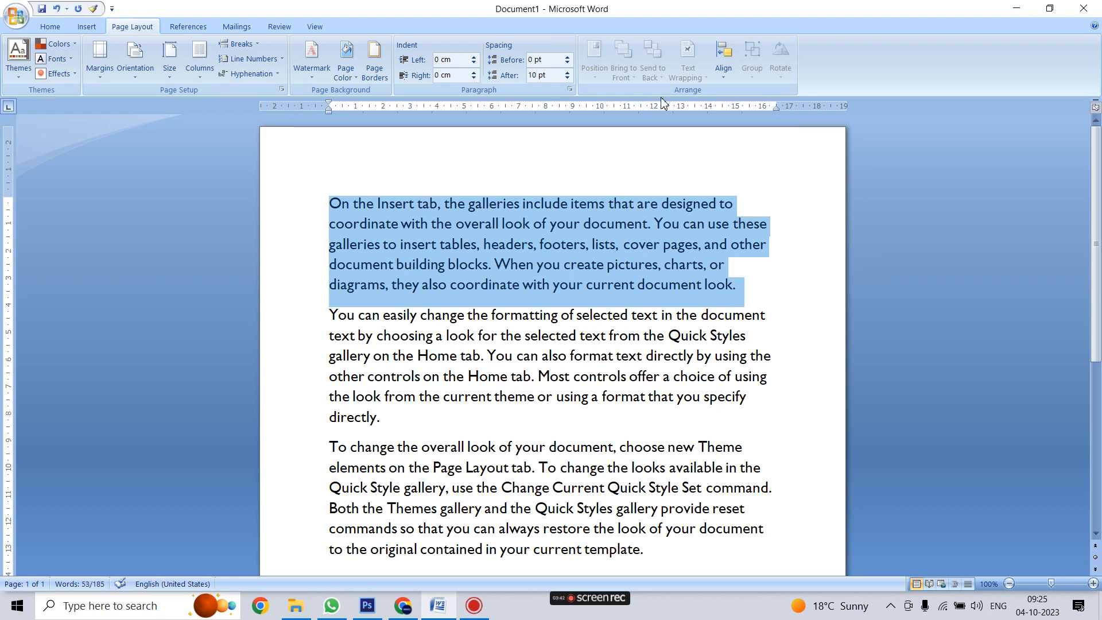
pyautogui.click(56, 73)
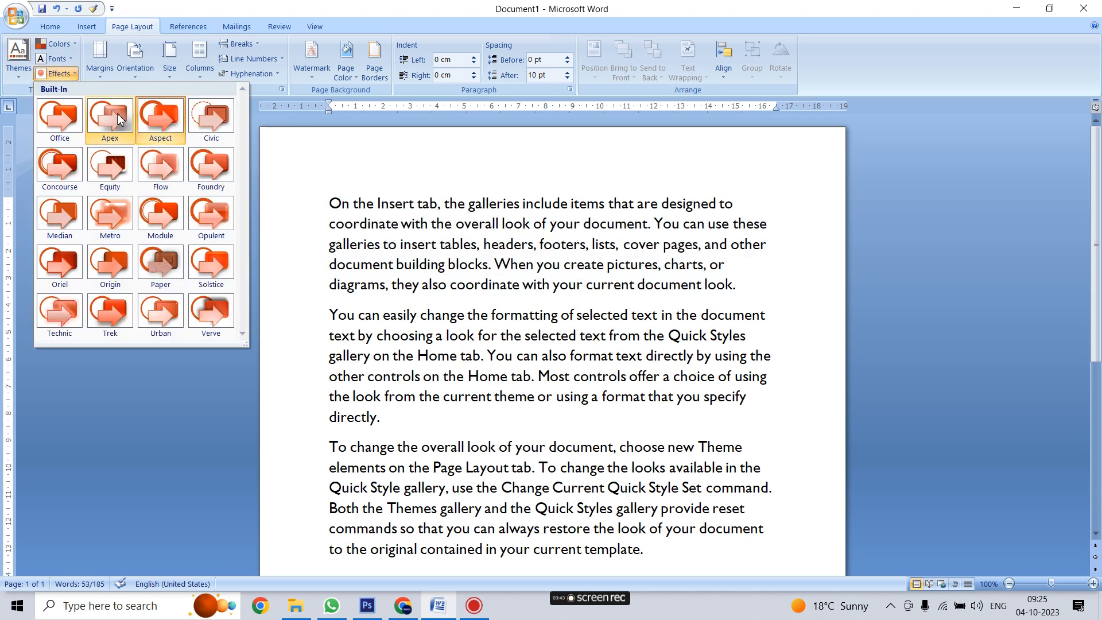
pyautogui.click(174, 150)
pyautogui.click(453, 213)
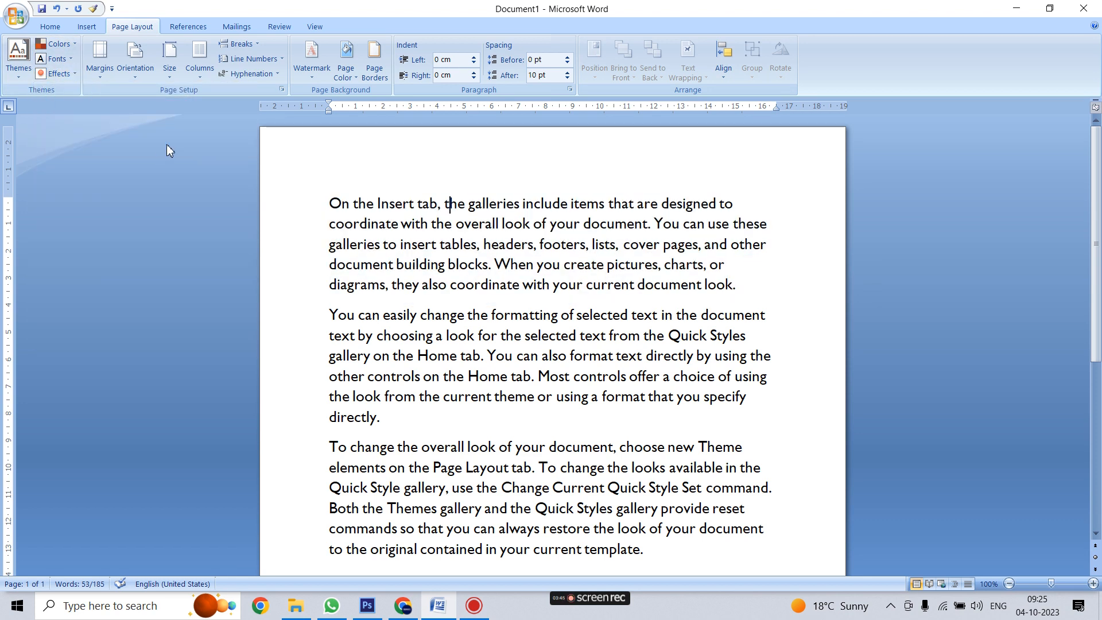
pyautogui.click(95, 71)
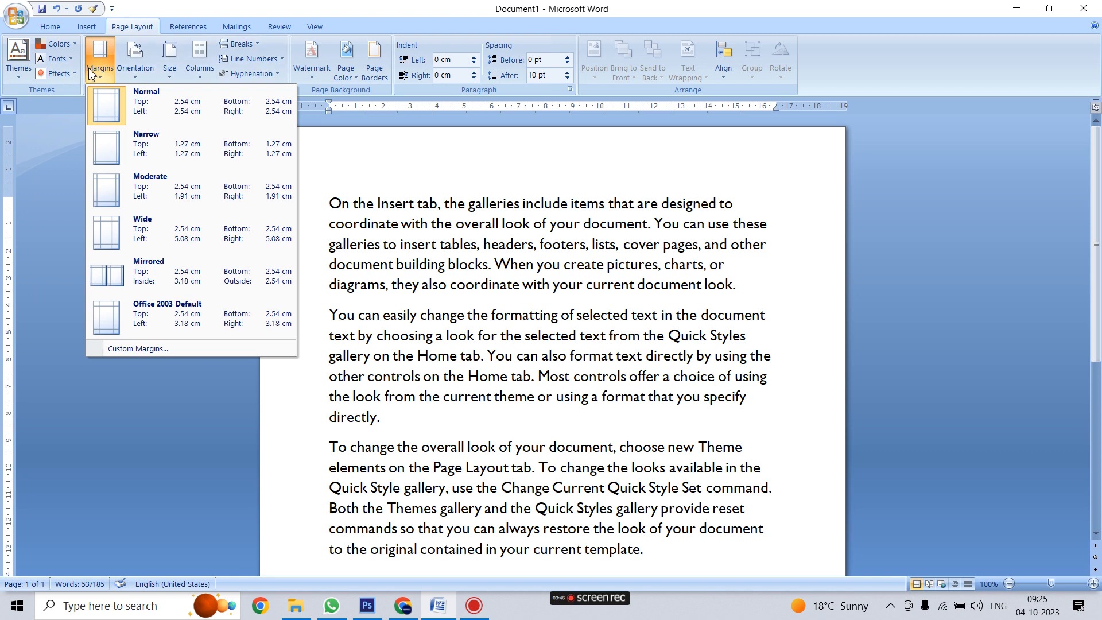
pyautogui.click(343, 317)
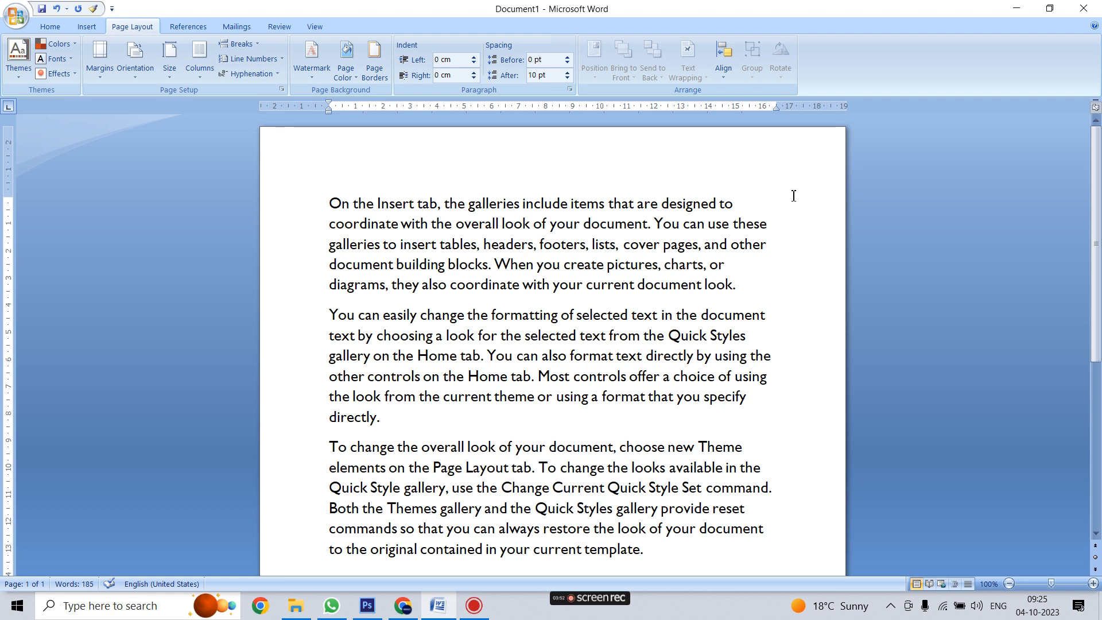
pyautogui.scroll(-3, 733, 361)
pyautogui.scroll(3, 589, 439)
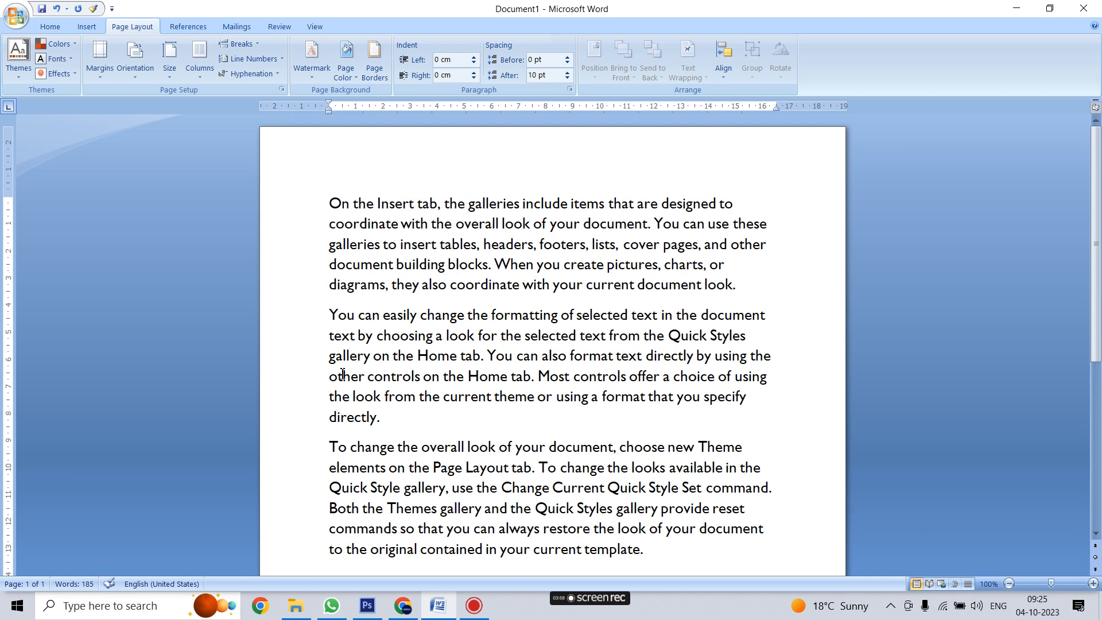
pyautogui.click(101, 81)
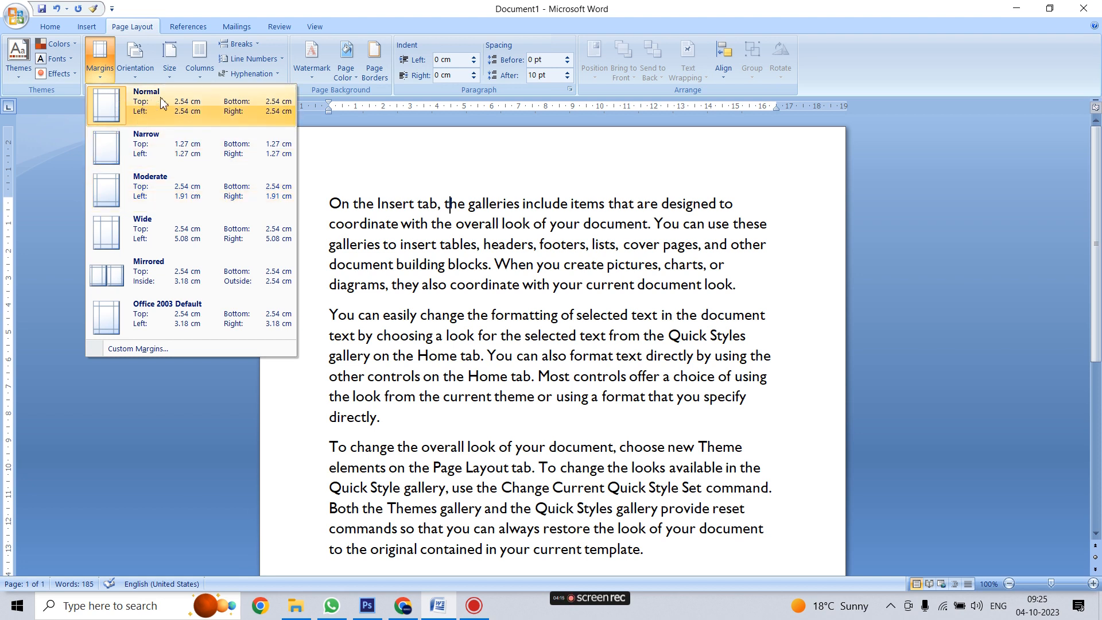
pyautogui.click(551, 193)
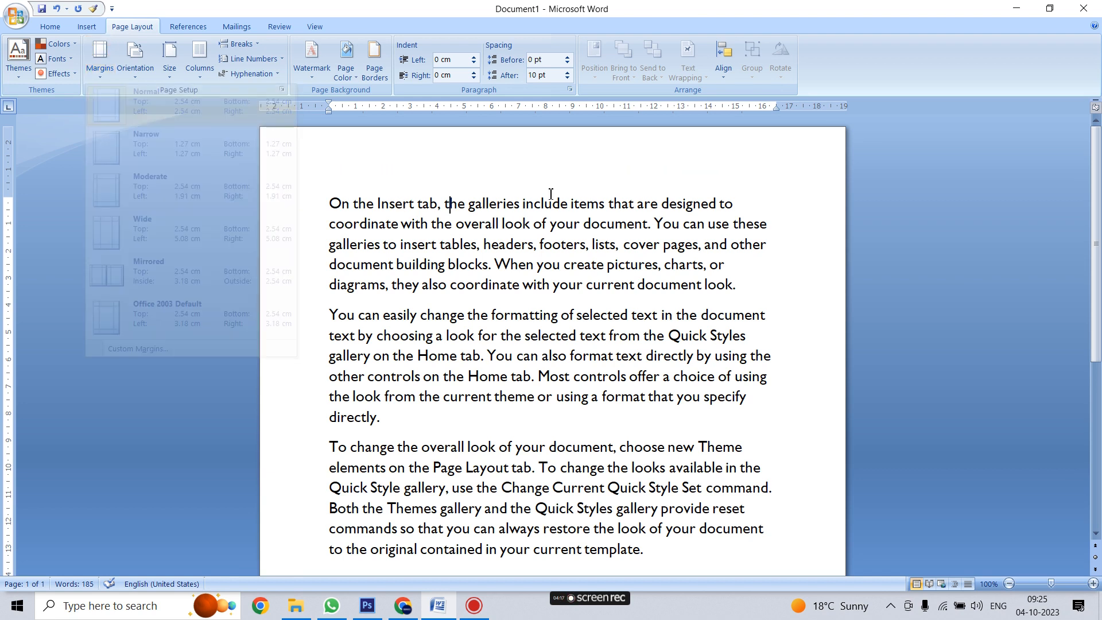
# Step: Apply the Narrow margin preset to the document and replace it with the Wide preset
pyautogui.click(99, 73)
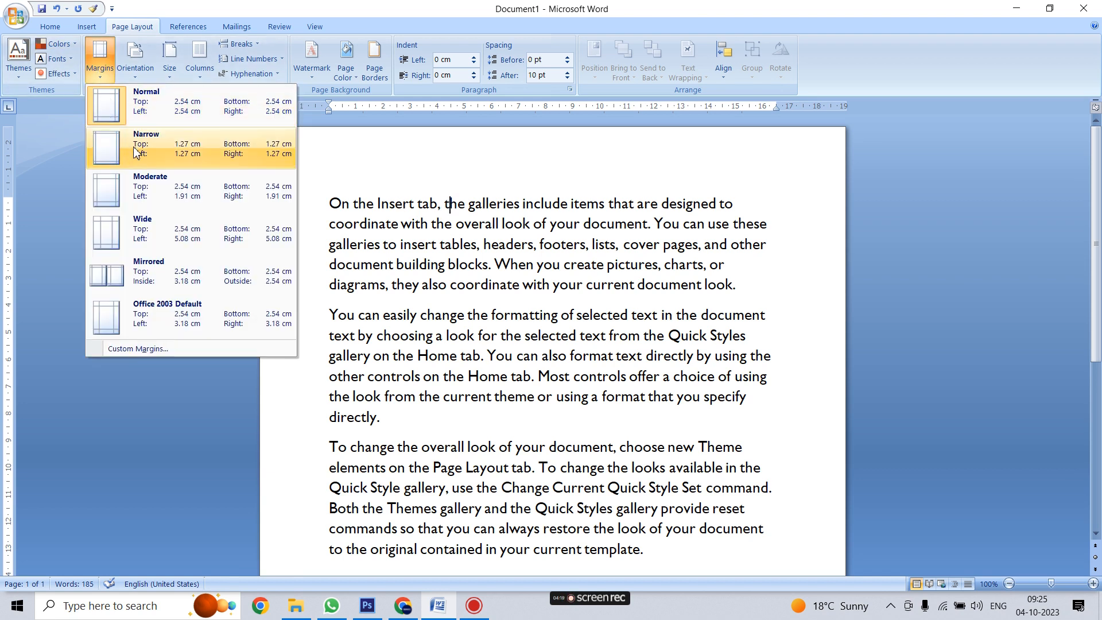
pyautogui.click(155, 146)
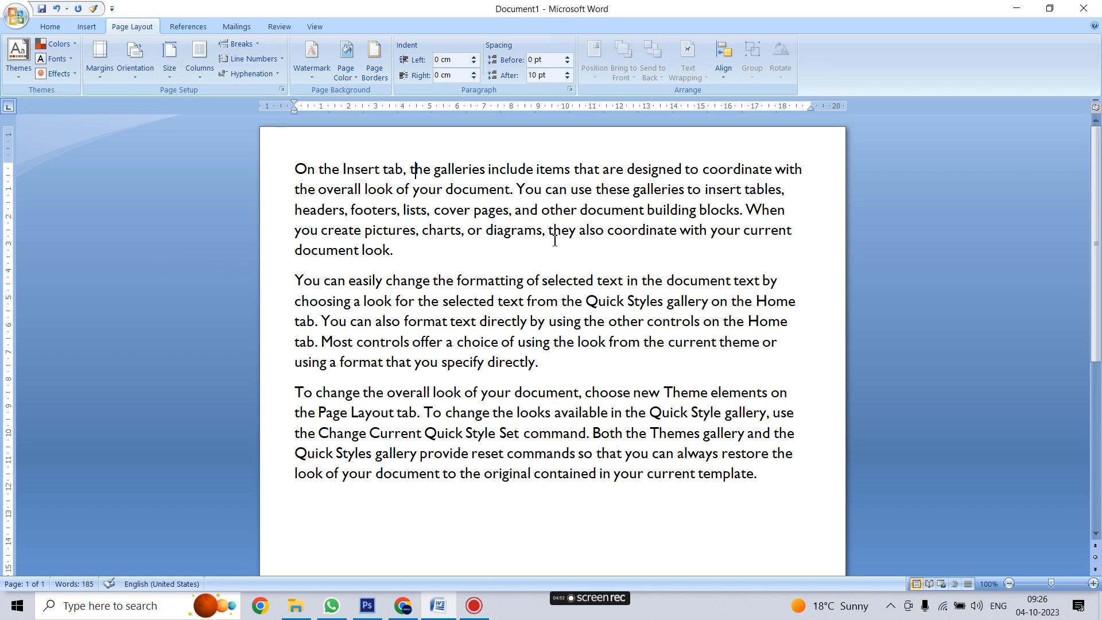
pyautogui.click(99, 60)
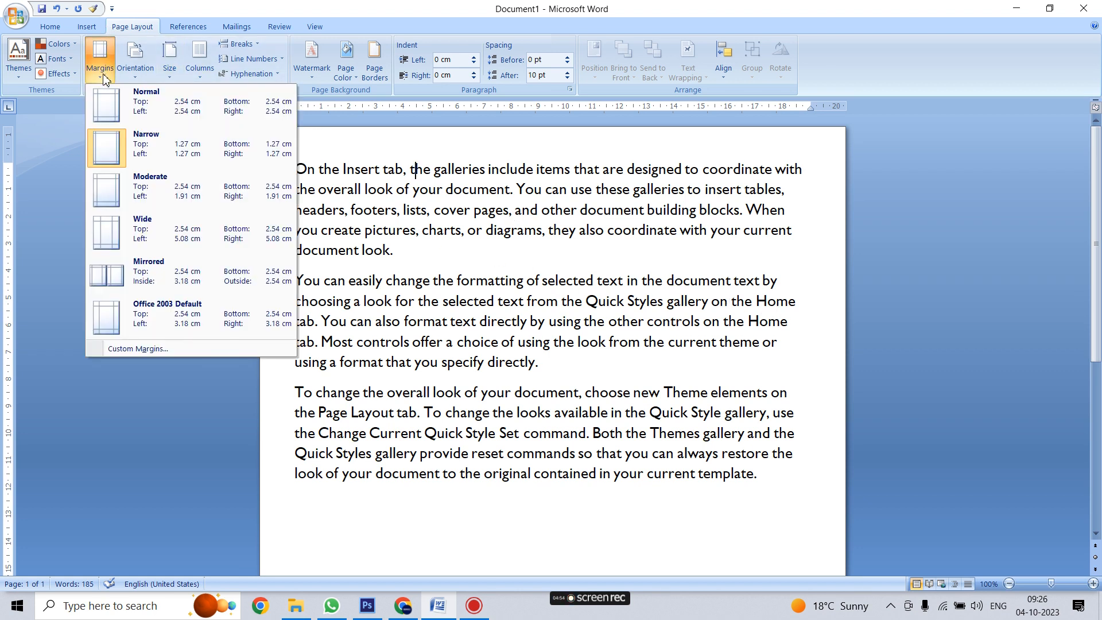
pyautogui.click(151, 233)
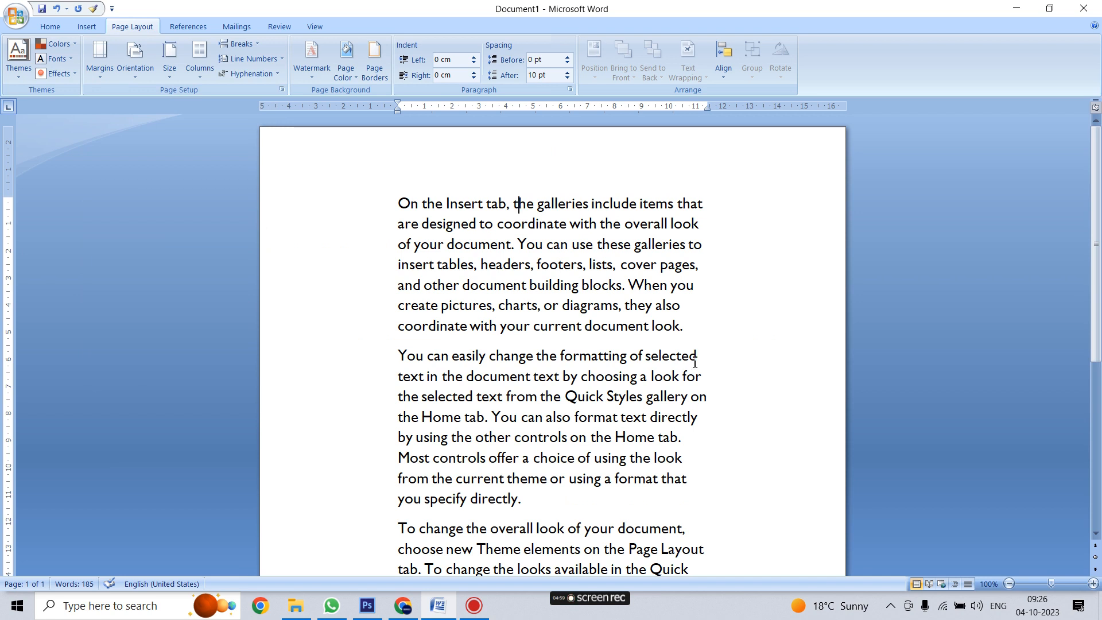
# Step: Review how the three paragraphs are laid out on the page with the Wide margins
pyautogui.scroll(-2, 510, 340)
pyautogui.scroll(-2, 528, 361)
pyautogui.scroll(2, 553, 341)
pyautogui.scroll(2, 554, 339)
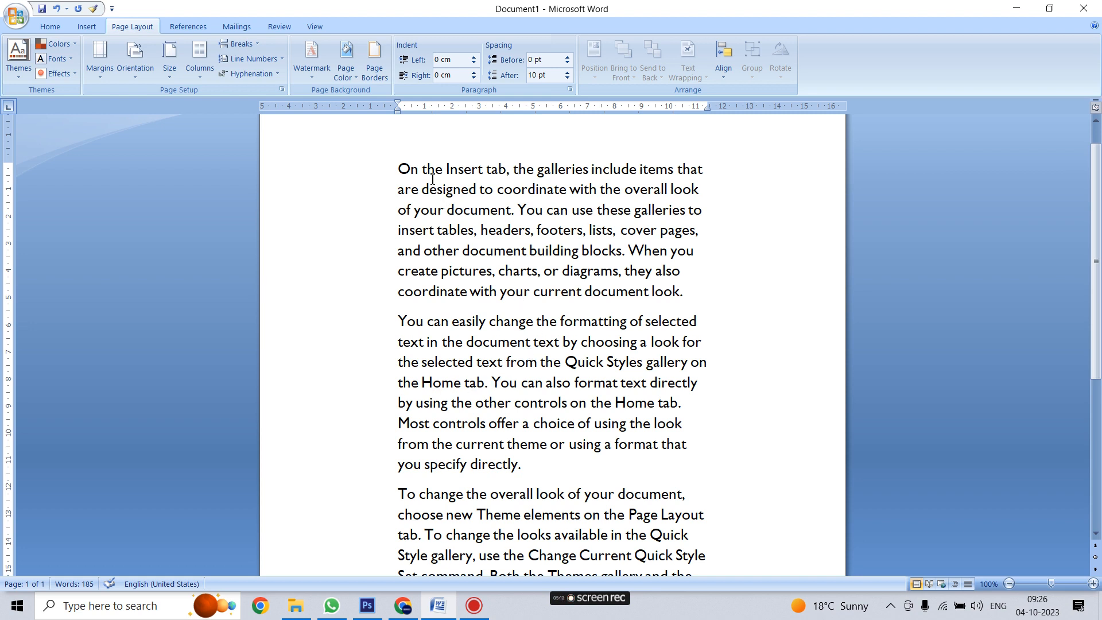
pyautogui.scroll(-1, 547, 304)
pyautogui.scroll(2, 552, 299)
pyautogui.scroll(-3, 552, 299)
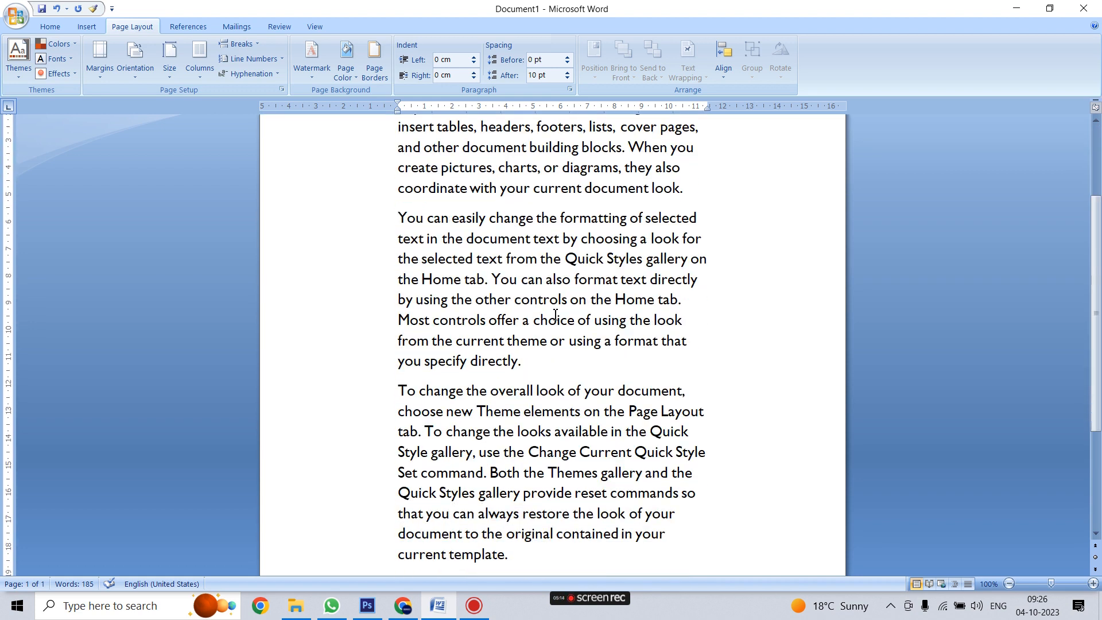
pyautogui.scroll(3, 556, 347)
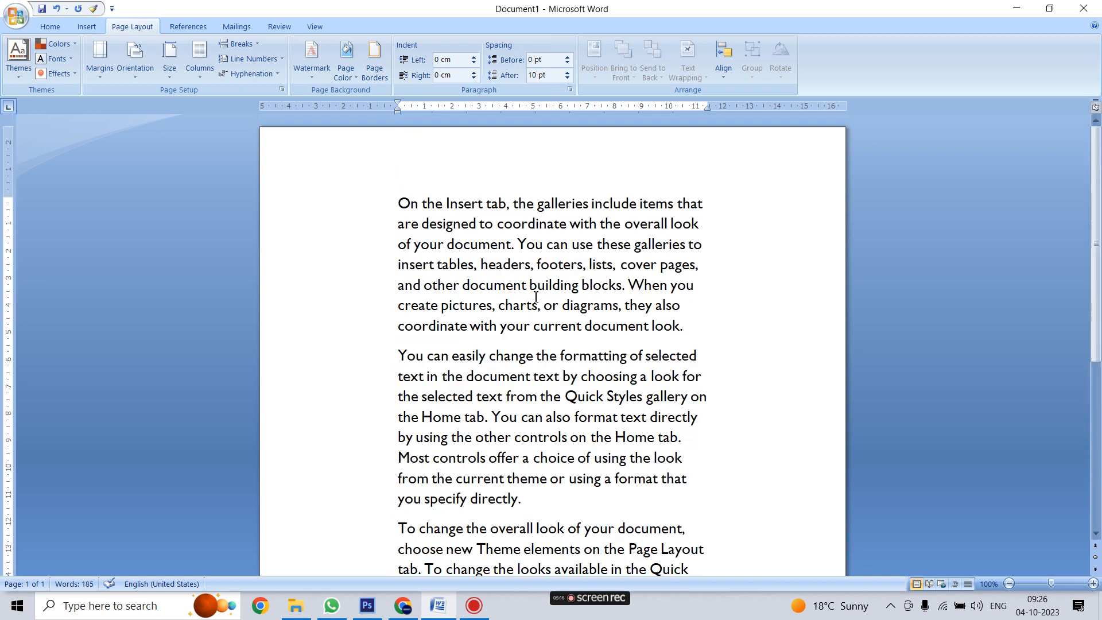
# Step: Try the Office 2003 Default margins and return the document to the Normal margin preset
pyautogui.click(100, 83)
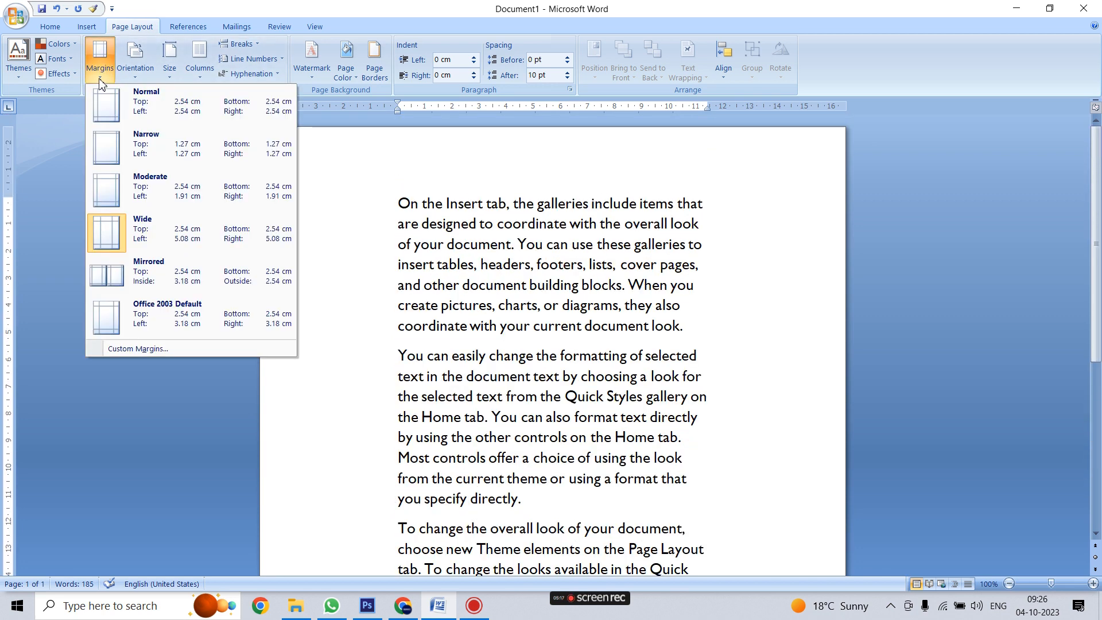
pyautogui.click(165, 323)
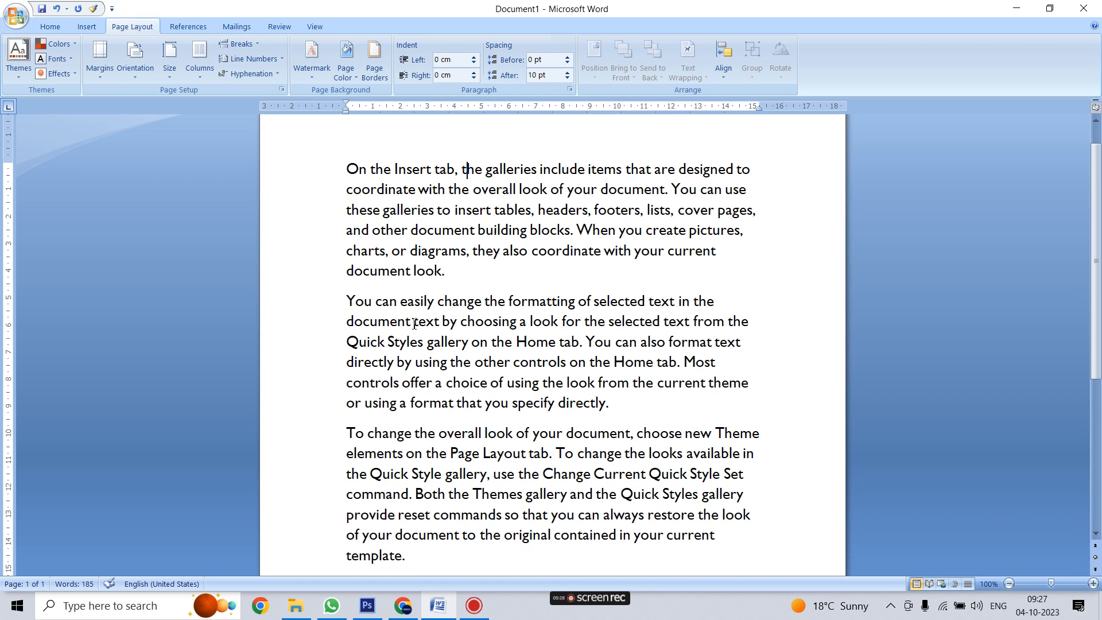
pyautogui.click(102, 70)
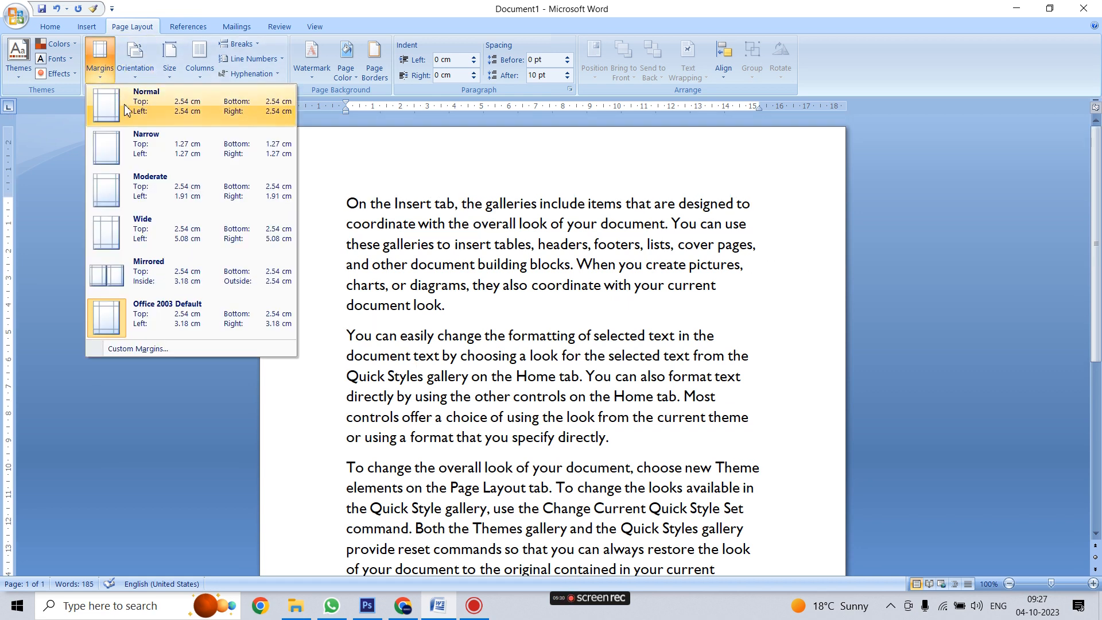
pyautogui.click(148, 107)
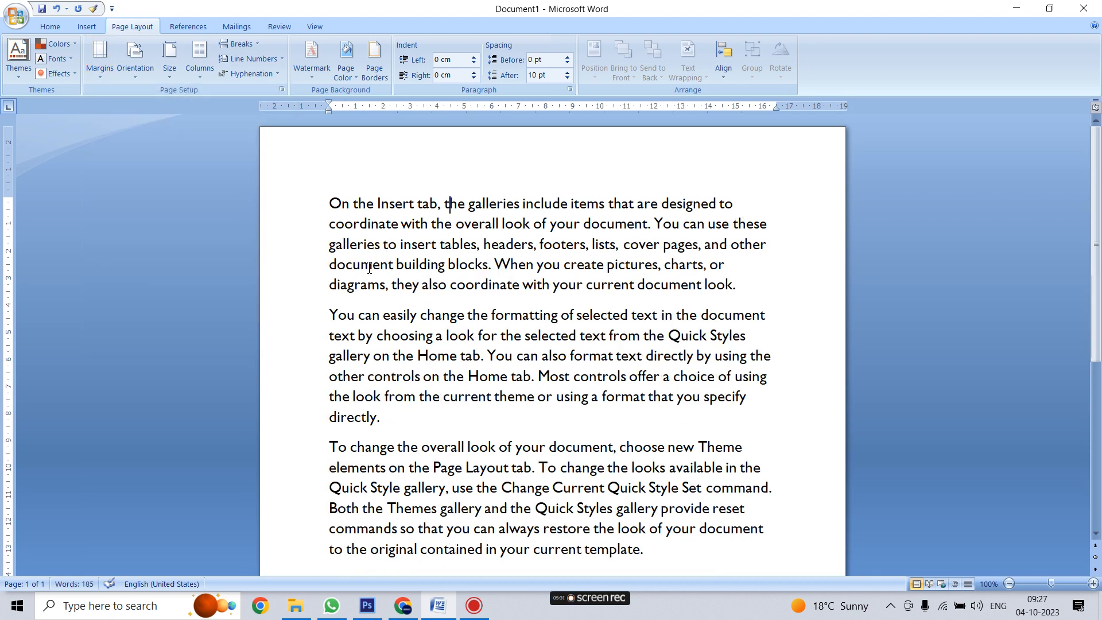
# Step: Switch the page orientation to Landscape and set it back to Portrait
pyautogui.click(136, 68)
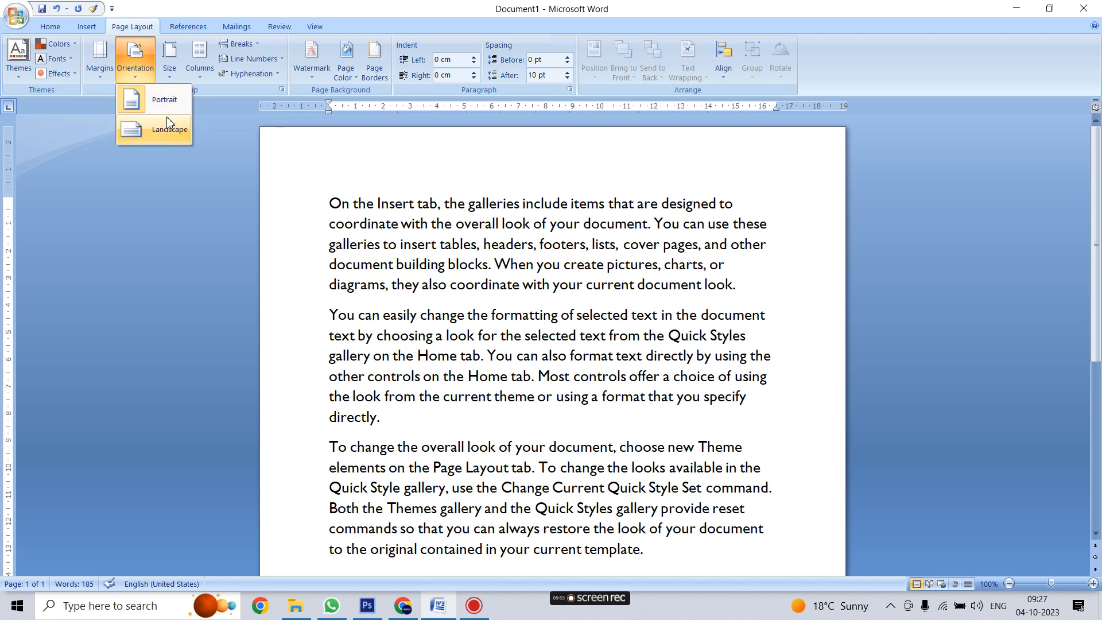
pyautogui.click(164, 135)
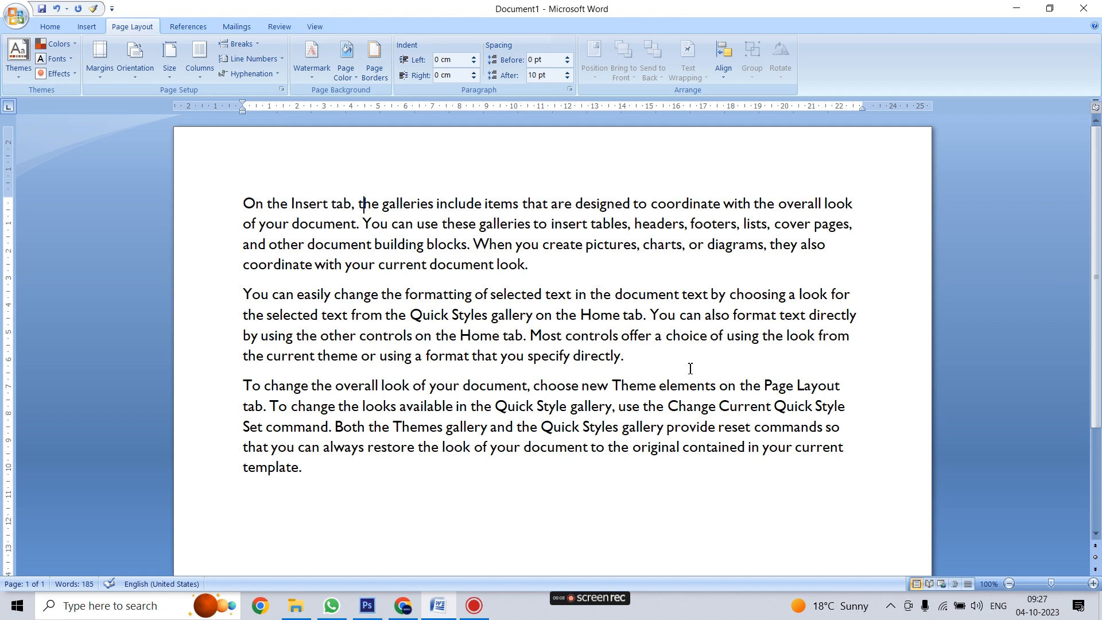
pyautogui.click(323, 479)
pyautogui.click(130, 79)
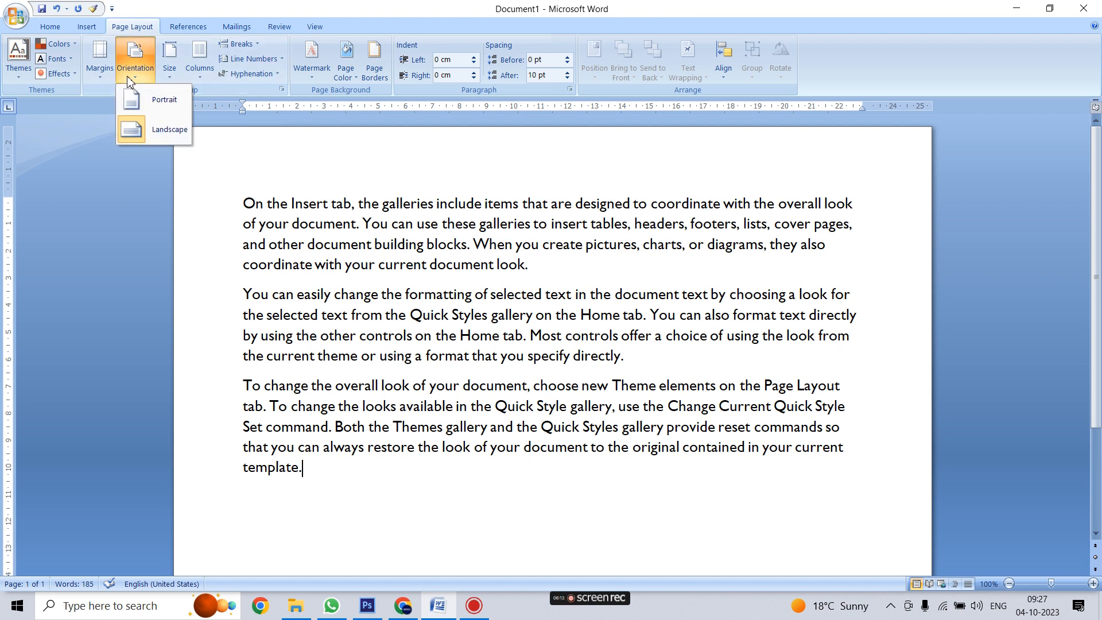
pyautogui.click(151, 101)
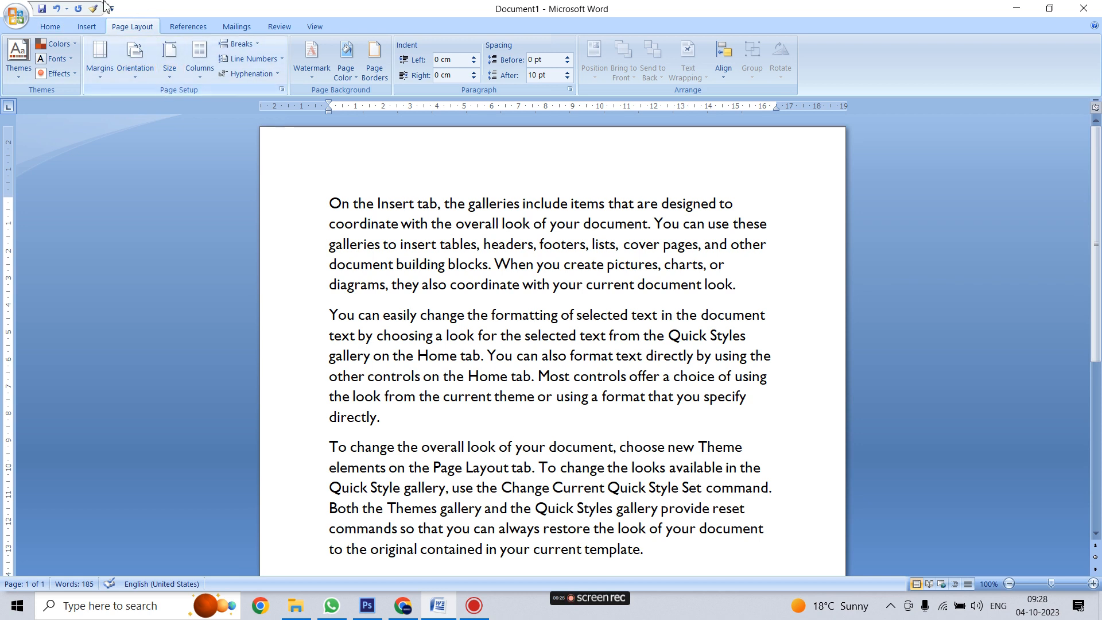
pyautogui.click(136, 77)
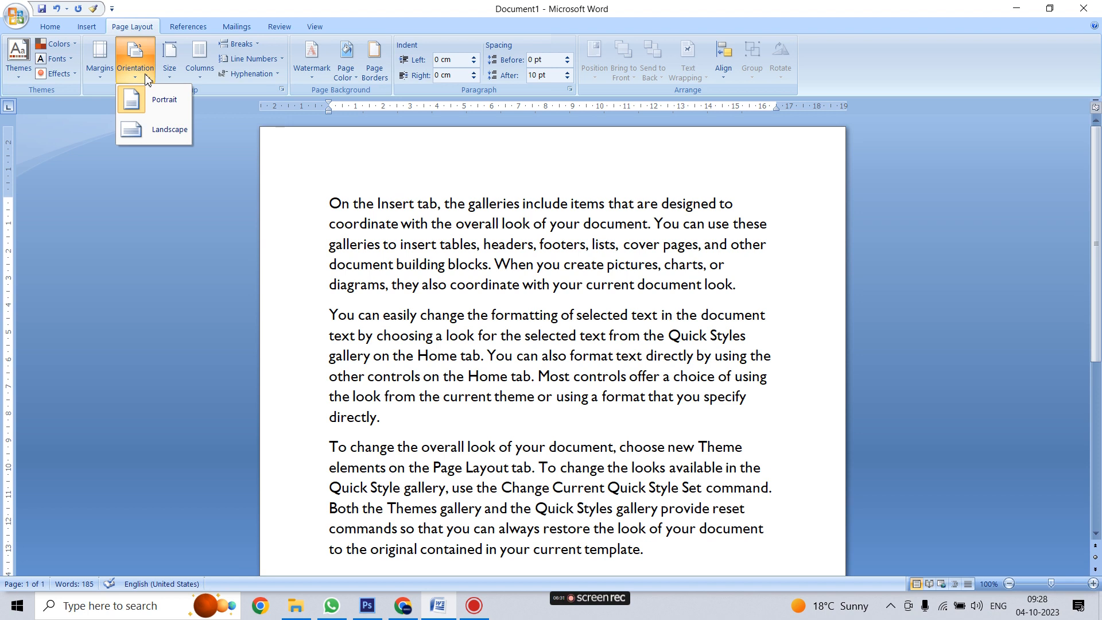
pyautogui.click(136, 86)
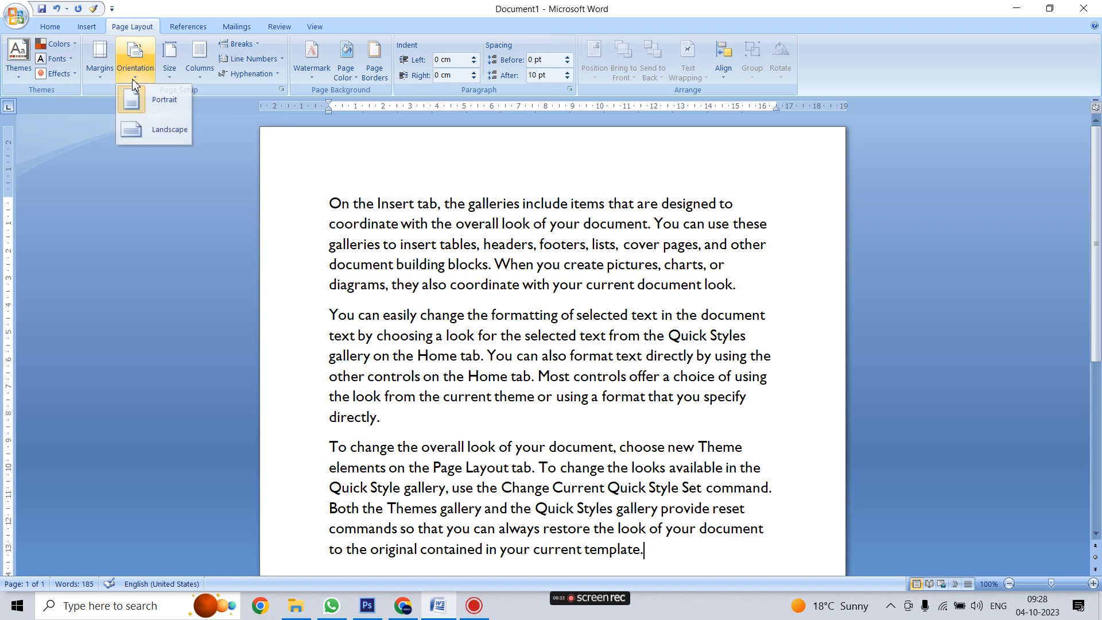
# Step: Set the document's paper size to A4 (21 cm x 29.7 cm)
pyautogui.click(172, 78)
pyautogui.click(173, 79)
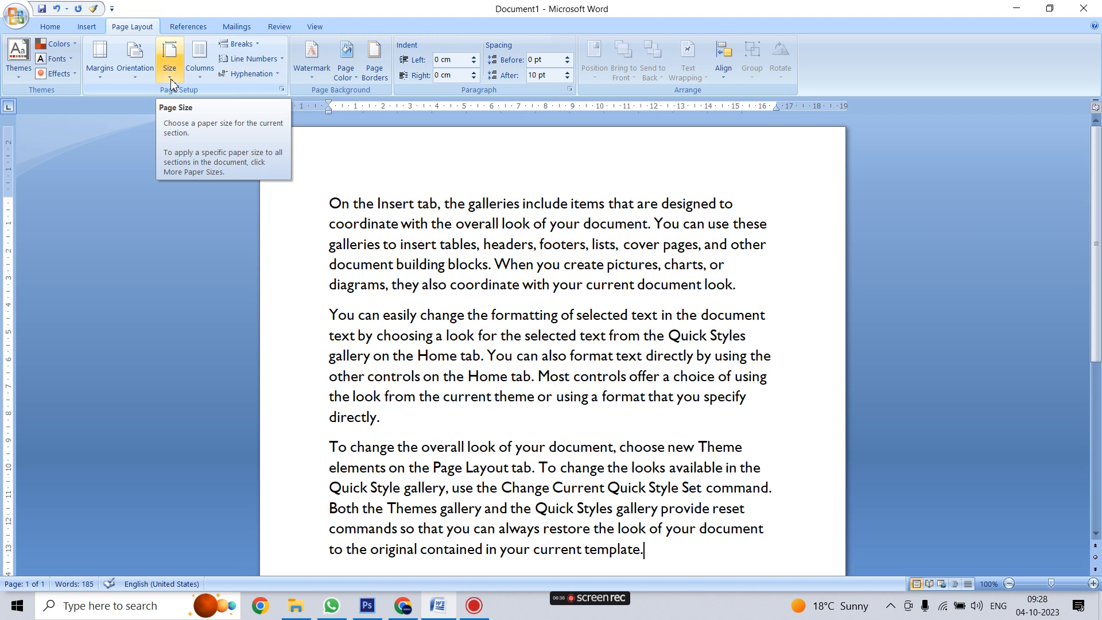
pyautogui.click(171, 81)
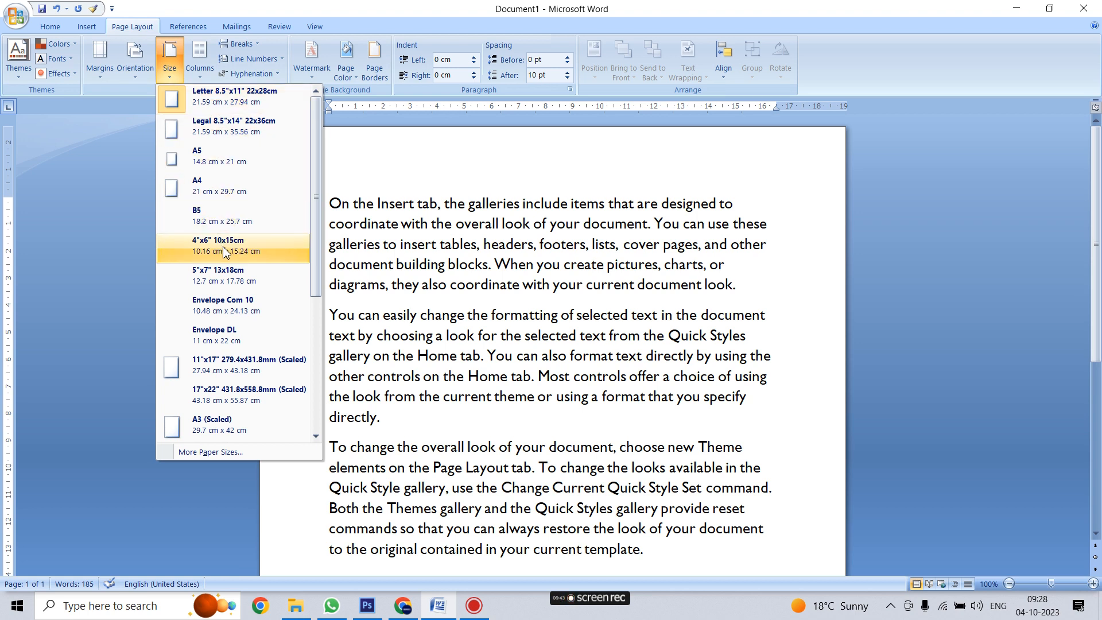
pyautogui.moveTo(319, 249); pyautogui.dragTo(319, 282)
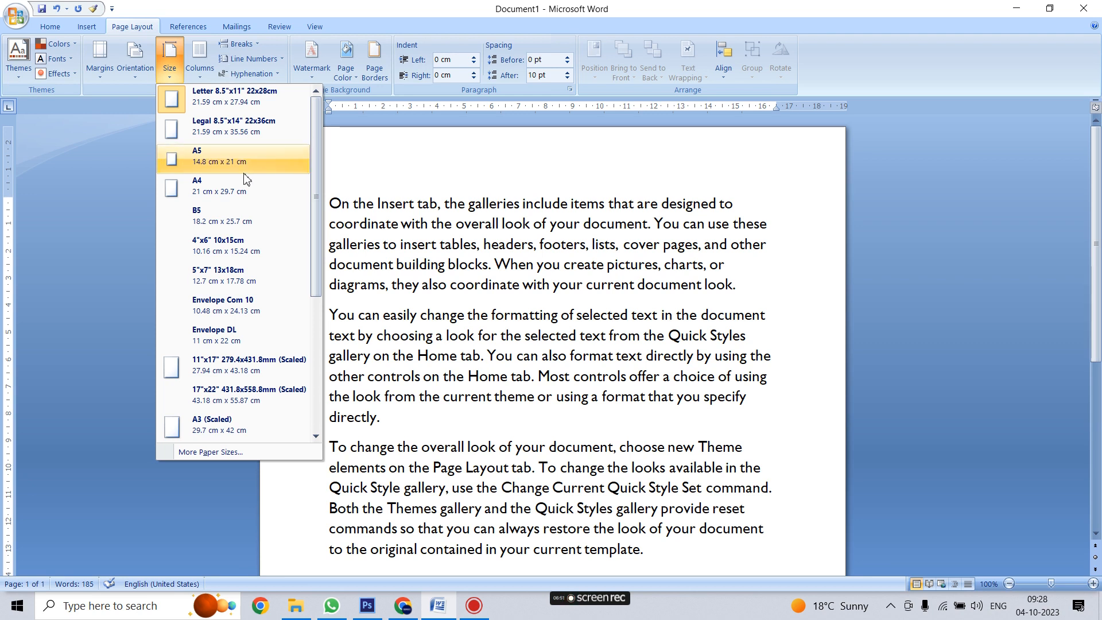
pyautogui.click(217, 189)
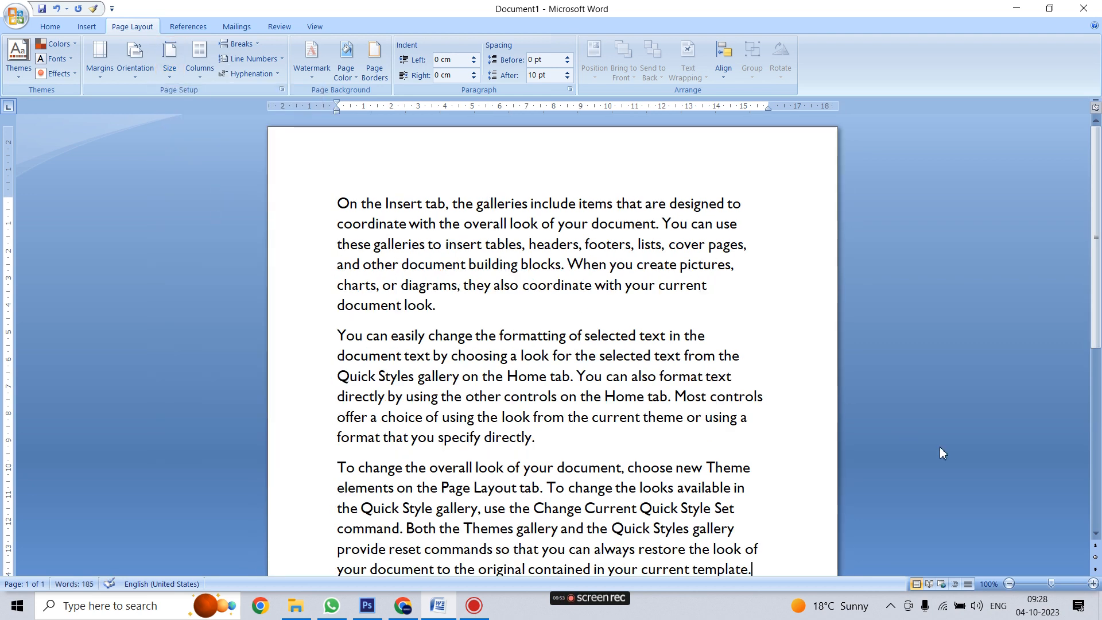
# Step: Add an empty paragraph after the second paragraph and insert a page break there, moving the third paragraph to a new page
pyautogui.click(1009, 583)
pyautogui.click(1009, 583)
pyautogui.click(1009, 583)
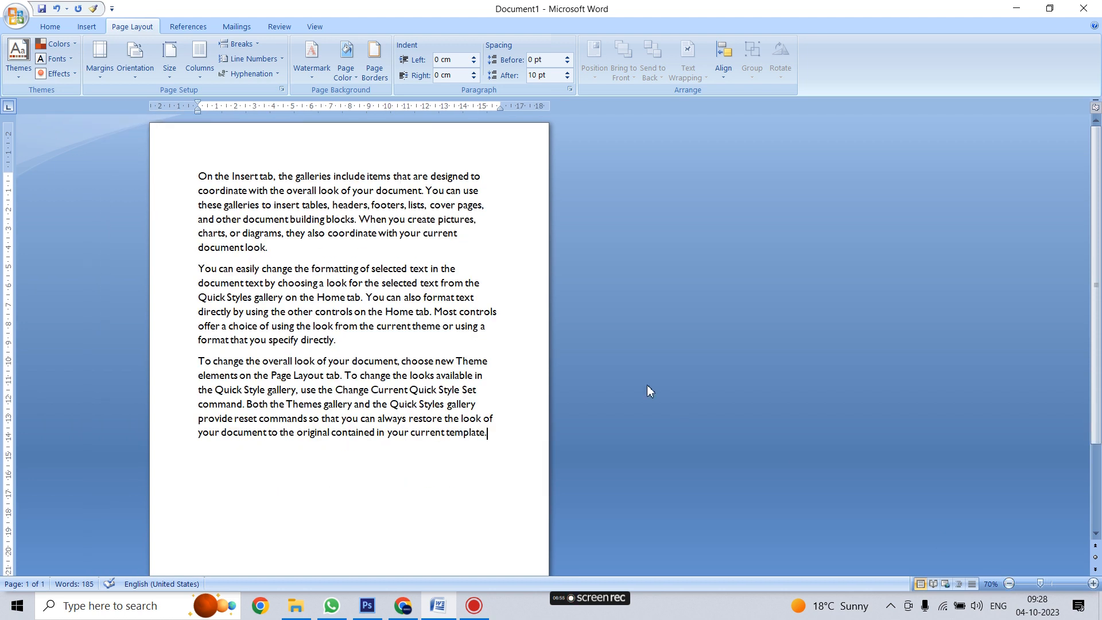
pyautogui.scroll(2, 434, 404)
pyautogui.scroll(-2, 445, 447)
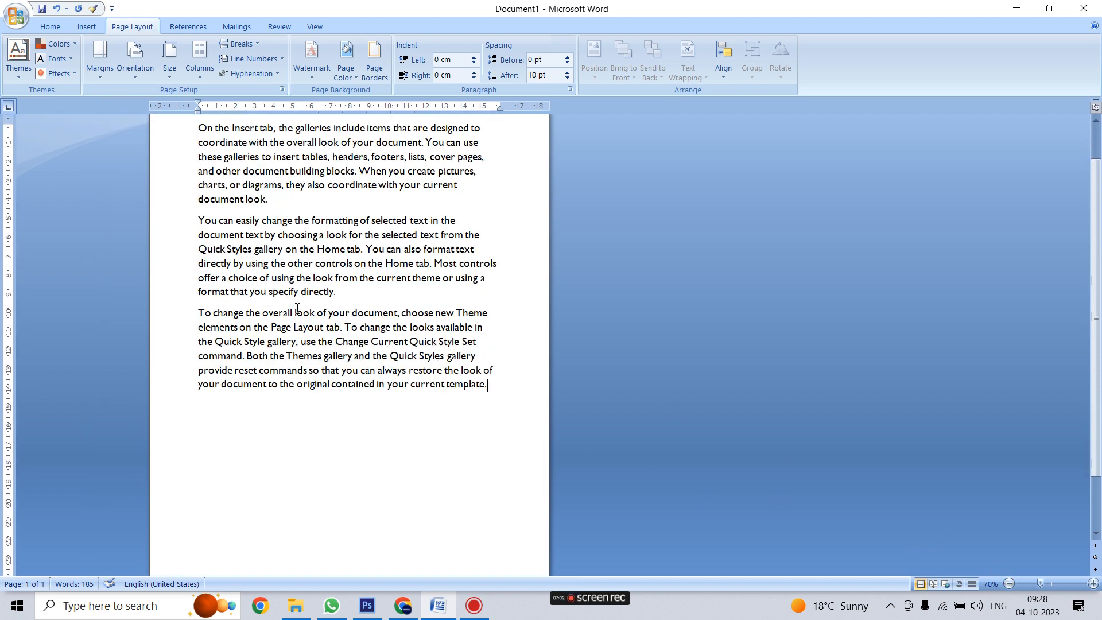
pyautogui.click(344, 294)
pyautogui.press('Return')
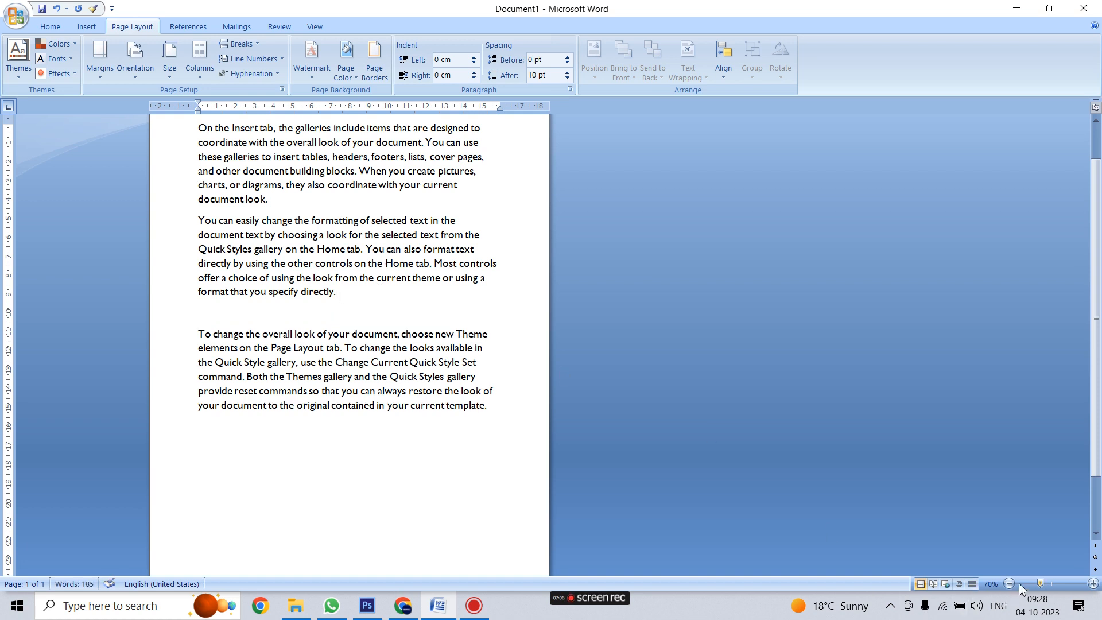
pyautogui.click(1092, 583)
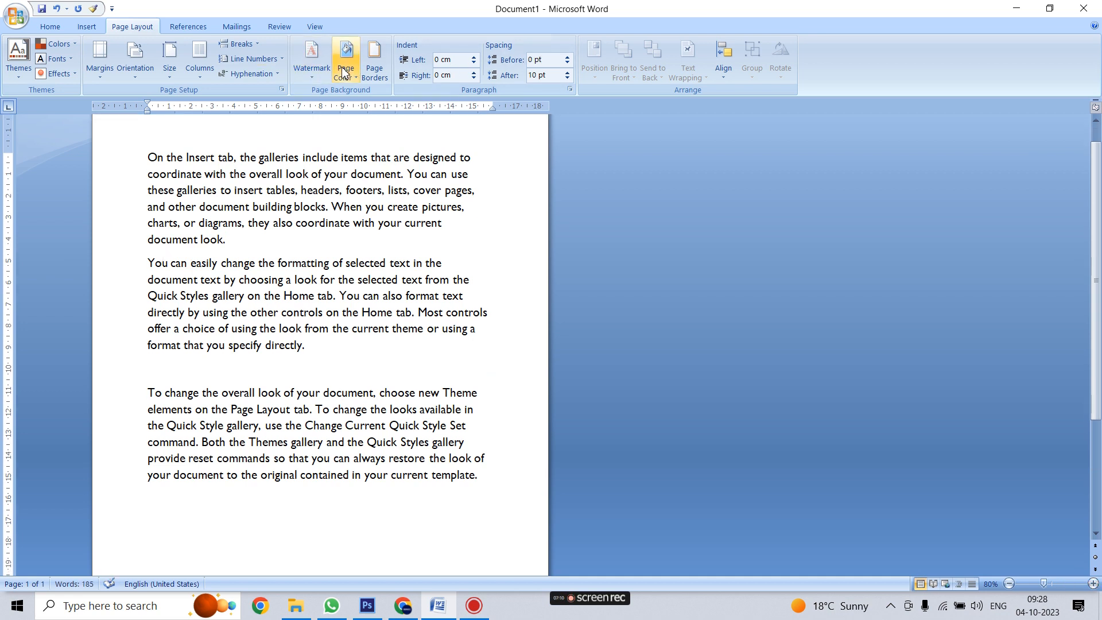
pyautogui.click(252, 45)
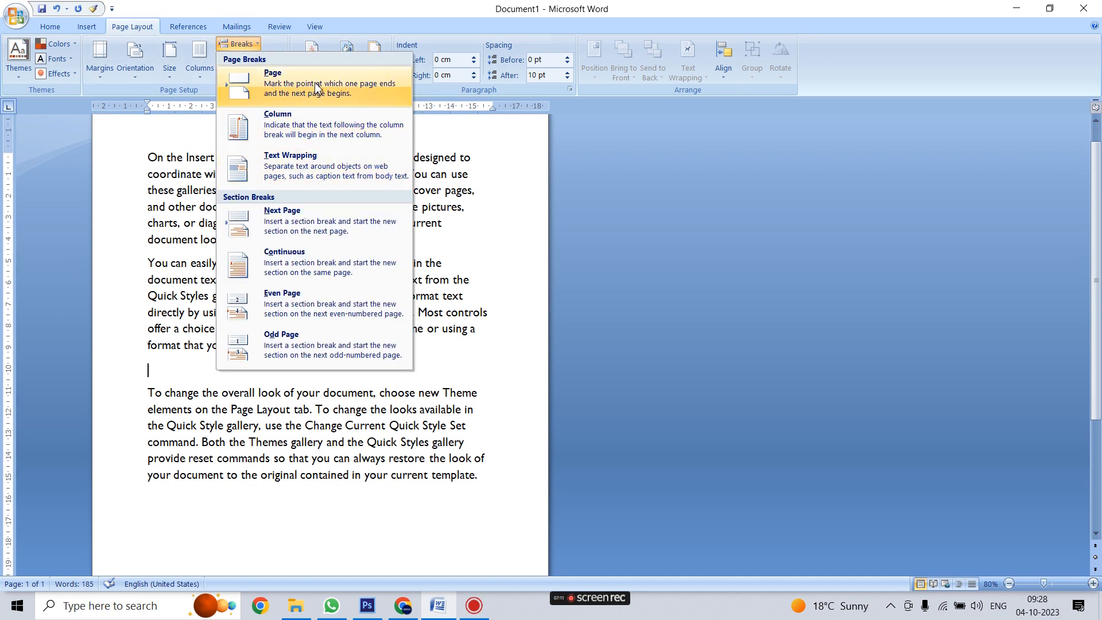
pyautogui.click(287, 83)
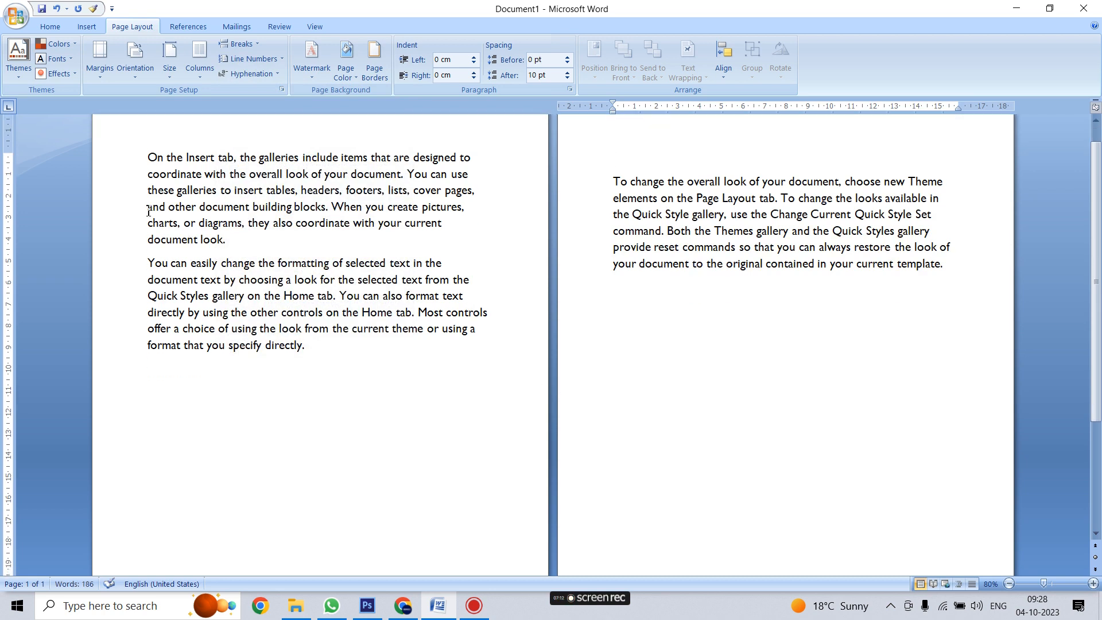
# Step: Try the B5 paper size on both pages and return the paper size to A4
pyautogui.click(179, 76)
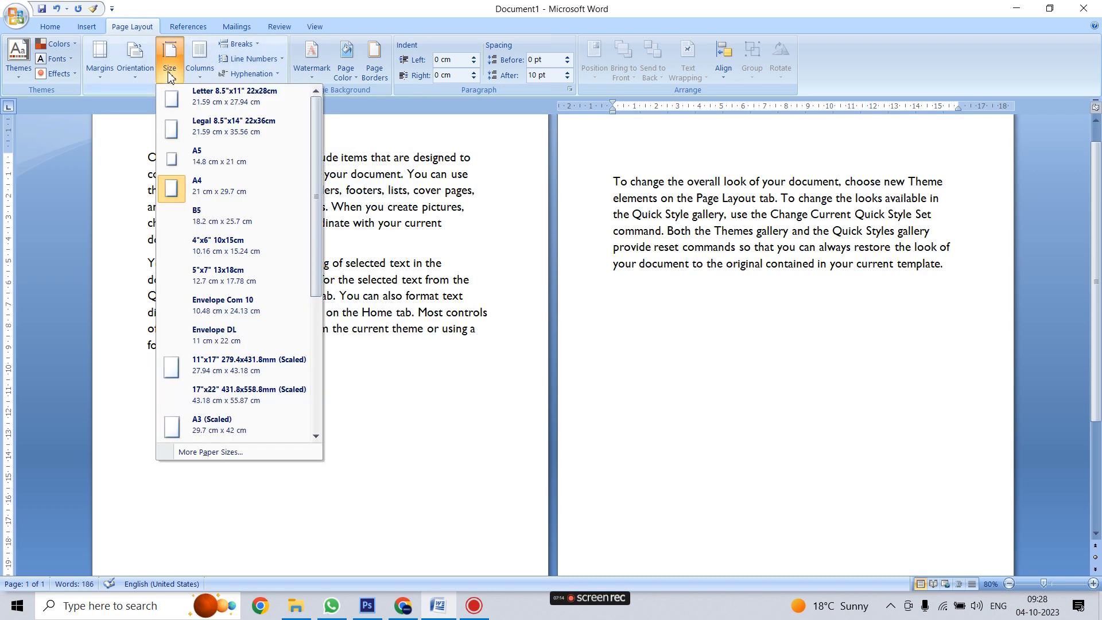
pyautogui.click(217, 215)
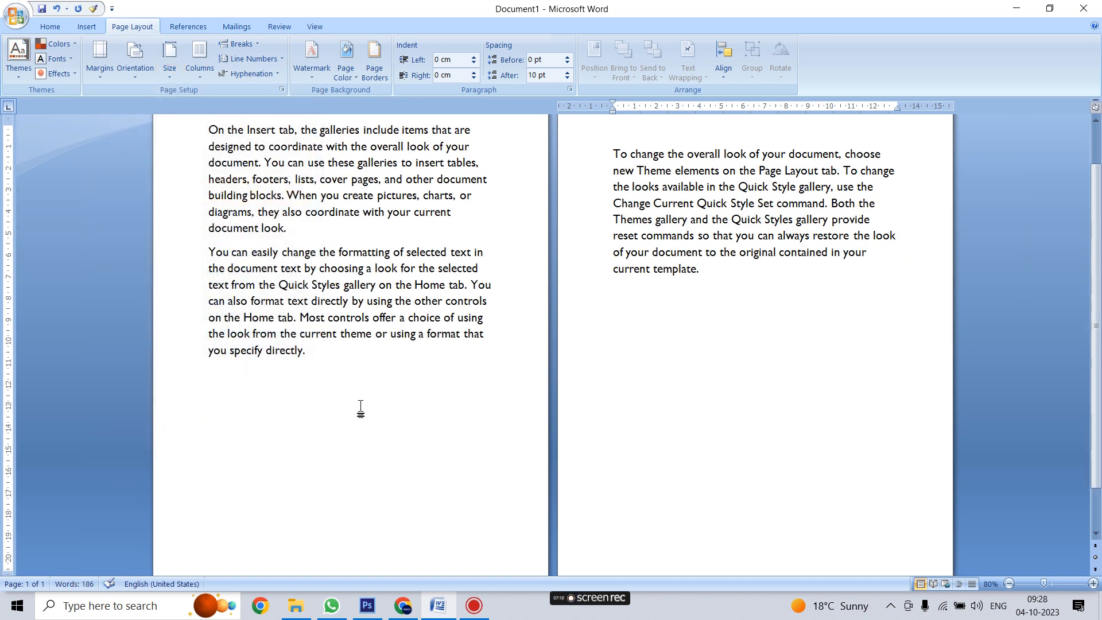
pyautogui.scroll(-2, 798, 485)
pyautogui.moveTo(1090, 398); pyautogui.dragTo(1086, 288)
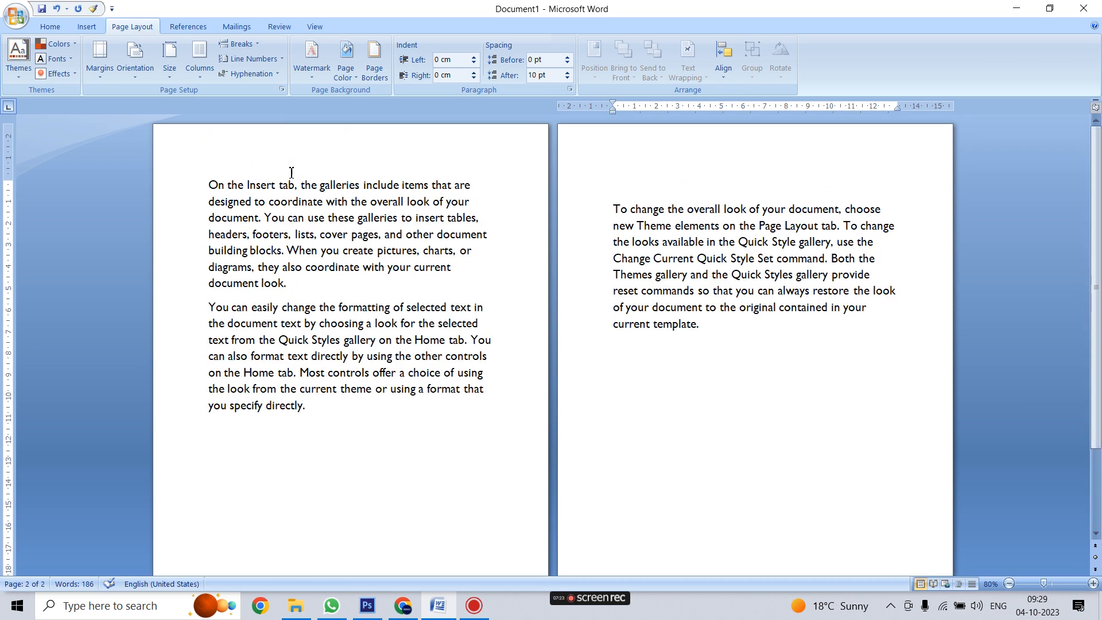
pyautogui.click(170, 71)
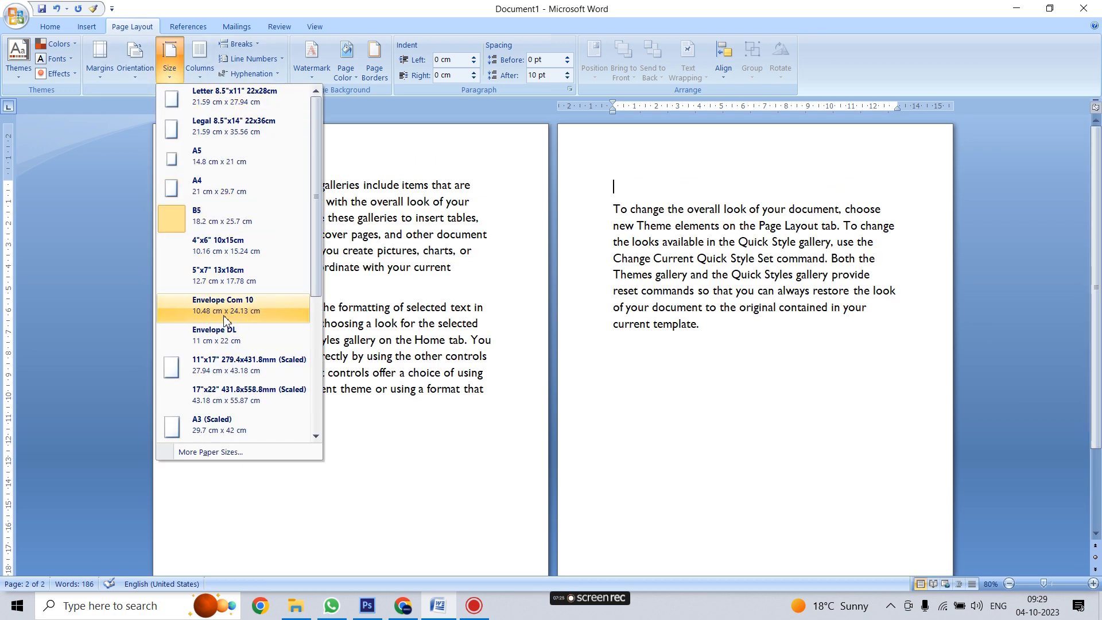
pyautogui.click(209, 190)
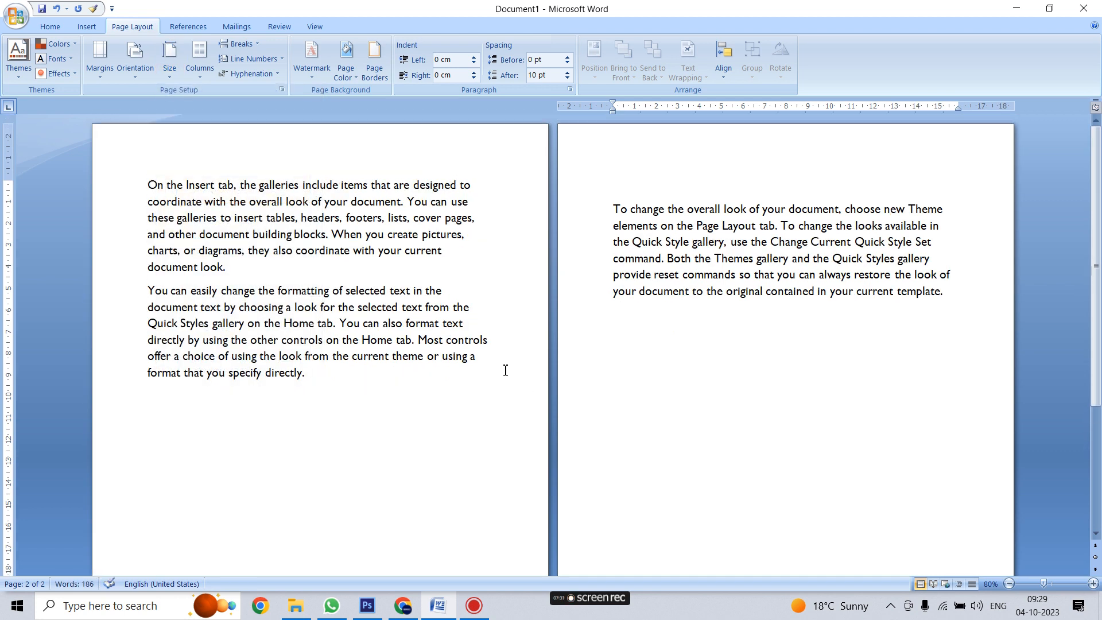
# Step: Lay out the document text in three columns
pyautogui.click(168, 69)
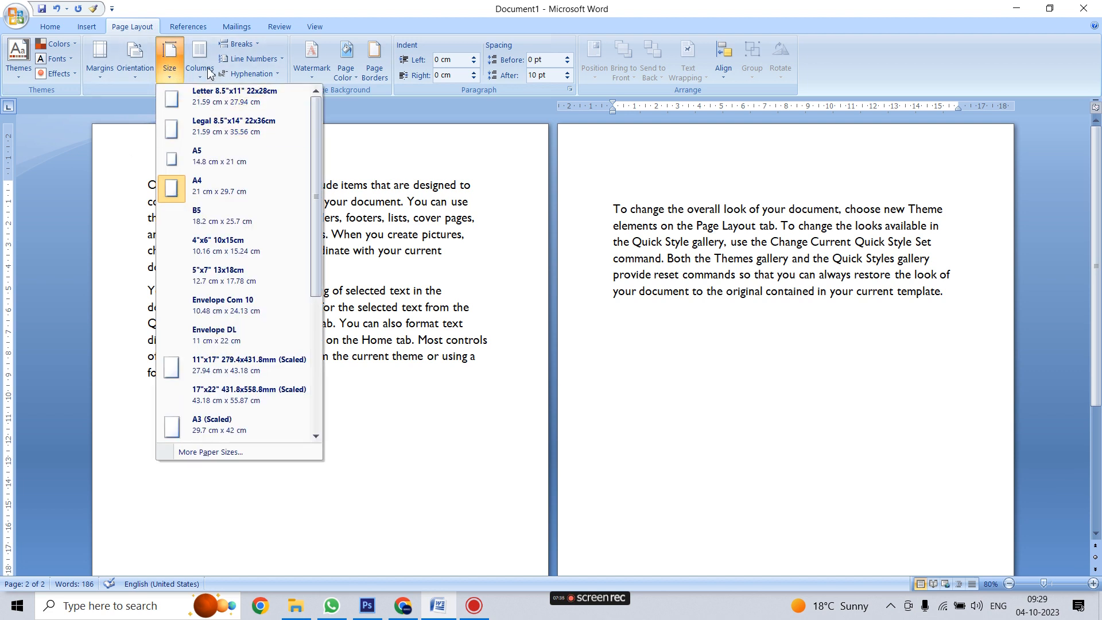
pyautogui.click(207, 77)
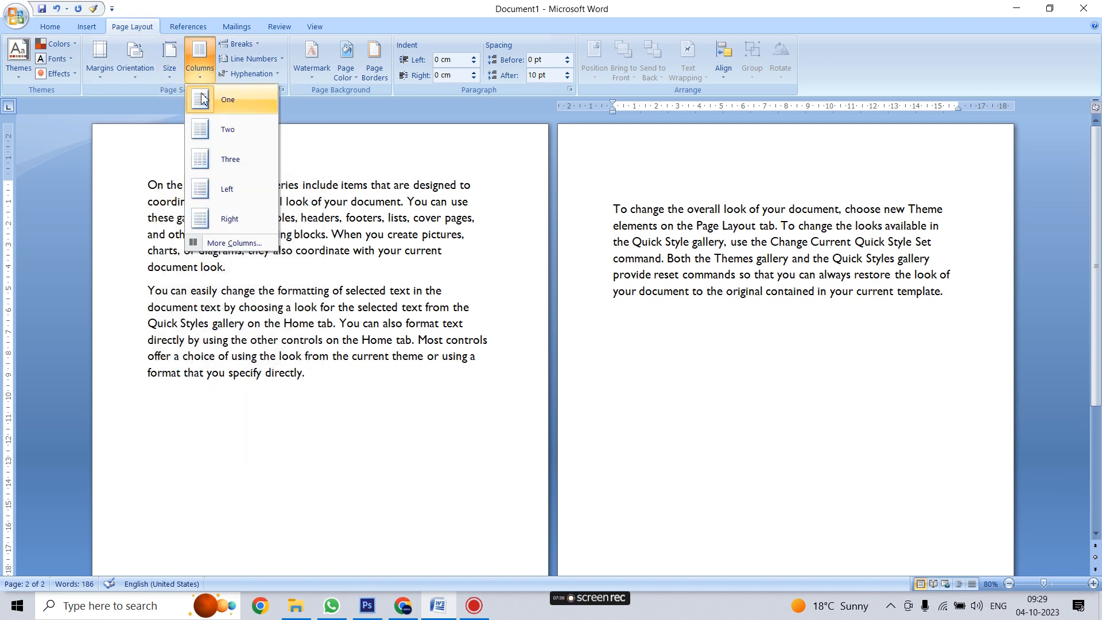
pyautogui.click(210, 161)
pyautogui.scroll(-4, 396, 316)
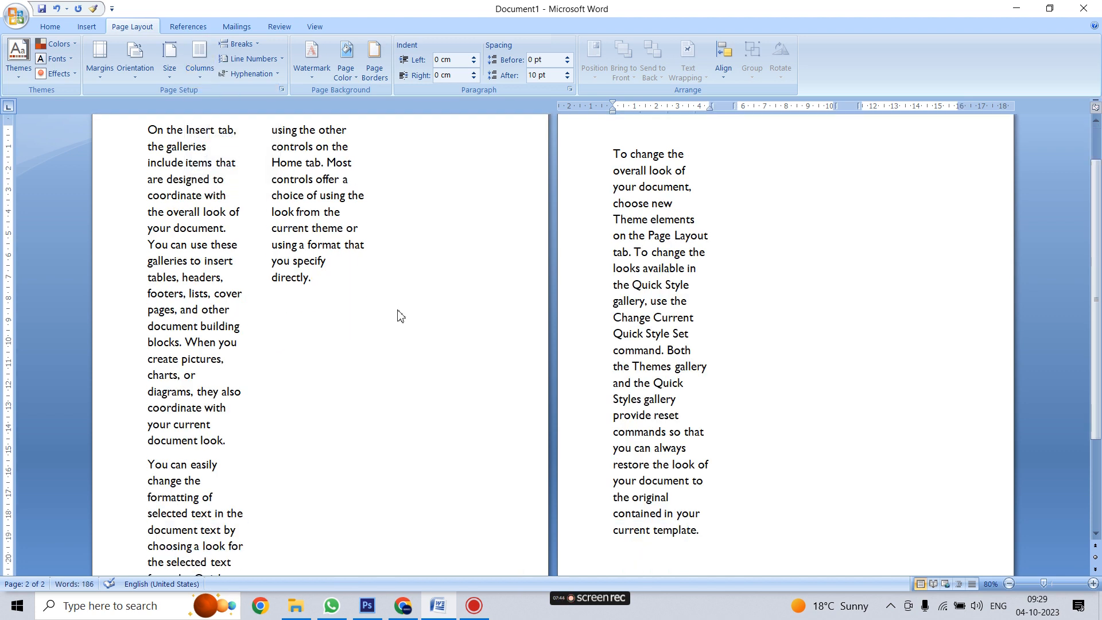
# Step: Place the cursor at the end of the second paragraph and apply the Left column preset to the document
pyautogui.scroll(3, 365, 339)
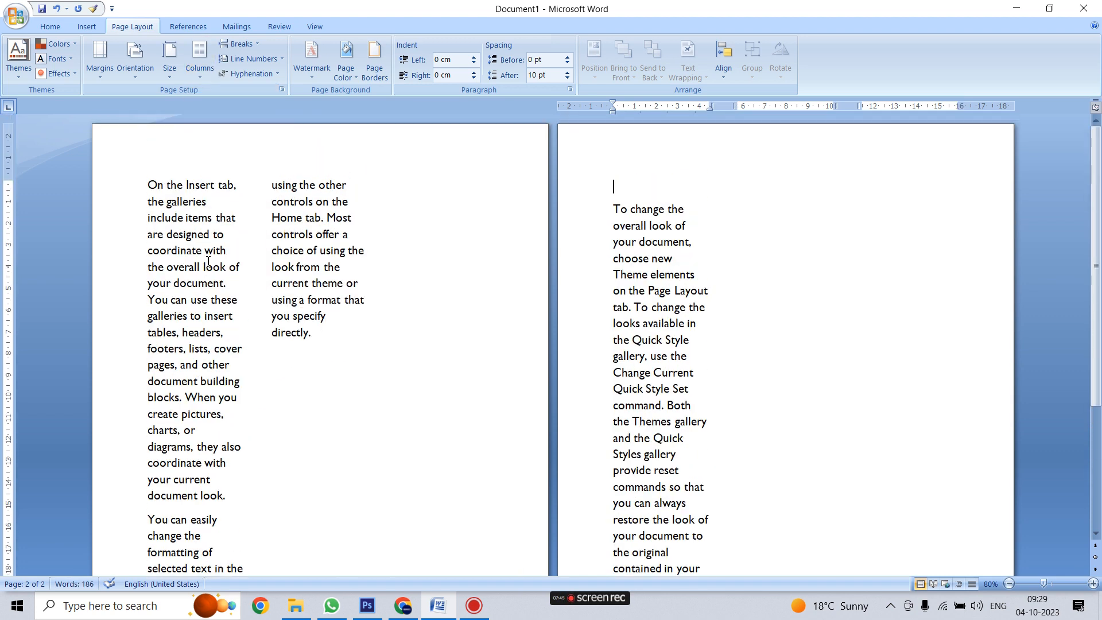
pyautogui.click(200, 55)
pyautogui.scroll(-2, 371, 347)
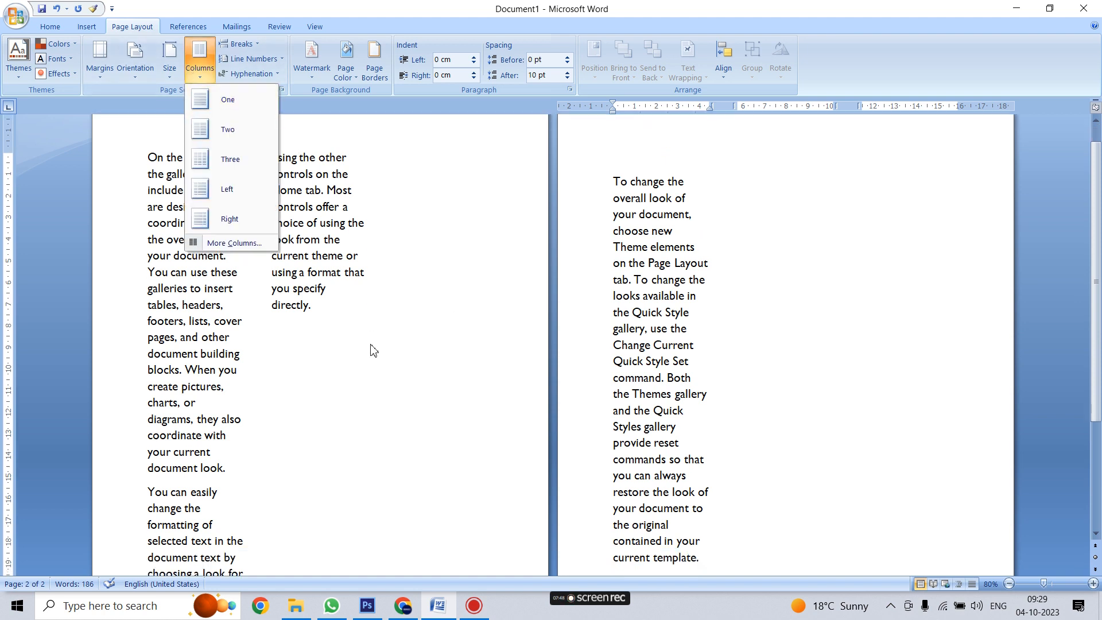
pyautogui.click(751, 358)
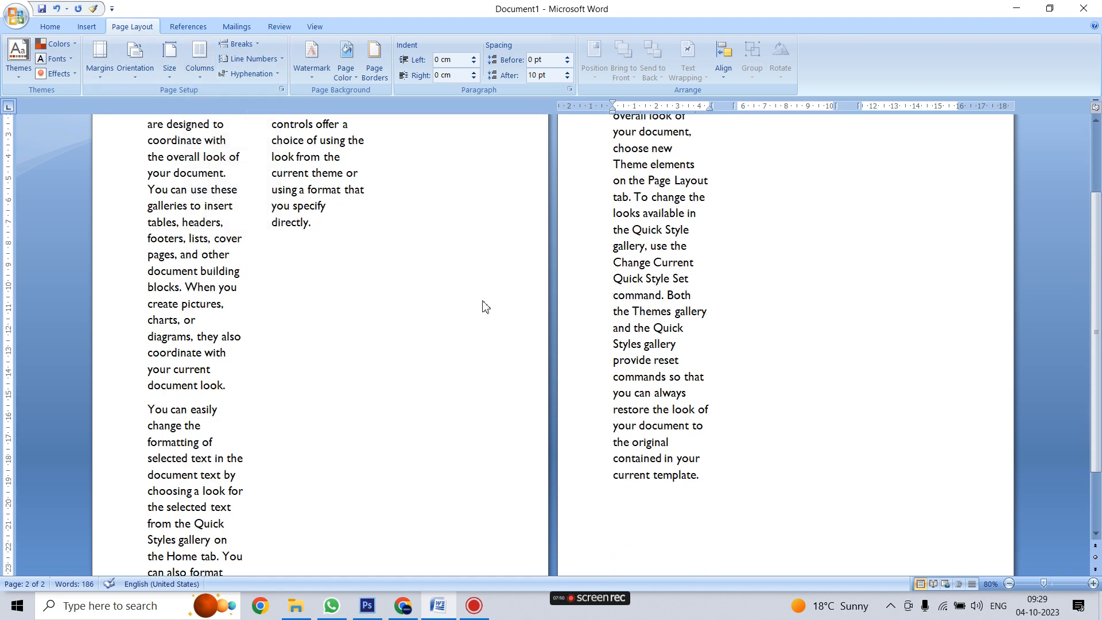
pyautogui.scroll(1, 321, 340)
pyautogui.scroll(1, 321, 340)
pyautogui.click(319, 304)
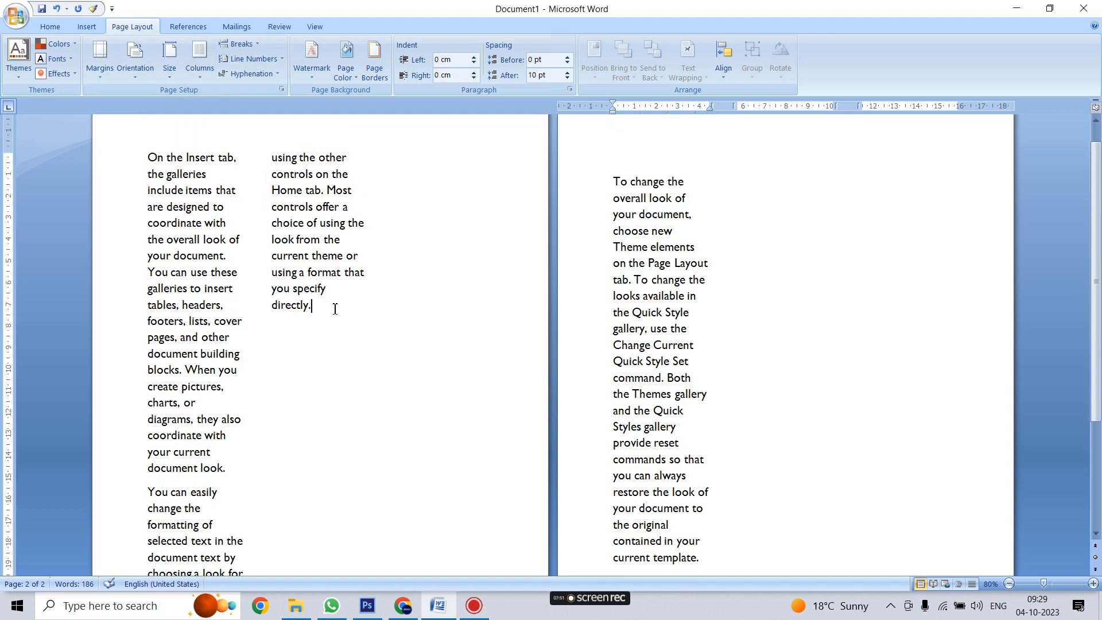
pyautogui.click(205, 79)
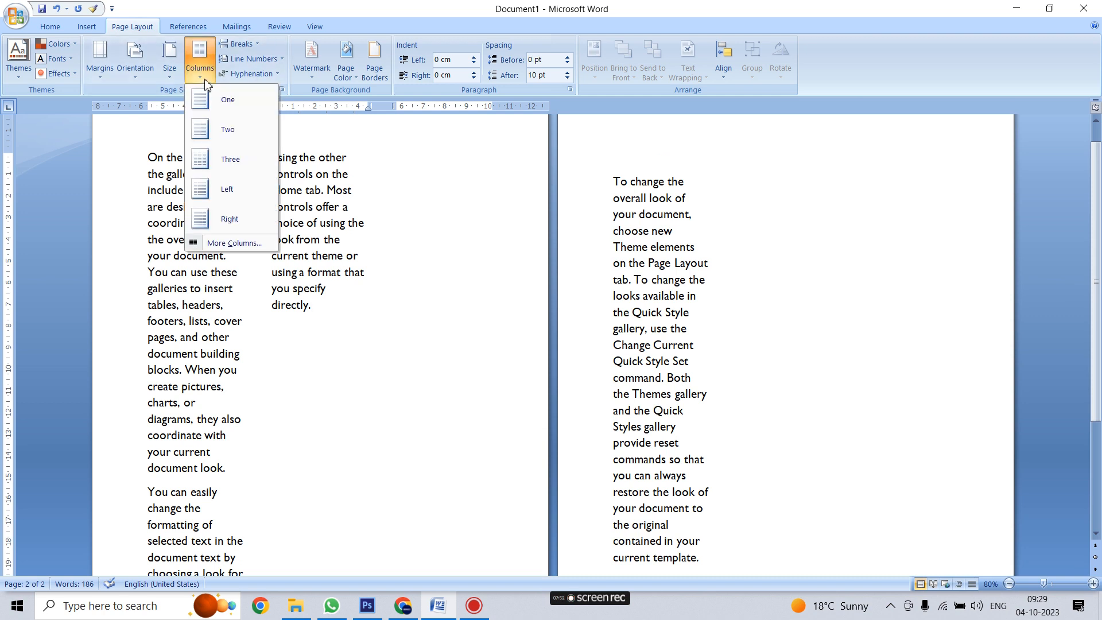
pyautogui.click(235, 189)
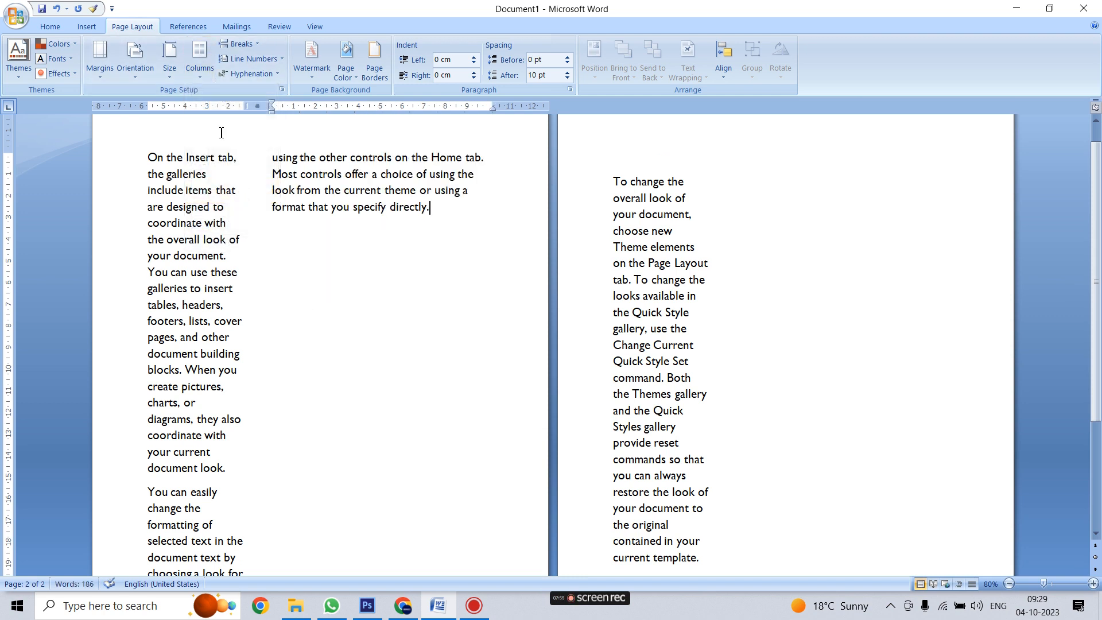
# Step: Try the Right column preset on the document and switch the layout to two columns
pyautogui.click(199, 66)
pyautogui.click(231, 220)
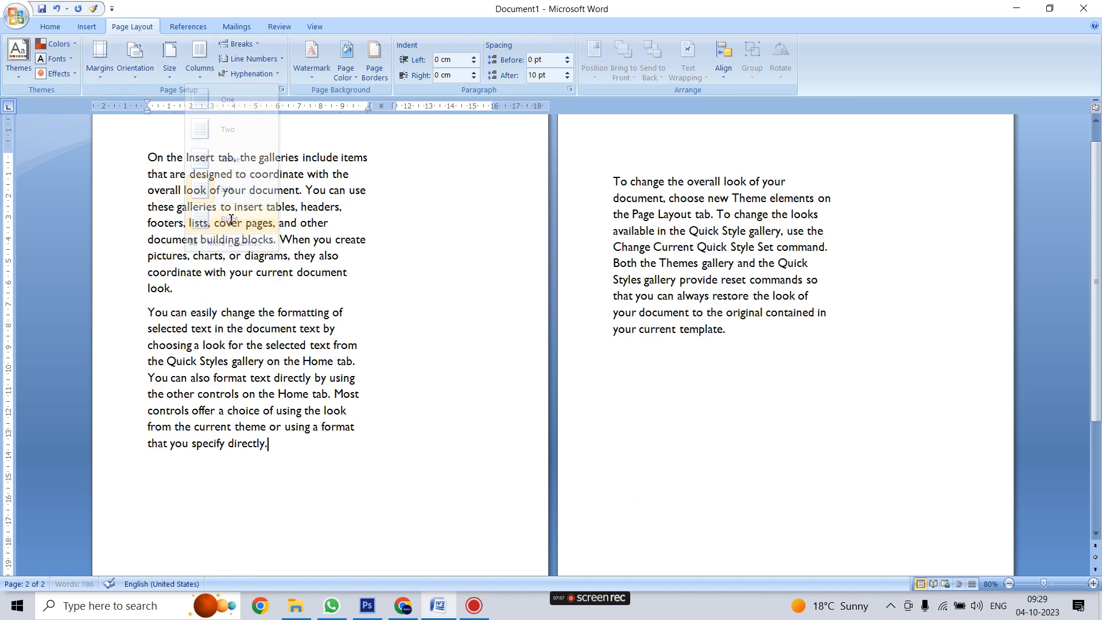
pyautogui.click(200, 69)
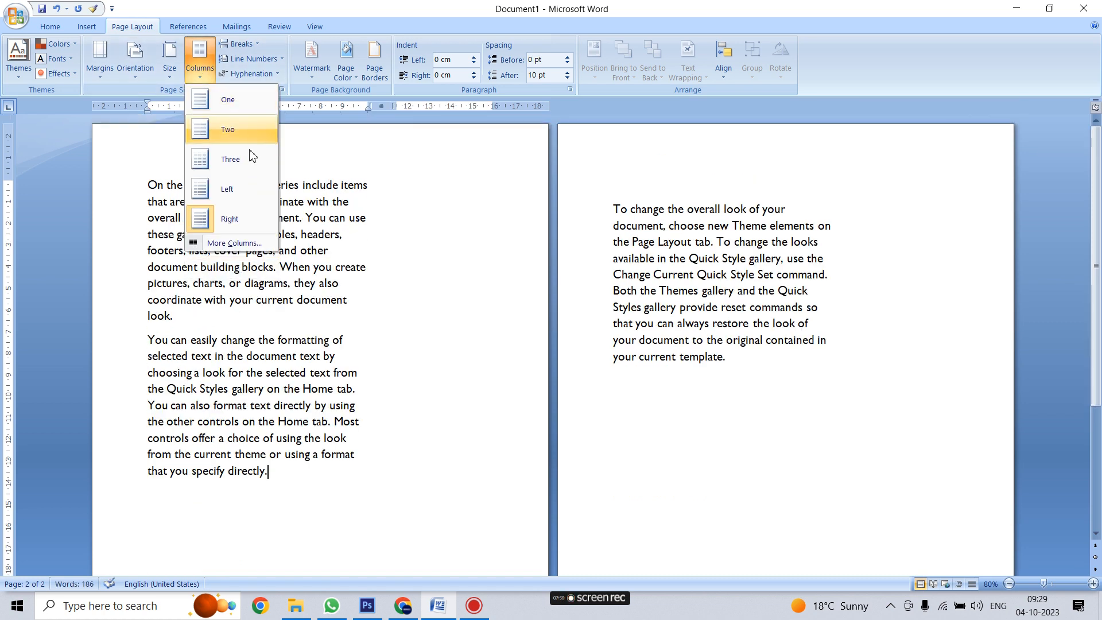
pyautogui.click(246, 126)
# Step: Zoom the document to 100% and split the whole document into 10 columns of equal width
pyautogui.click(199, 60)
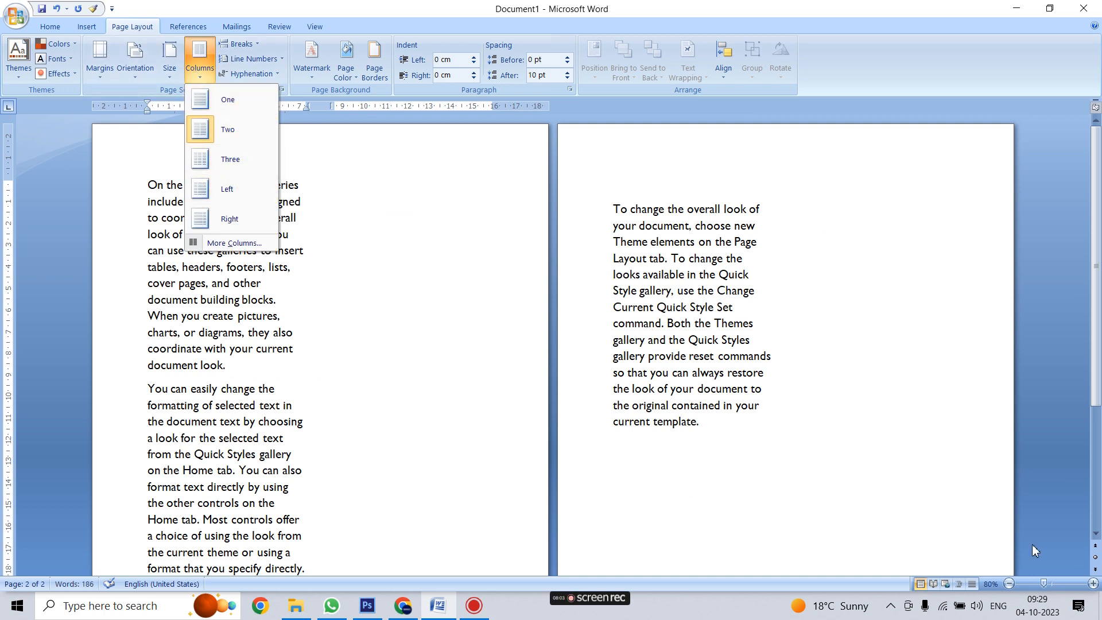
pyautogui.click(1093, 584)
pyautogui.click(1093, 584)
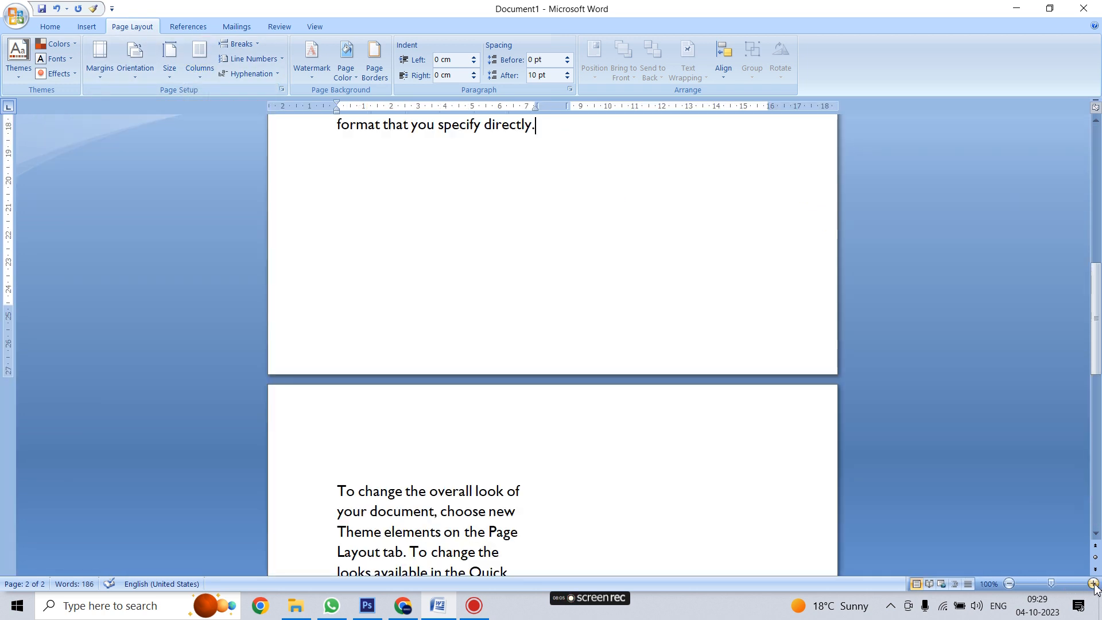
pyautogui.scroll(5, 690, 480)
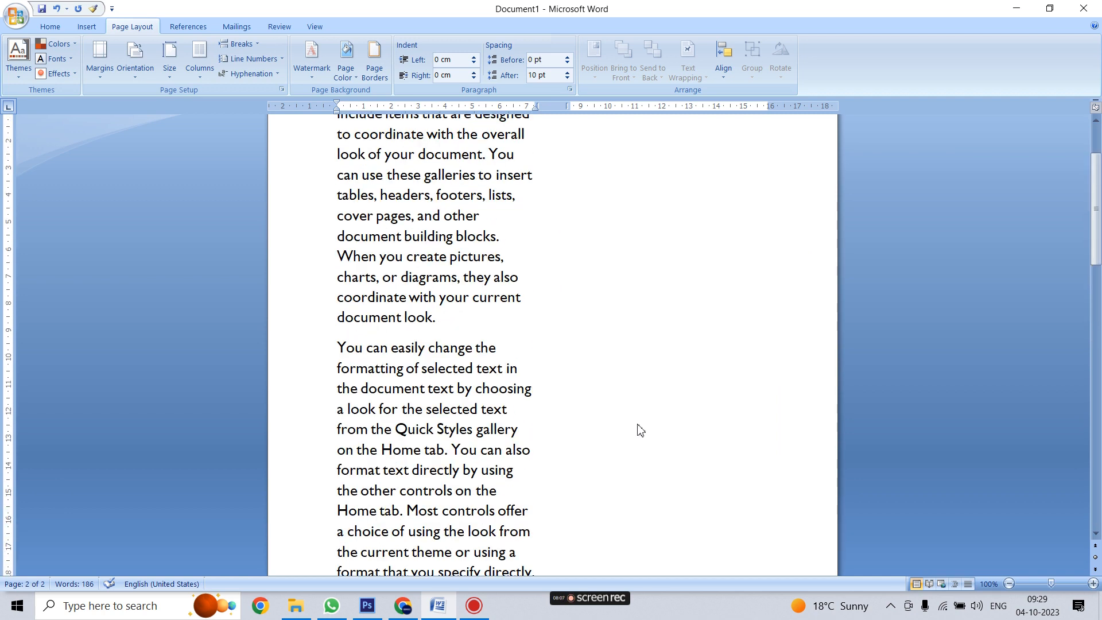
pyautogui.moveTo(1095, 250); pyautogui.dragTo(1096, 220)
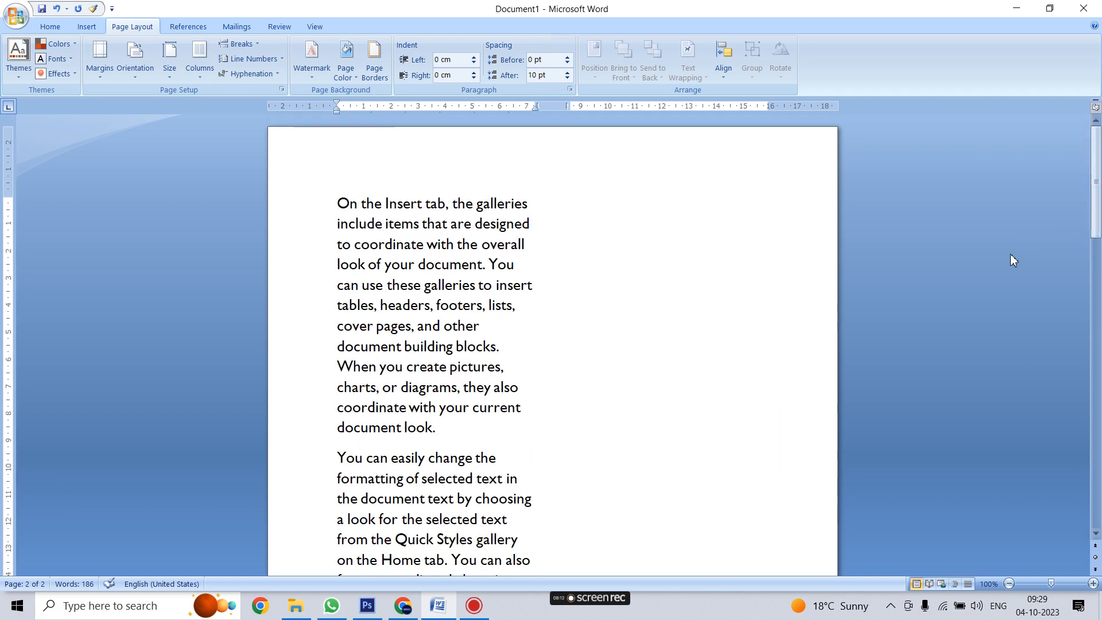
pyautogui.click(199, 58)
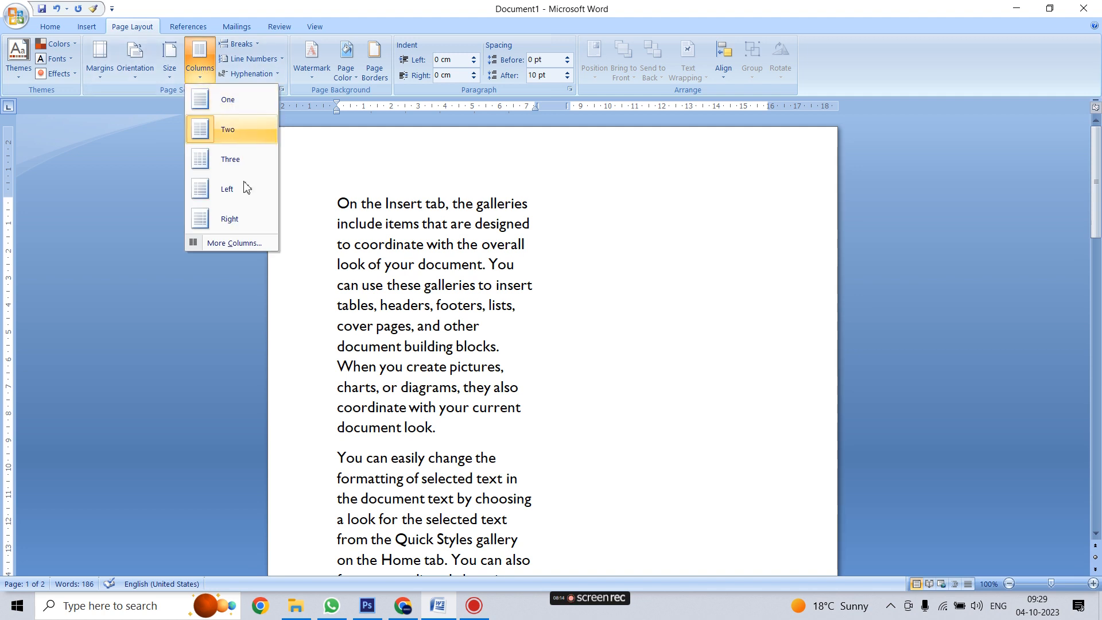
pyautogui.click(257, 243)
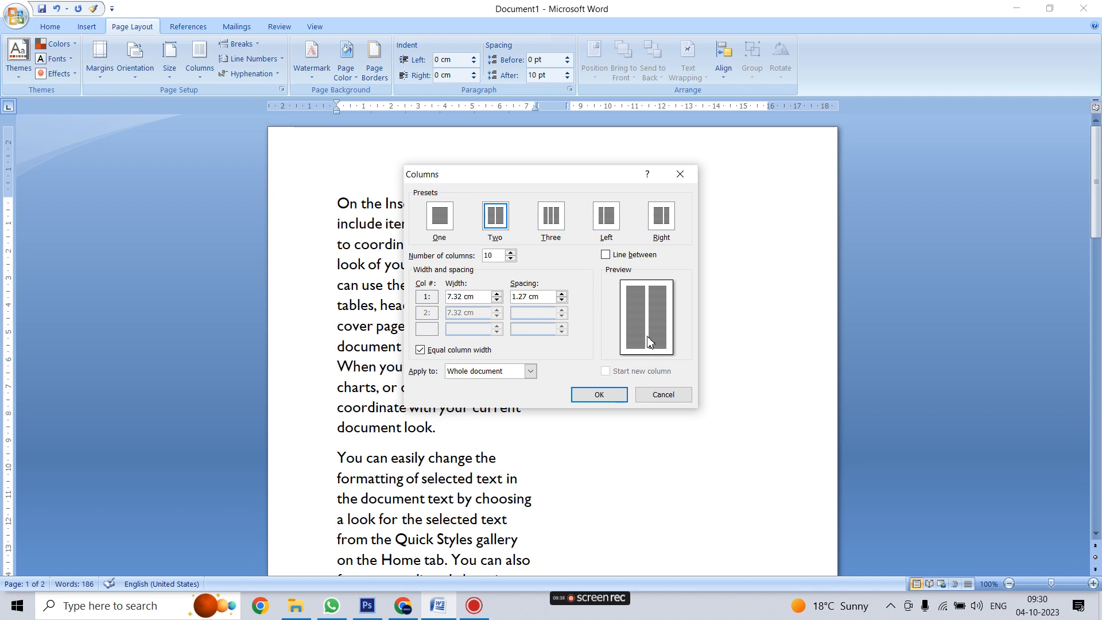
pyautogui.click(598, 395)
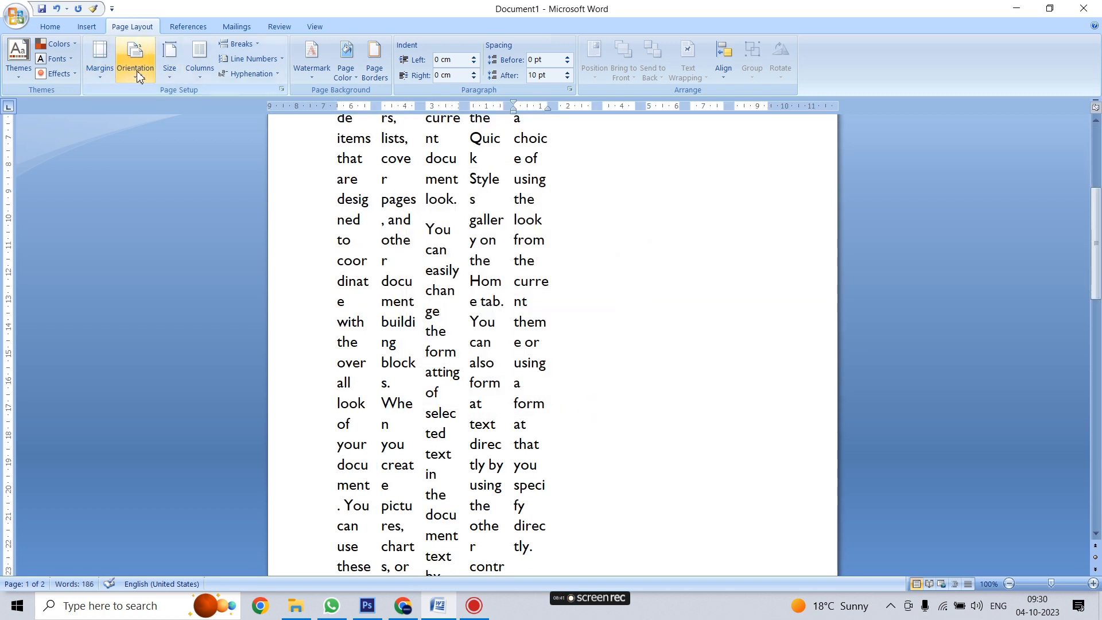
# Step: Add a line between the ten columns and look over the resulting page from end to start
pyautogui.click(199, 57)
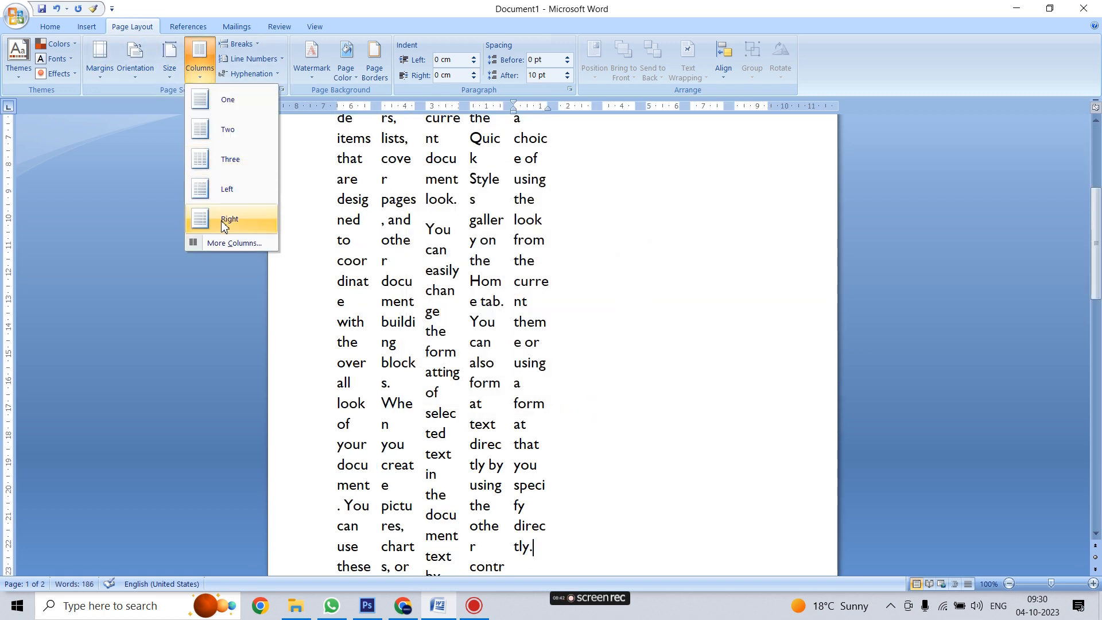
pyautogui.click(229, 243)
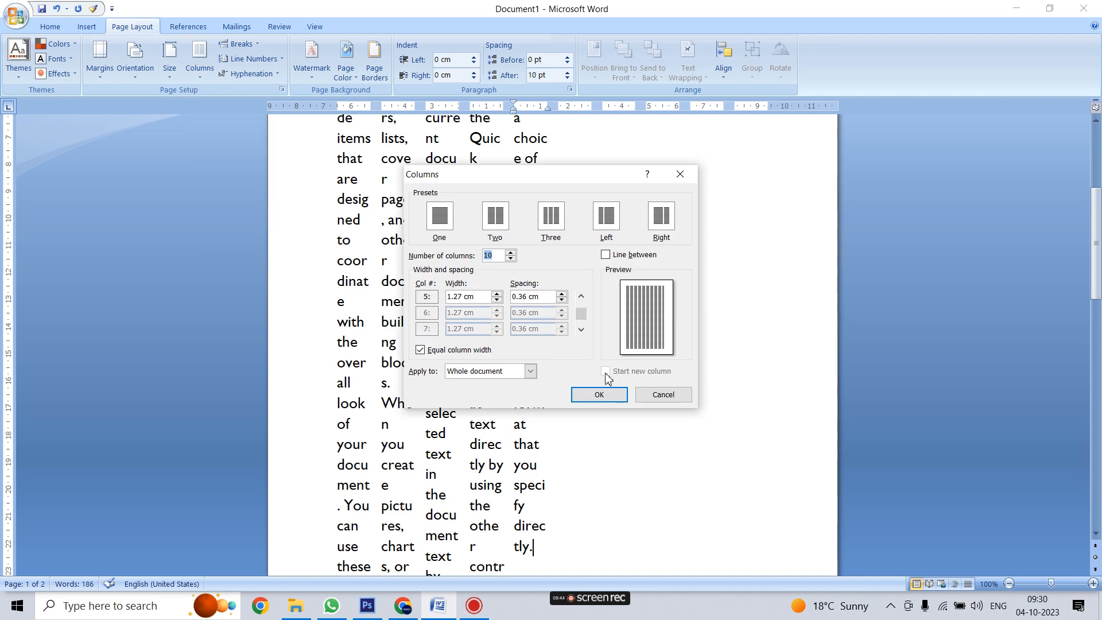
pyautogui.click(606, 255)
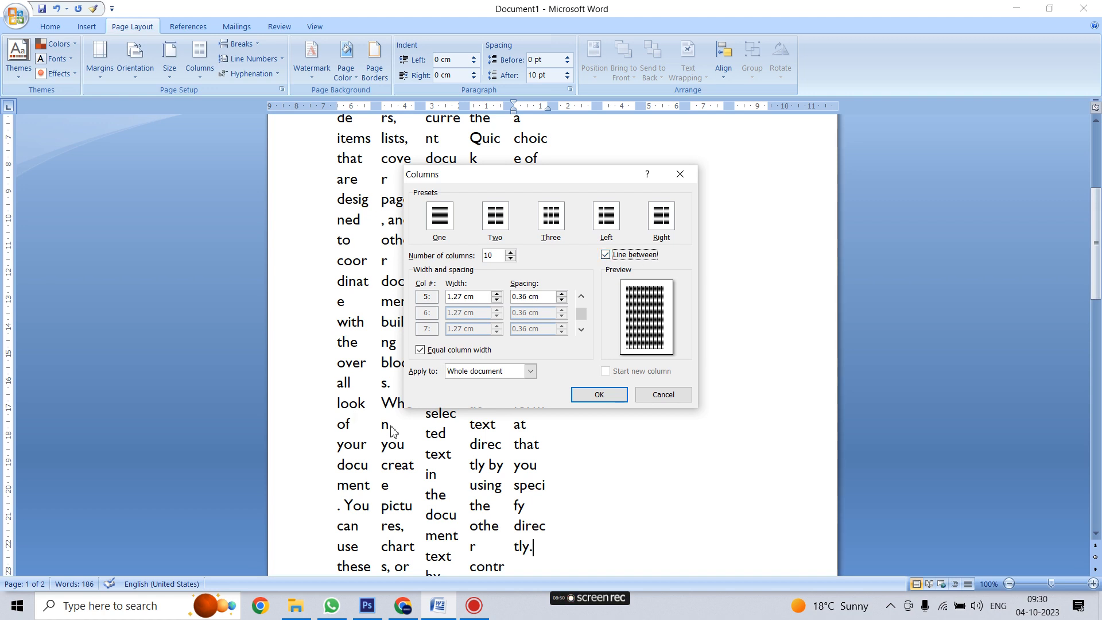
pyautogui.click(595, 396)
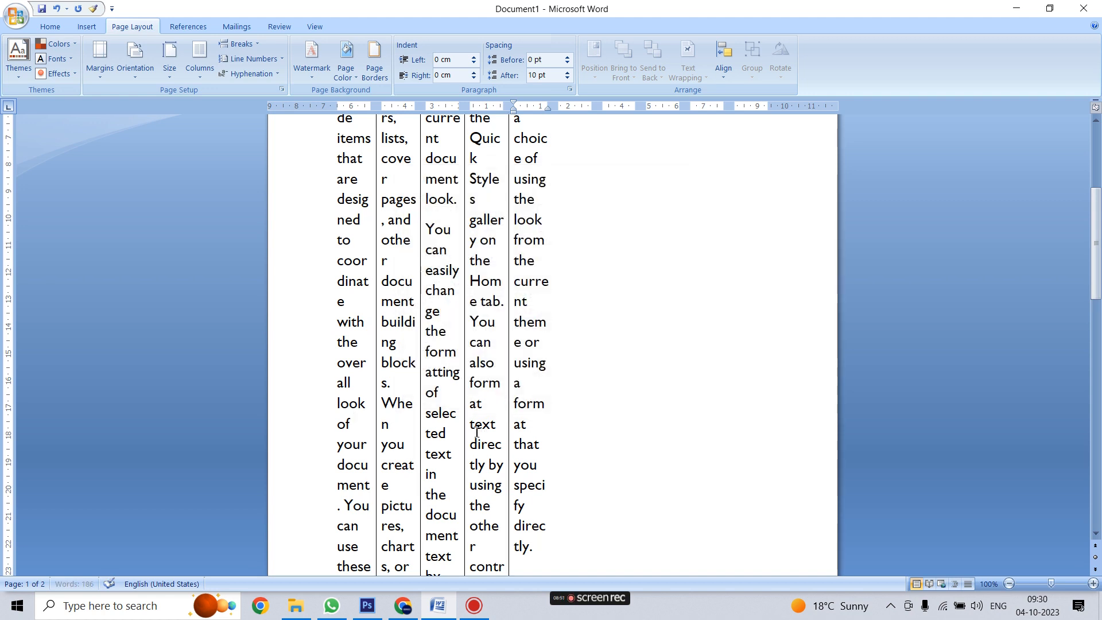
pyautogui.scroll(5, 431, 396)
pyautogui.scroll(-6, 432, 396)
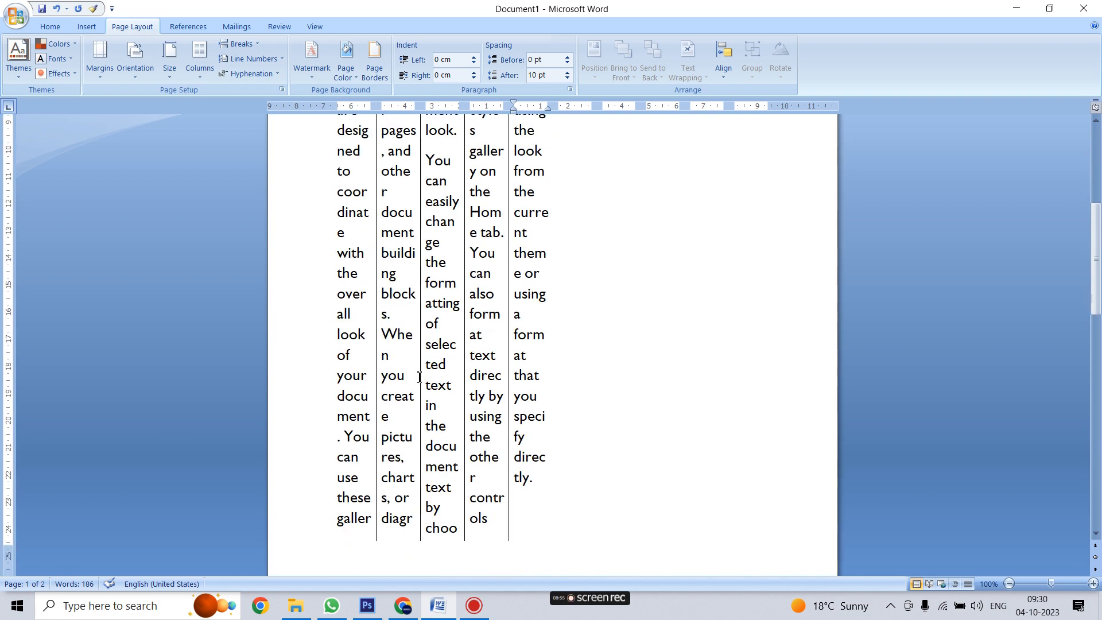
pyautogui.scroll(1, 419, 376)
pyautogui.scroll(-5, 503, 416)
pyautogui.scroll(-2, 499, 419)
pyautogui.scroll(7, 509, 386)
pyautogui.scroll(3, 521, 374)
pyautogui.scroll(3, 513, 384)
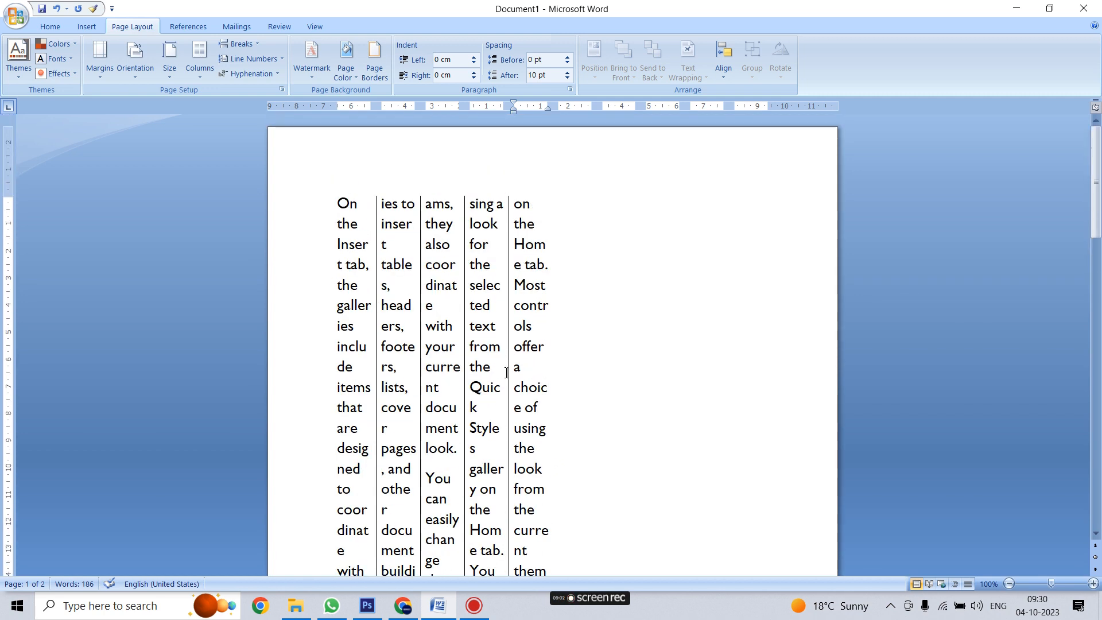
# Step: Return the document text to a single column
pyautogui.click(204, 75)
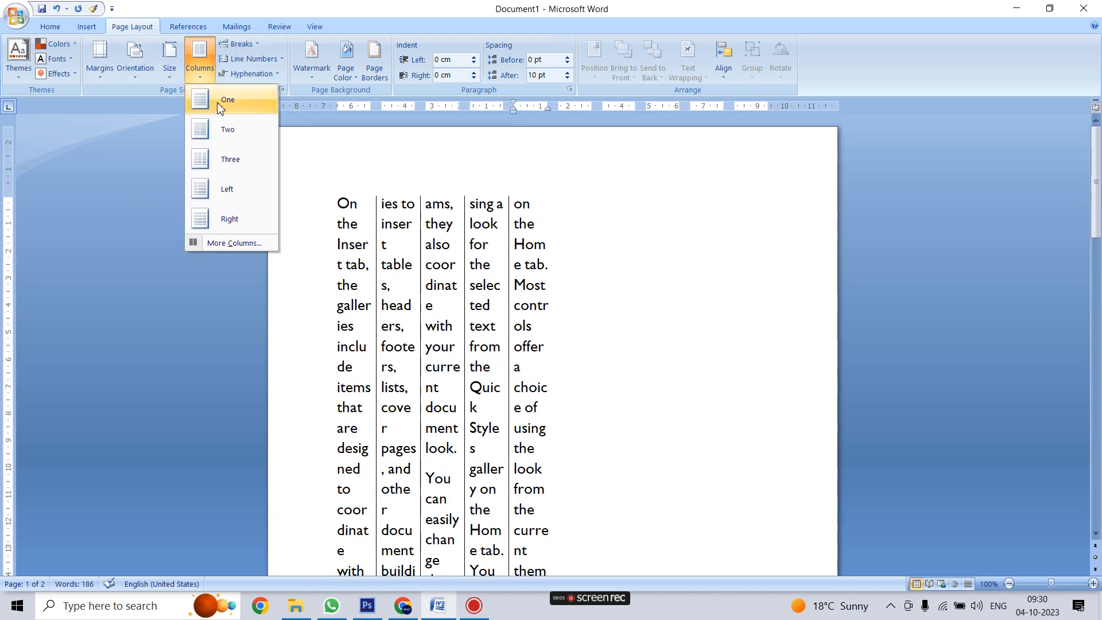
pyautogui.click(221, 101)
pyautogui.scroll(-2, 513, 440)
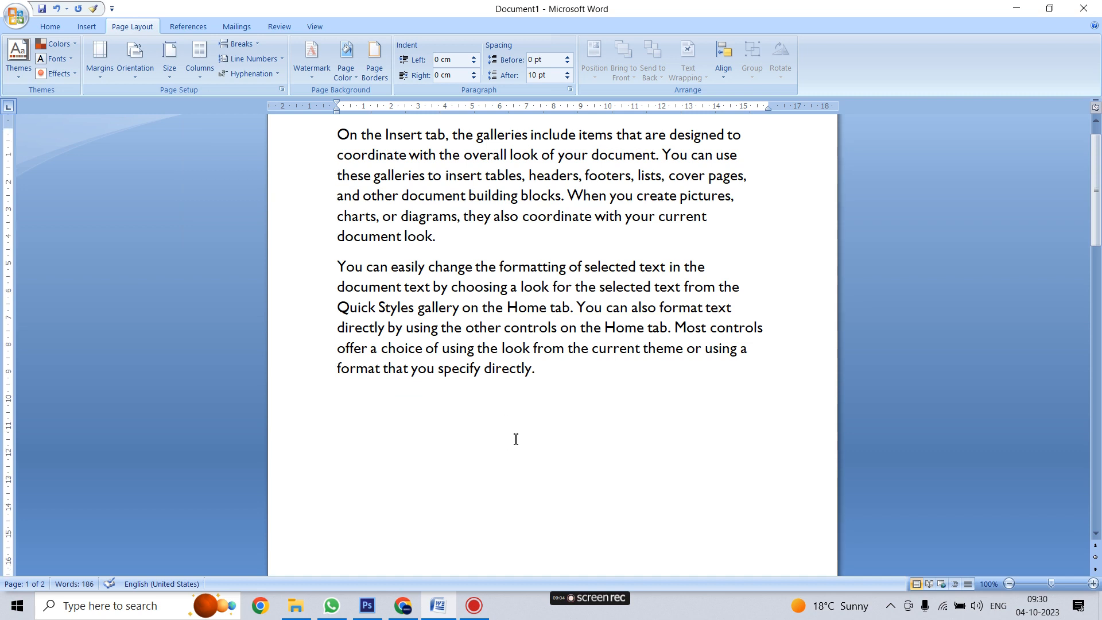
# Step: Remove the page break before the third paragraph and start that paragraph on its own line directly below the second
pyautogui.click(255, 44)
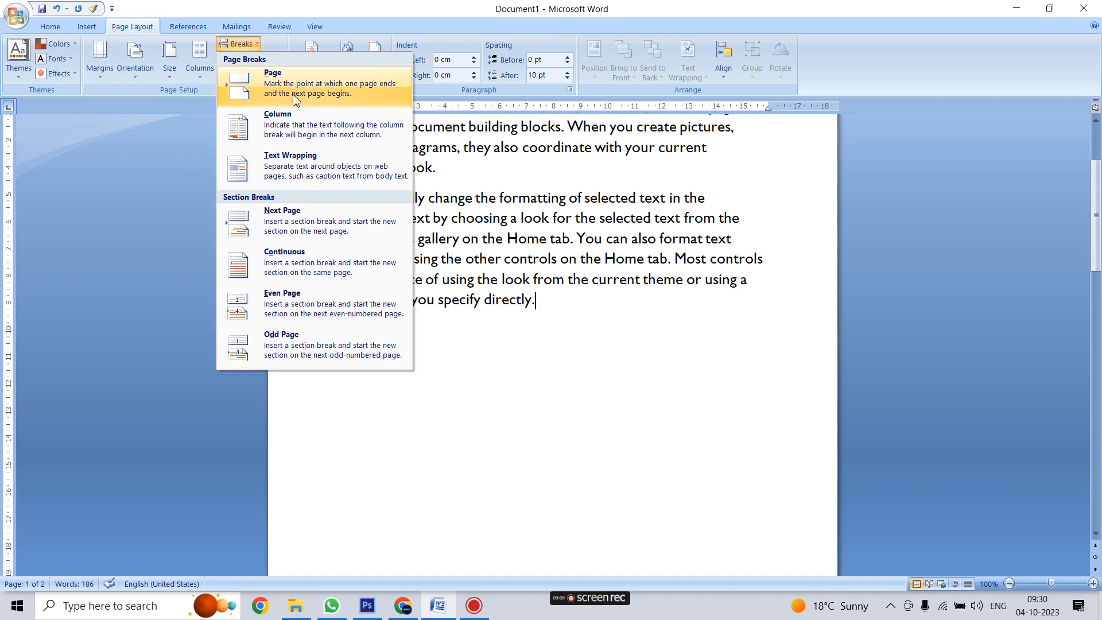
pyautogui.click(631, 479)
pyautogui.scroll(-7, 610, 413)
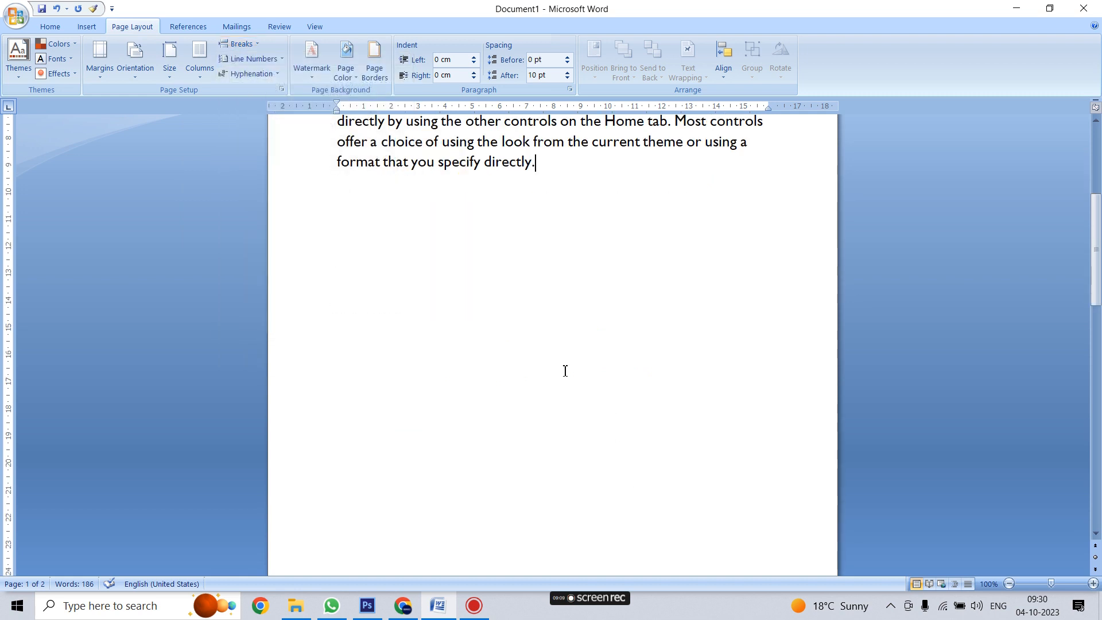
pyautogui.scroll(-3, 417, 502)
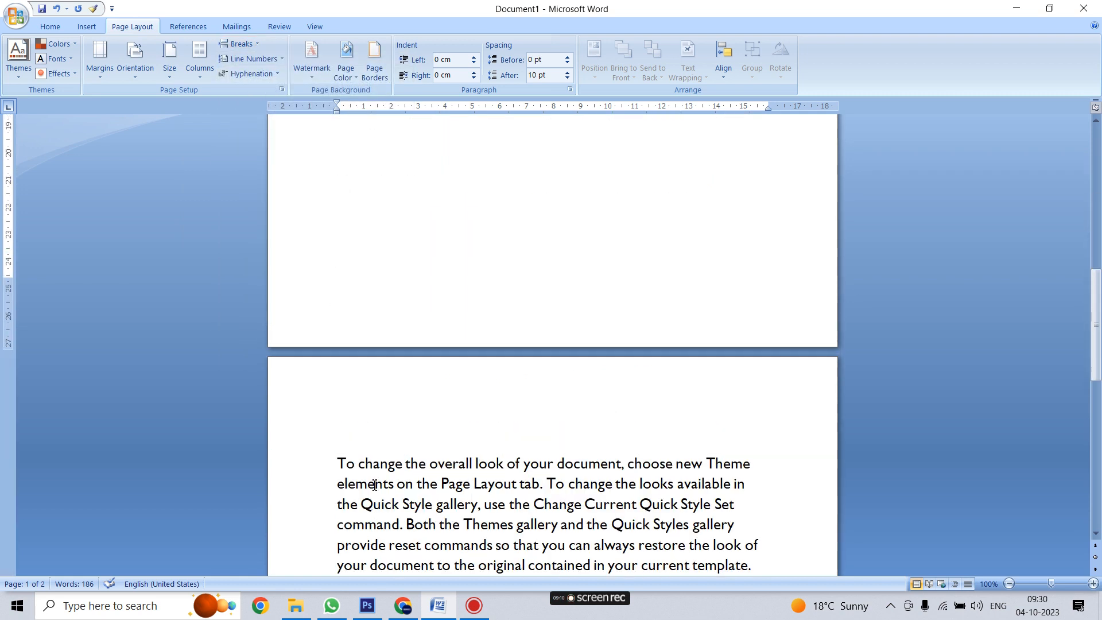
pyautogui.click(341, 463)
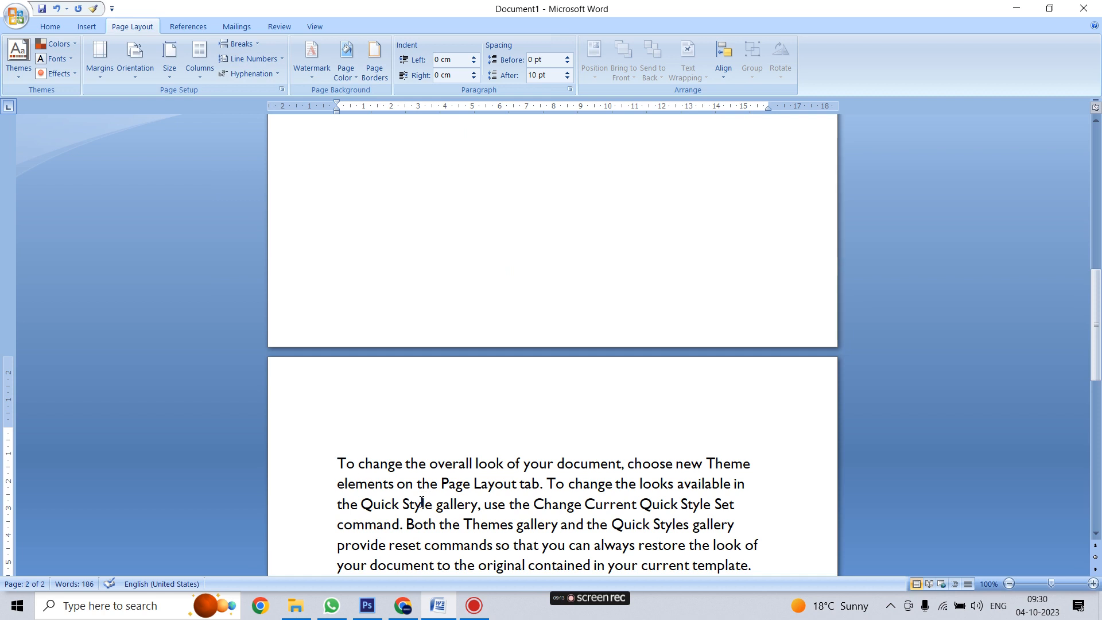
pyautogui.press('BackSpace')
pyautogui.press('BackSpace')
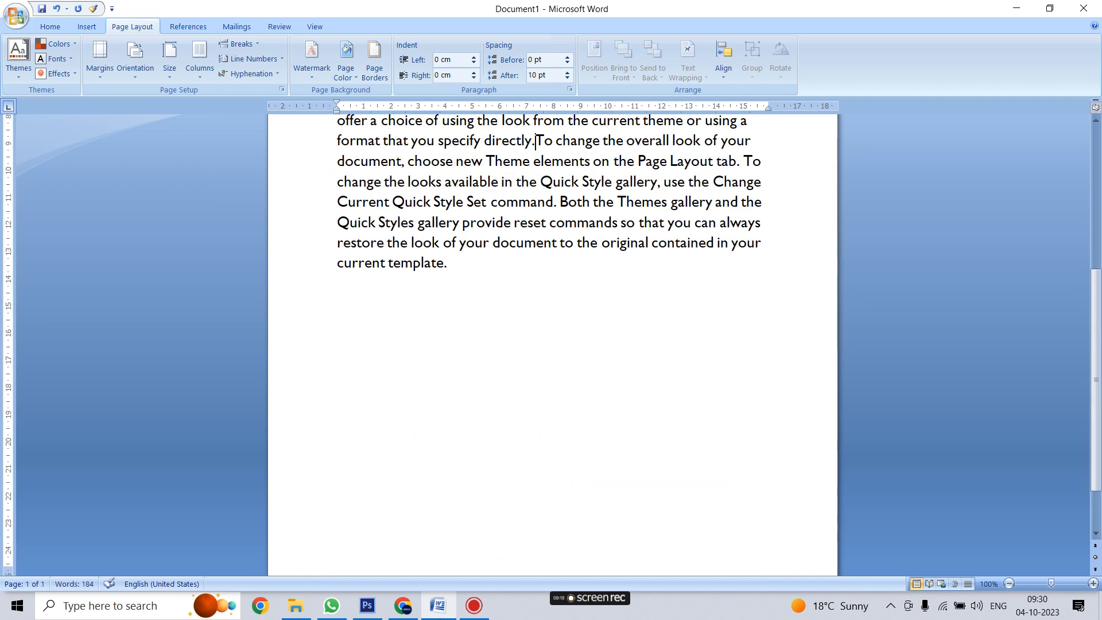
pyautogui.press('Return')
pyautogui.scroll(-1, 500, 307)
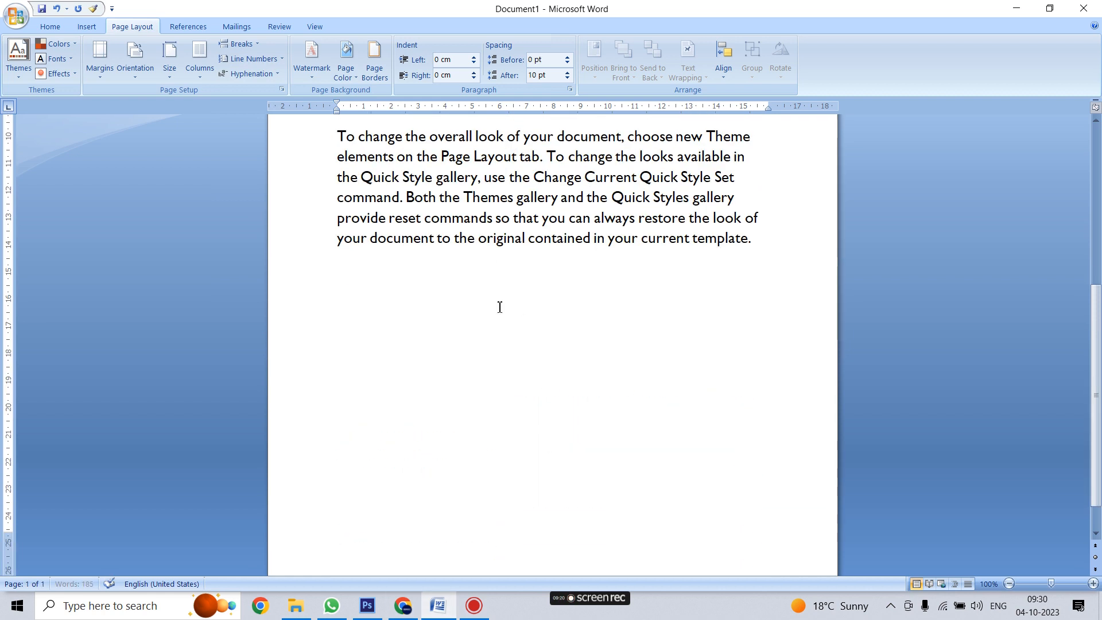
pyautogui.scroll(3, 812, 359)
pyautogui.moveTo(1097, 353)
pyautogui.mouseDown()
pyautogui.moveTo(1098, 203)
pyautogui.moveTo(1100, 482)
pyautogui.moveTo(1097, 333)
pyautogui.mouseUp()
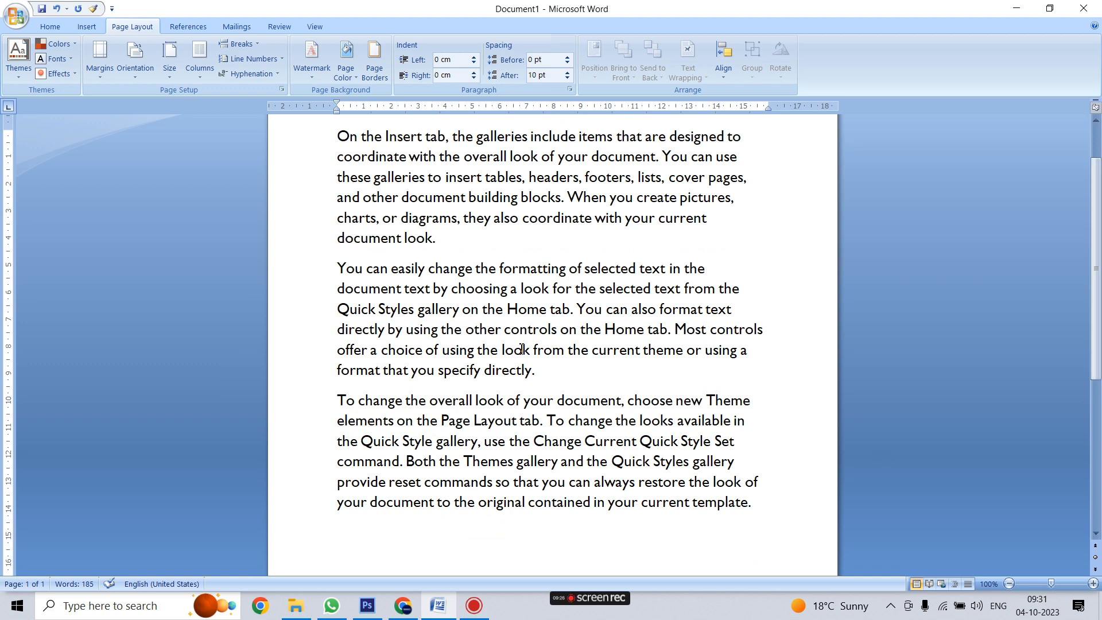
# Step: Insert a Next Page section break at the end of the second paragraph, moving the third paragraph to a new page
pyautogui.click(553, 377)
pyautogui.moveTo(339, 399); pyautogui.dragTo(789, 560)
pyautogui.click(554, 376)
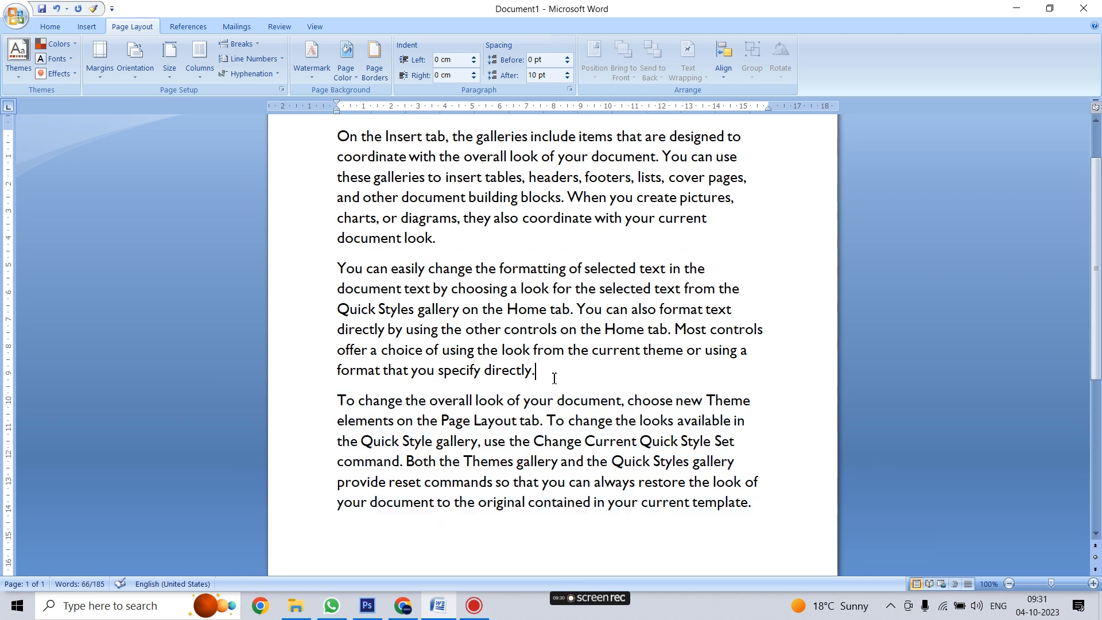
pyautogui.click(249, 50)
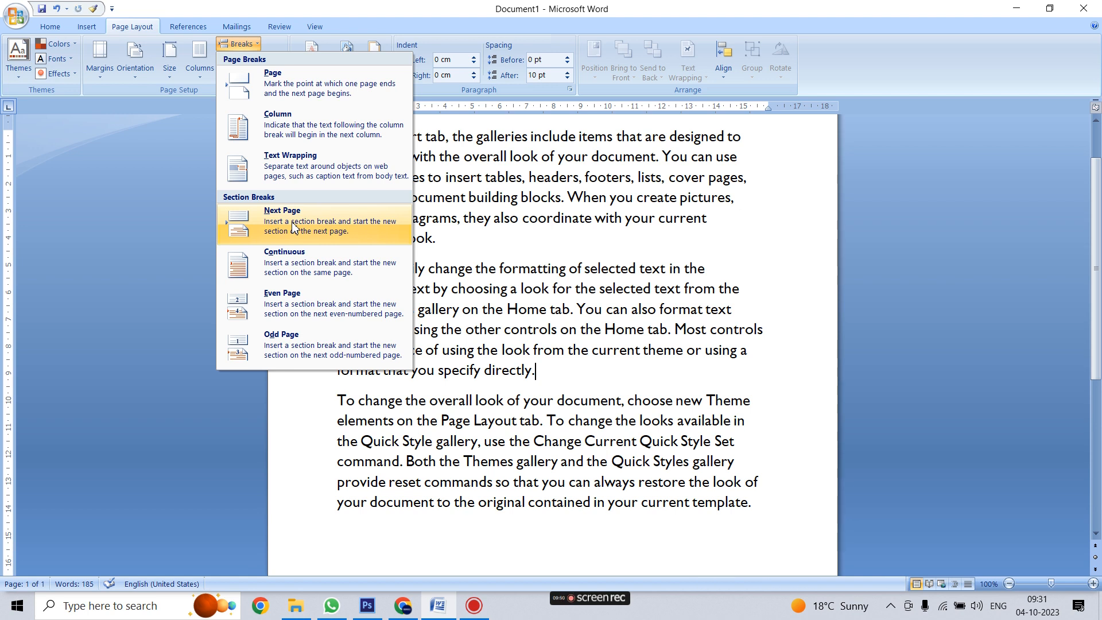
pyautogui.click(314, 228)
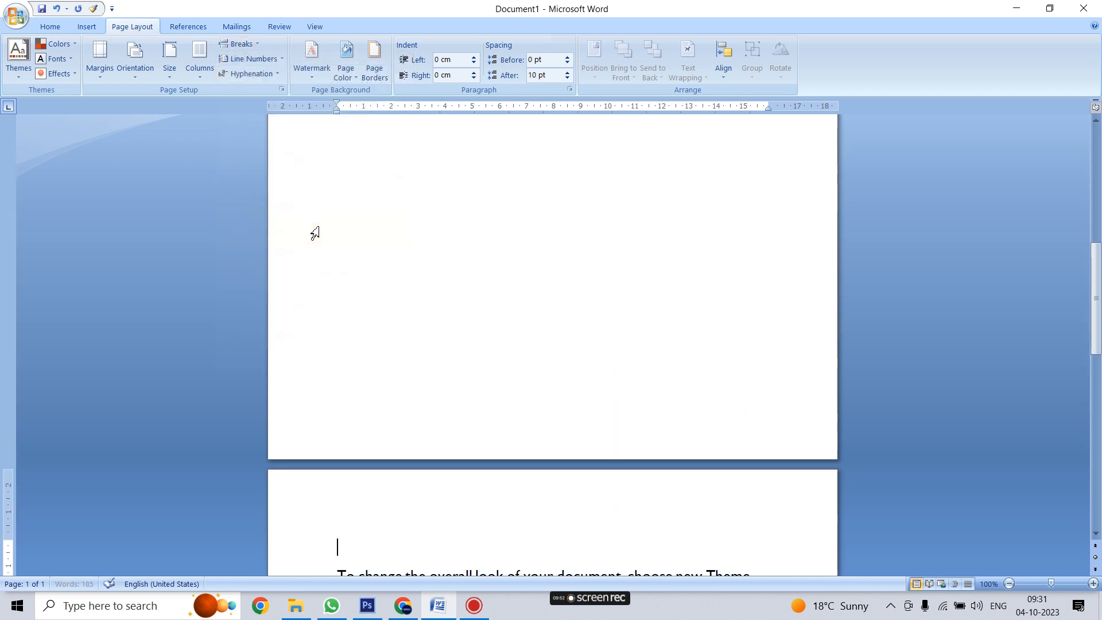
pyautogui.scroll(-10, 558, 396)
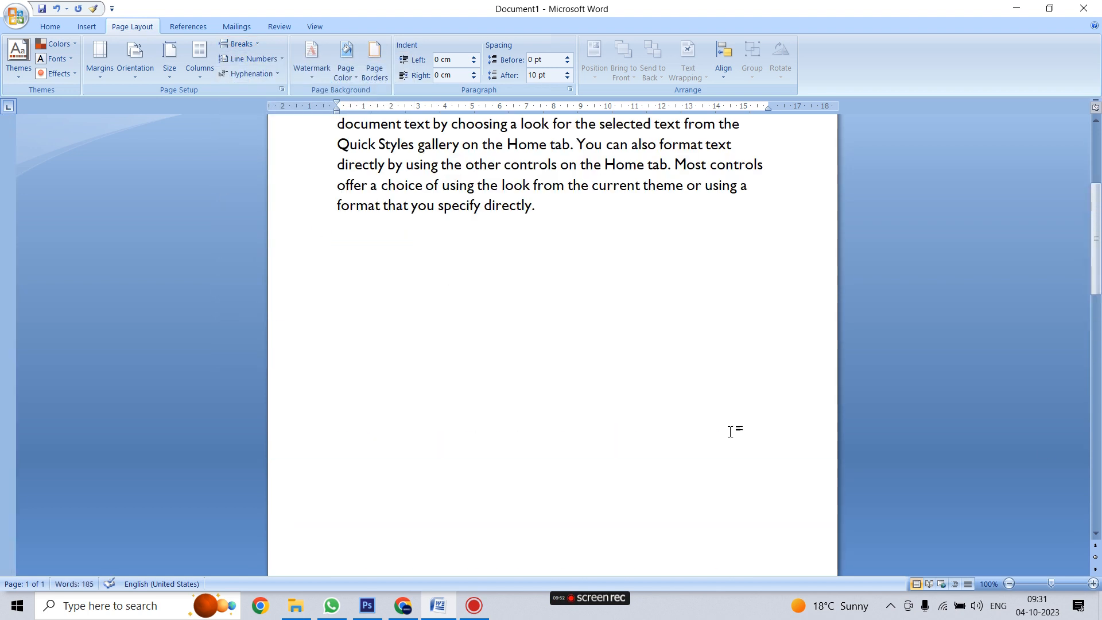
pyautogui.moveTo(1096, 229); pyautogui.dragTo(1096, 402)
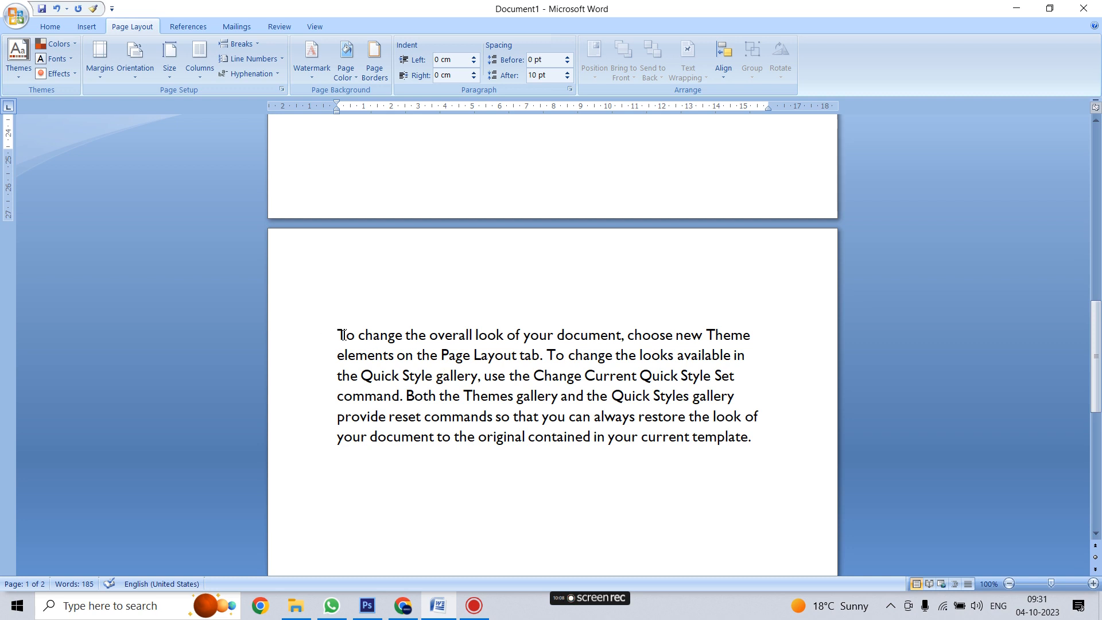
# Step: Insert a page break before the second paragraph to move it to its own page and review the resulting pages
pyautogui.moveTo(343, 335); pyautogui.dragTo(696, 442)
pyautogui.click(694, 479)
pyautogui.scroll(3, 476, 410)
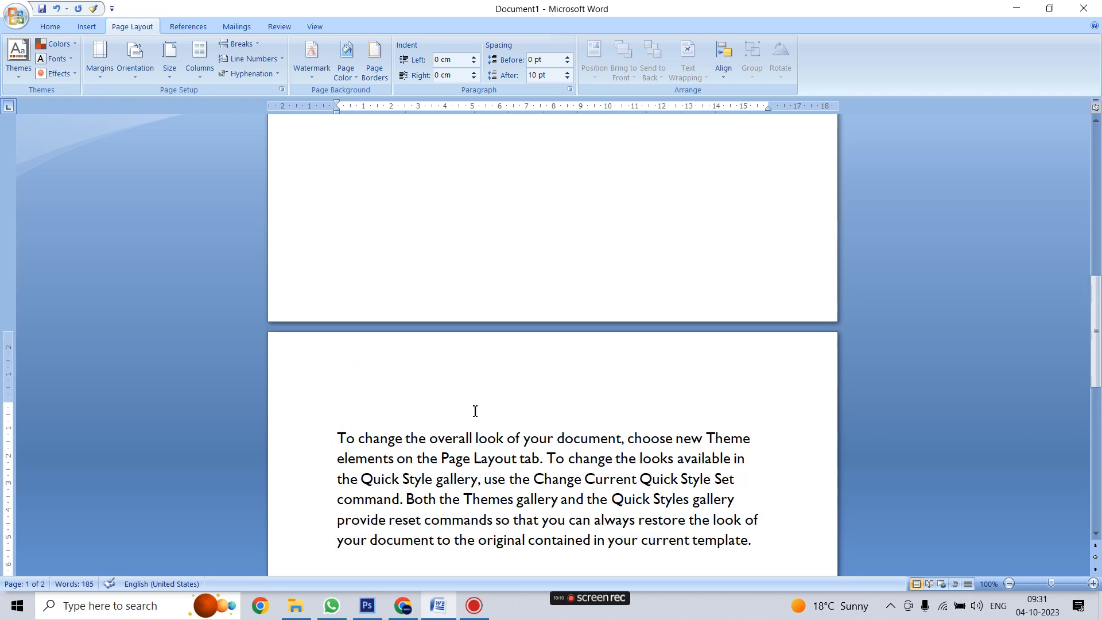
pyautogui.scroll(6, 476, 408)
pyautogui.moveTo(1096, 328); pyautogui.dragTo(1096, 240)
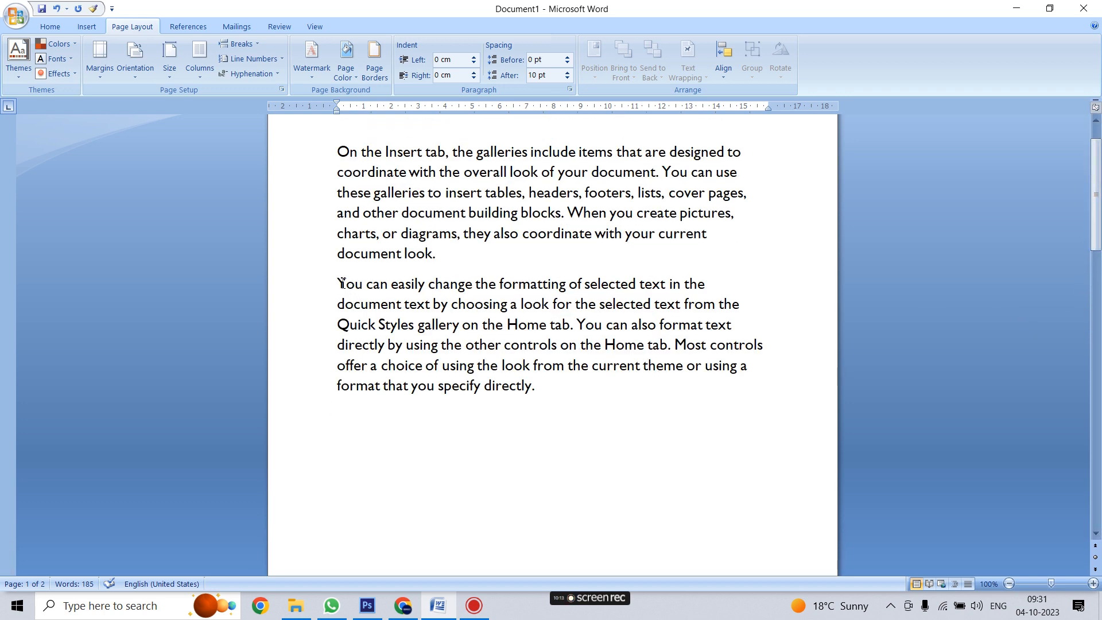
pyautogui.moveTo(342, 283); pyautogui.dragTo(556, 401)
pyautogui.click(520, 445)
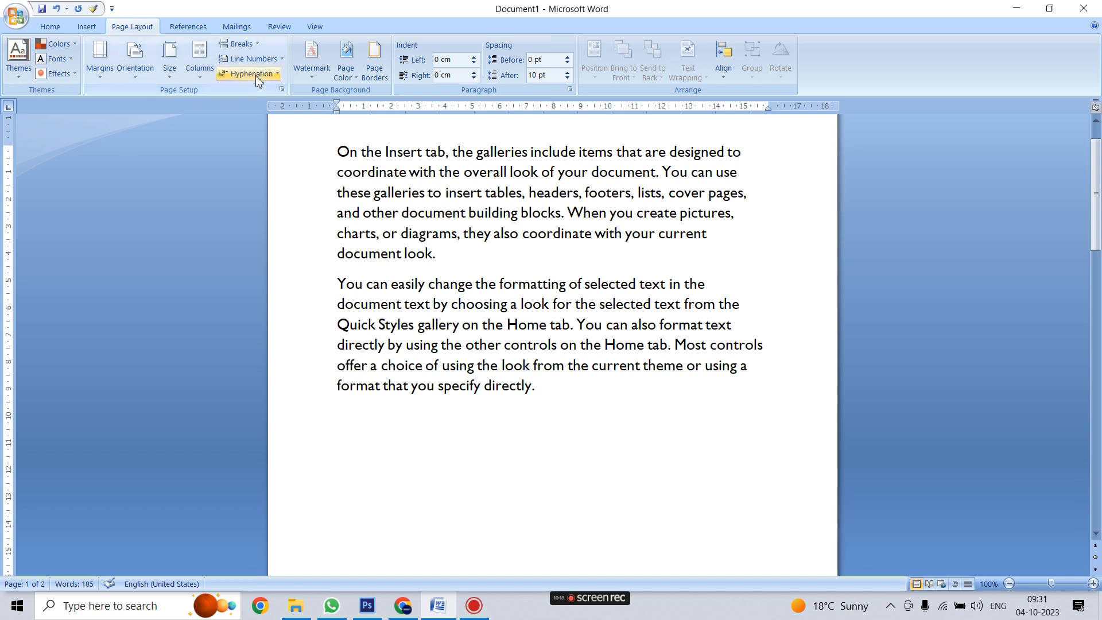
pyautogui.click(256, 46)
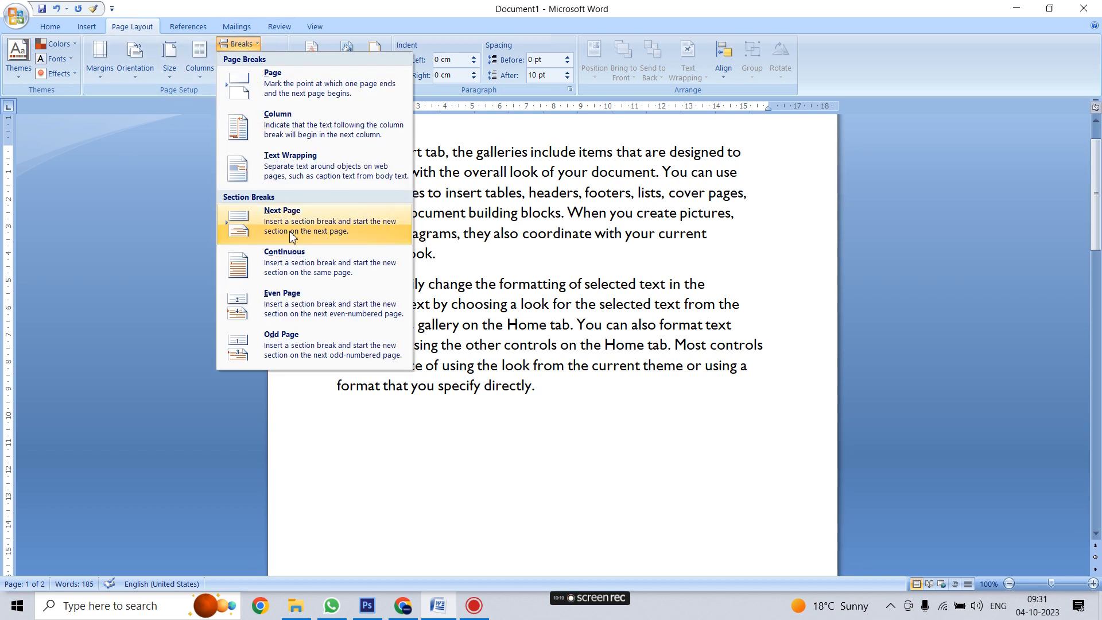
pyautogui.click(310, 87)
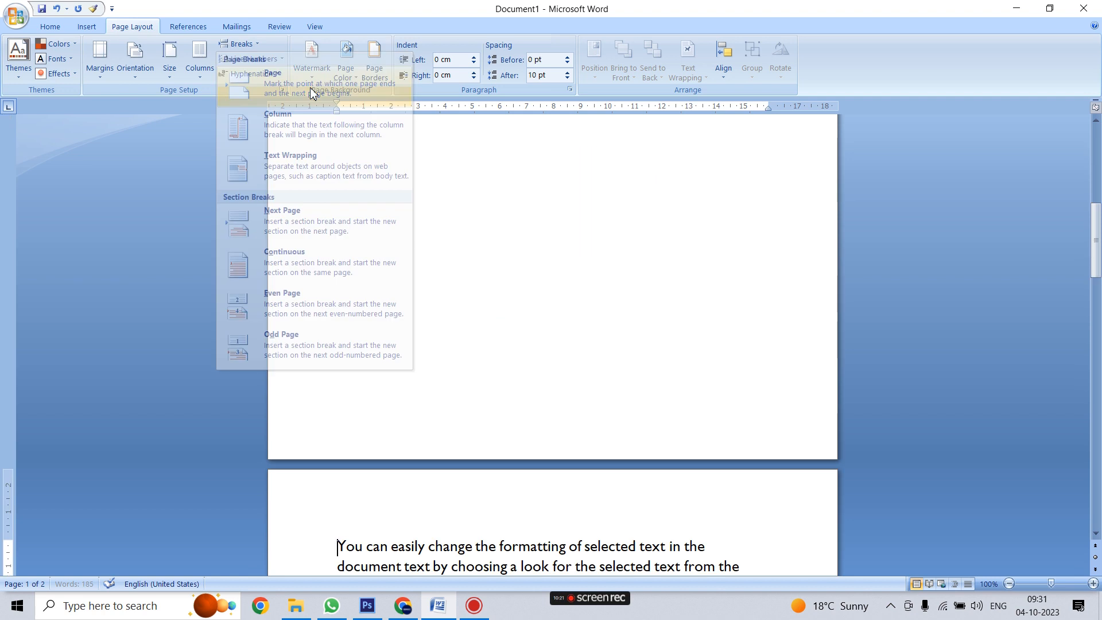
pyautogui.scroll(3, 482, 381)
pyautogui.moveTo(1094, 241); pyautogui.dragTo(1097, 442)
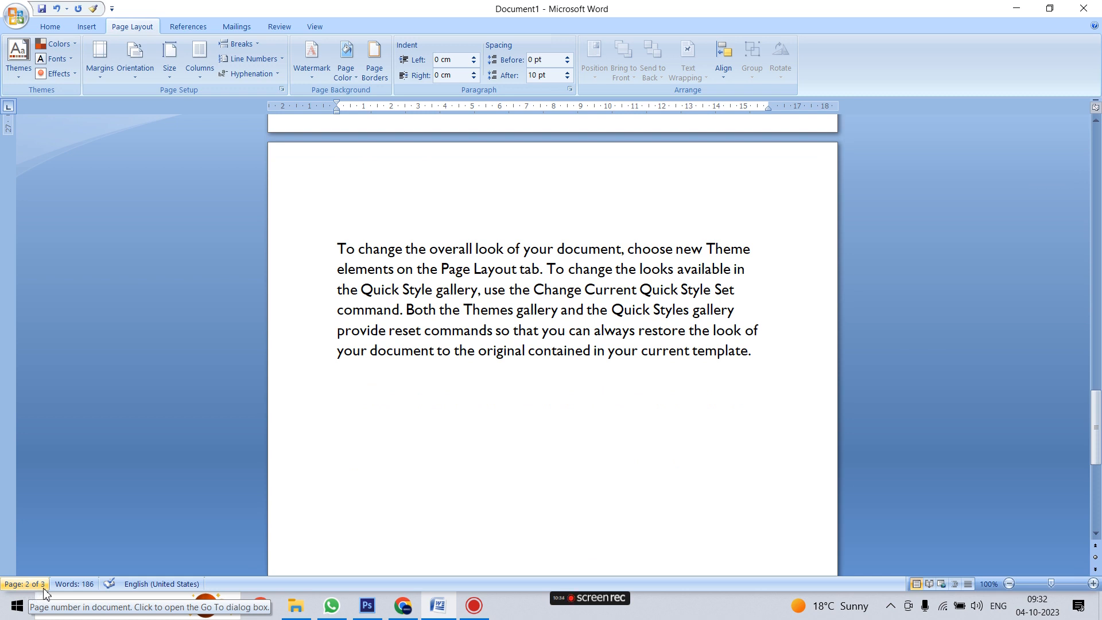
pyautogui.moveTo(1086, 451); pyautogui.dragTo(1061, 165)
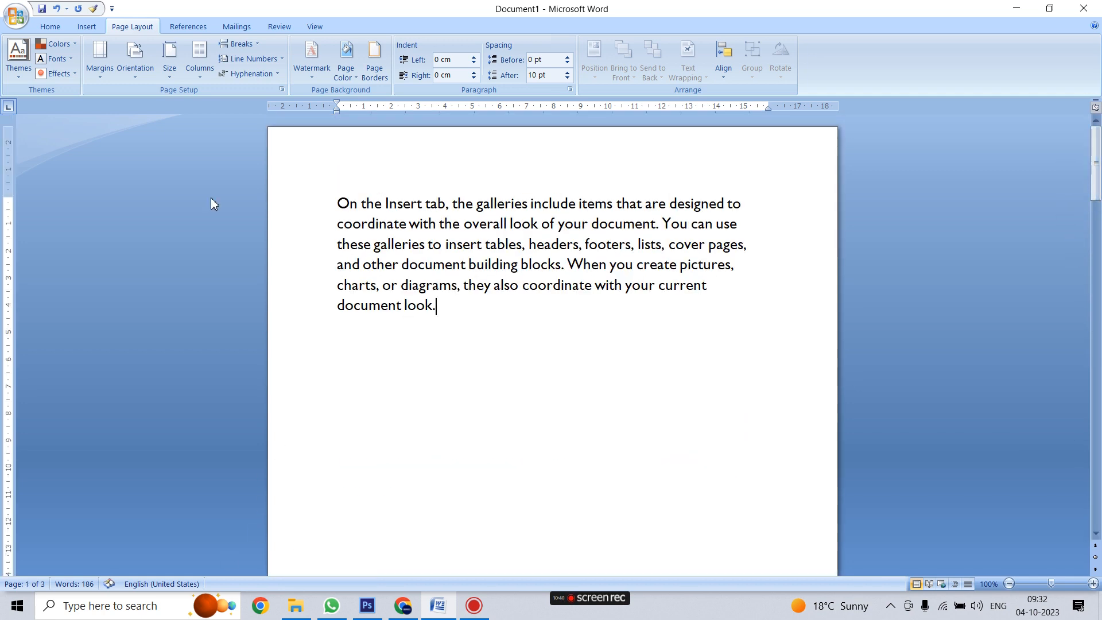
# Step: Insert a Text Wrapping break at the end of the first paragraph
pyautogui.click(256, 46)
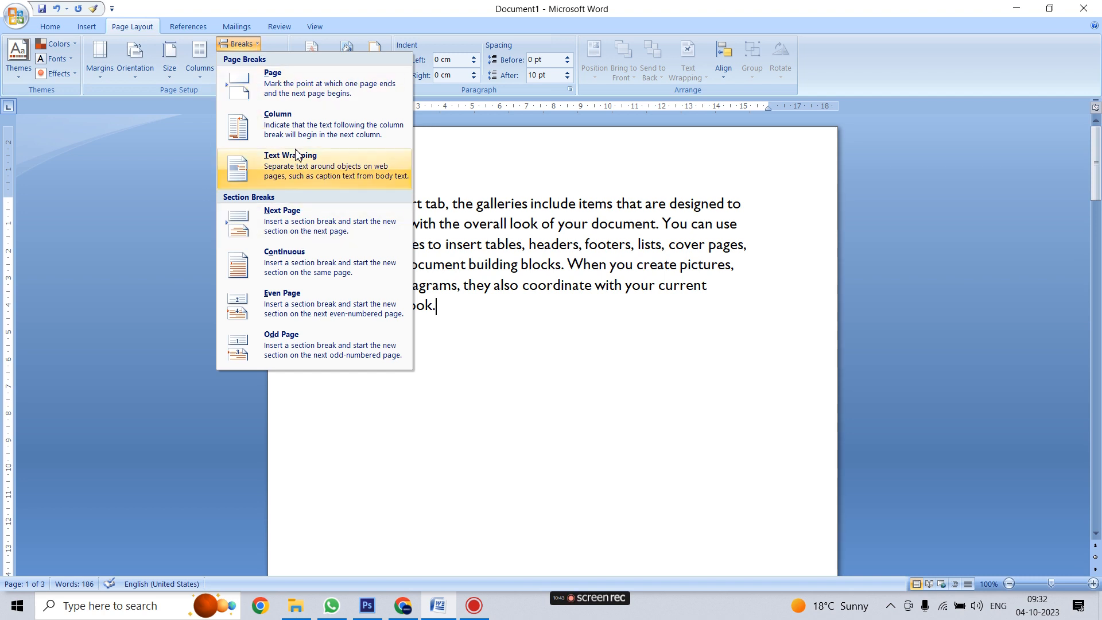
pyautogui.click(292, 171)
# Step: Try a Text Wrapping break on the selected opening words of the first paragraph and undo it
pyautogui.moveTo(332, 205); pyautogui.dragTo(463, 224)
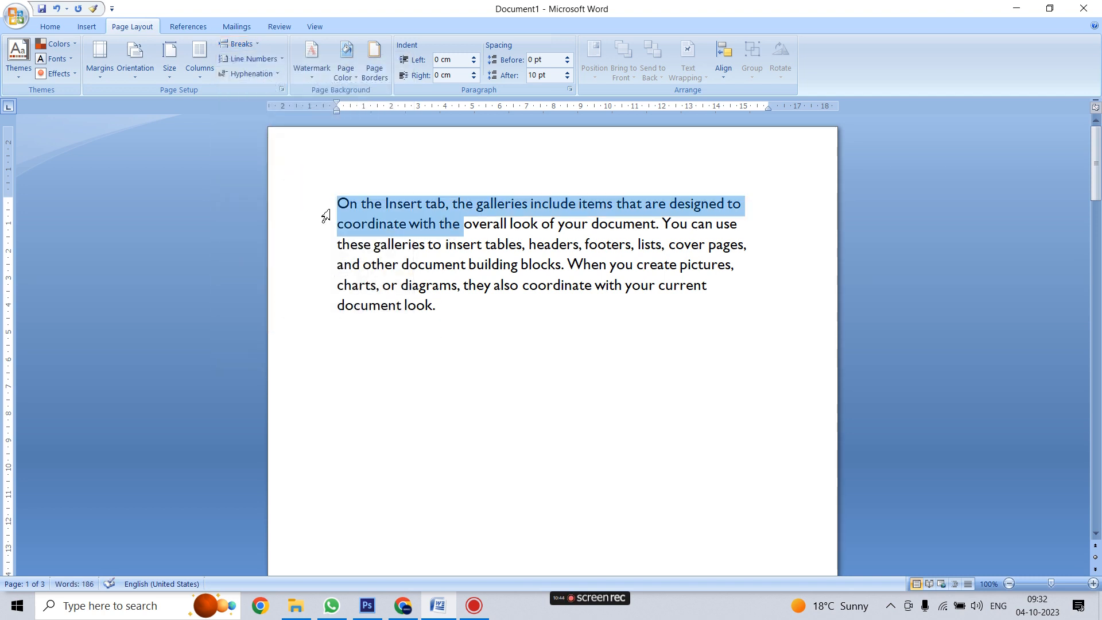
pyautogui.click(256, 46)
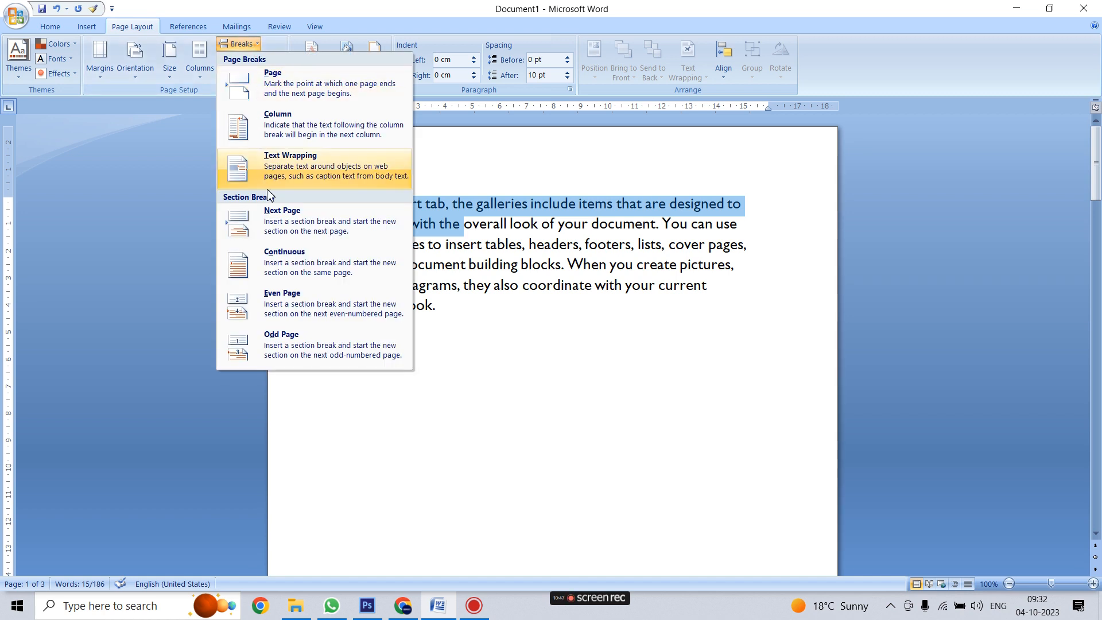
pyautogui.click(314, 177)
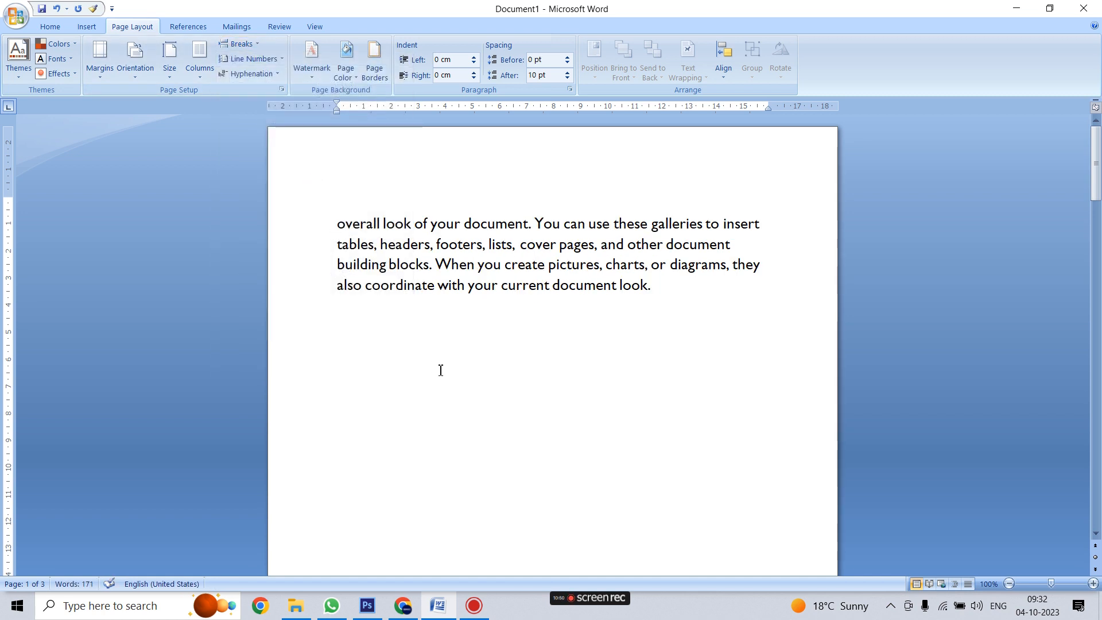
pyautogui.moveTo(1097, 193)
pyautogui.mouseDown()
pyautogui.moveTo(1099, 241)
pyautogui.moveTo(1097, 171)
pyautogui.mouseUp()
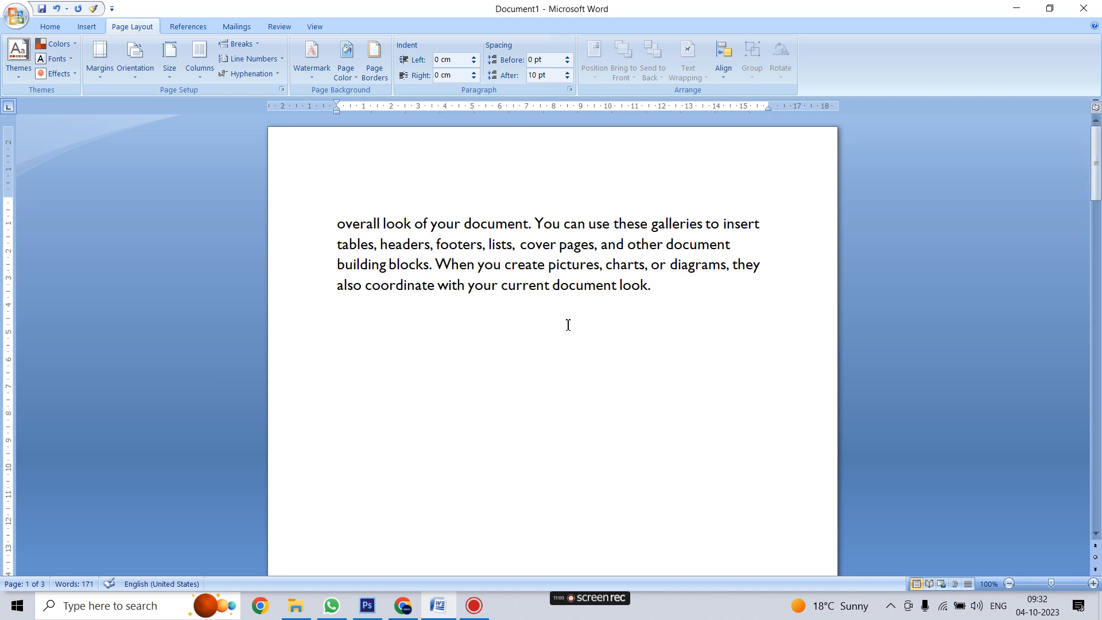
pyautogui.hotkey('ctrl', 'z')
pyautogui.click(430, 330)
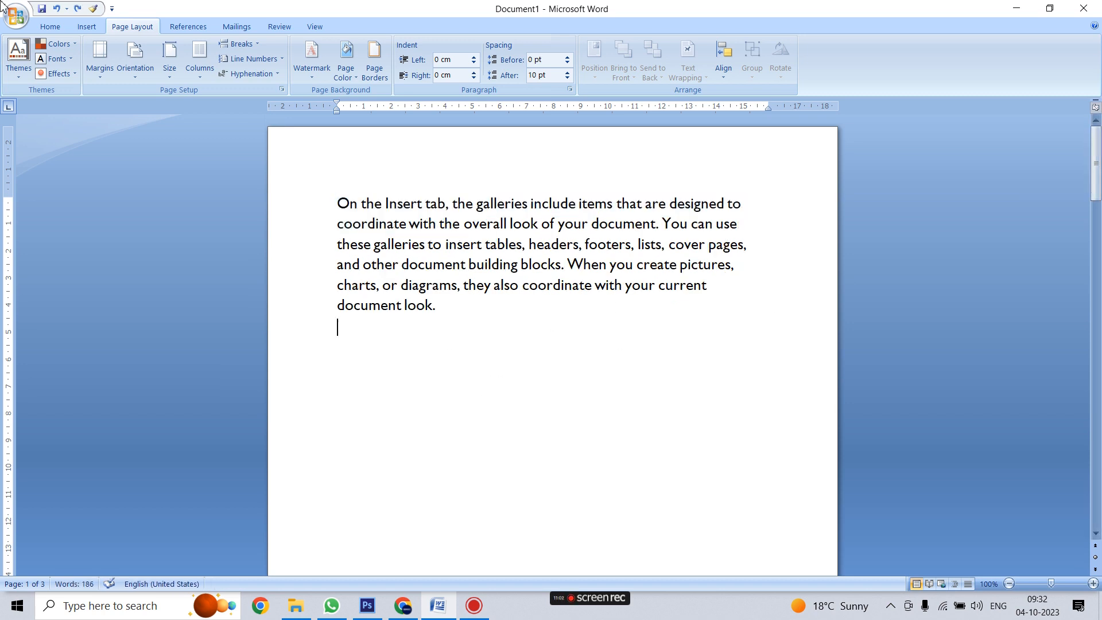
# Step: Apply Continuous line numbers, look over the first page's numbering, and set line numbers back to None
pyautogui.click(282, 59)
pyautogui.click(280, 61)
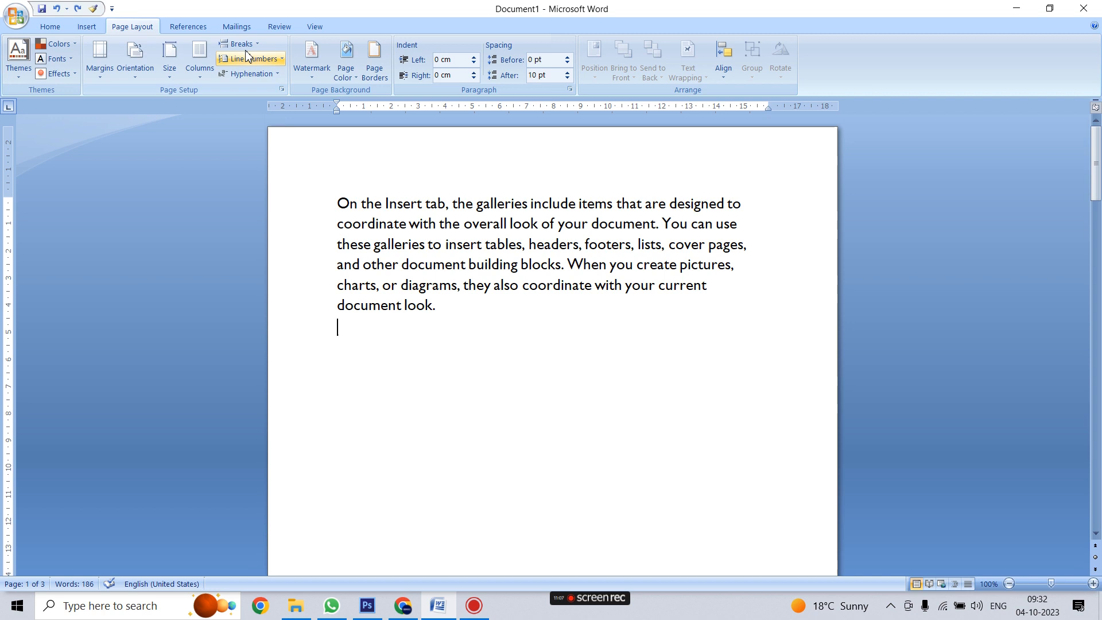
pyautogui.click(269, 60)
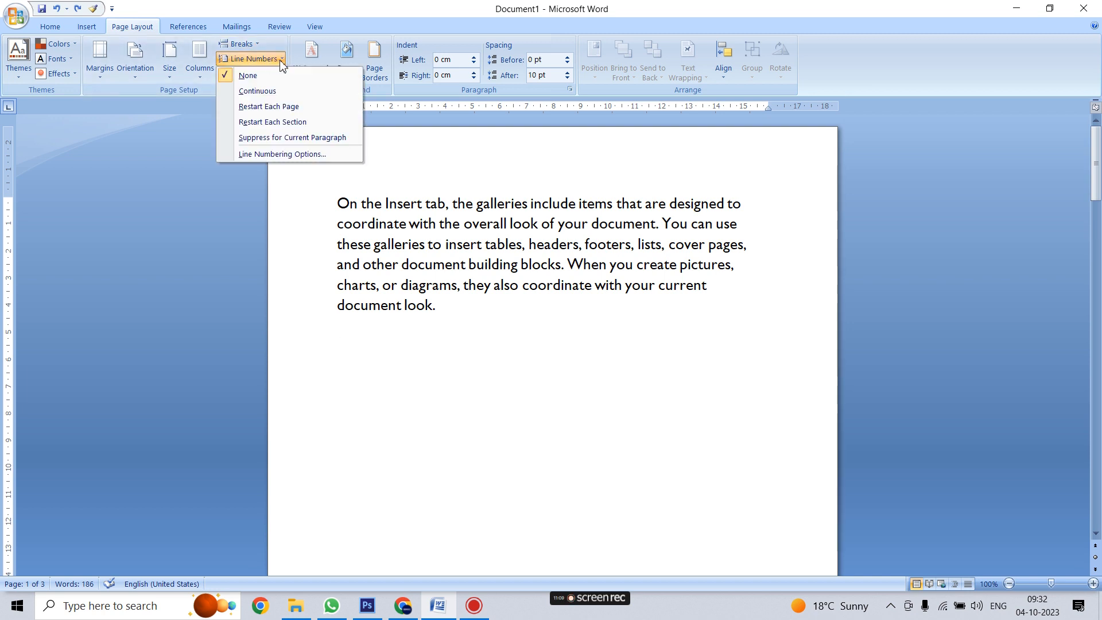
pyautogui.click(272, 95)
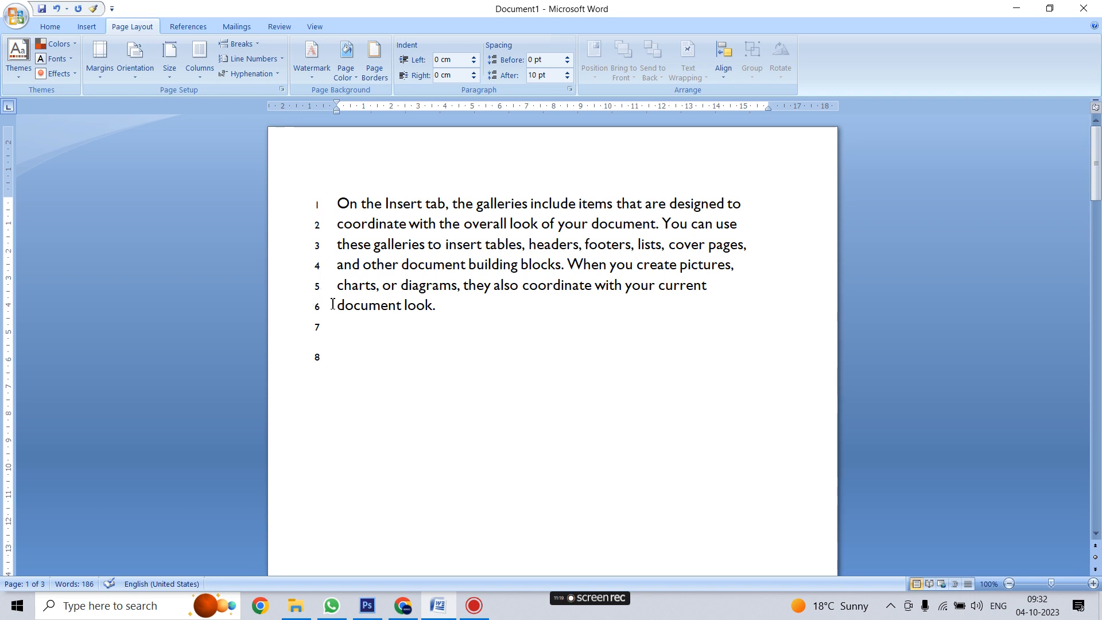
pyautogui.scroll(-2, 417, 339)
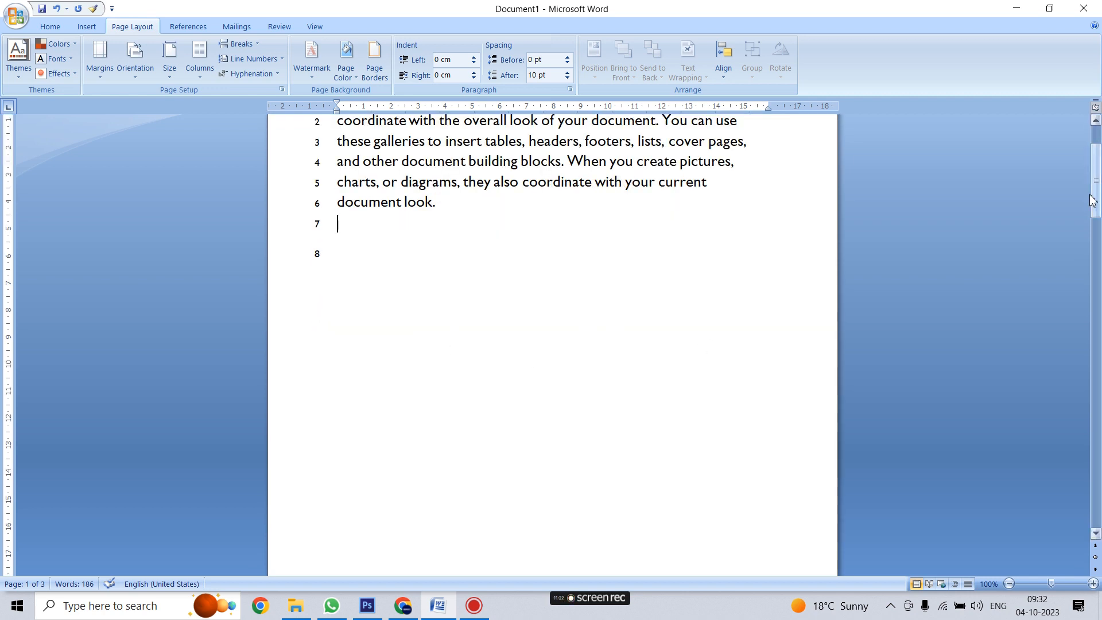
pyautogui.moveTo(1097, 185); pyautogui.dragTo(1098, 151)
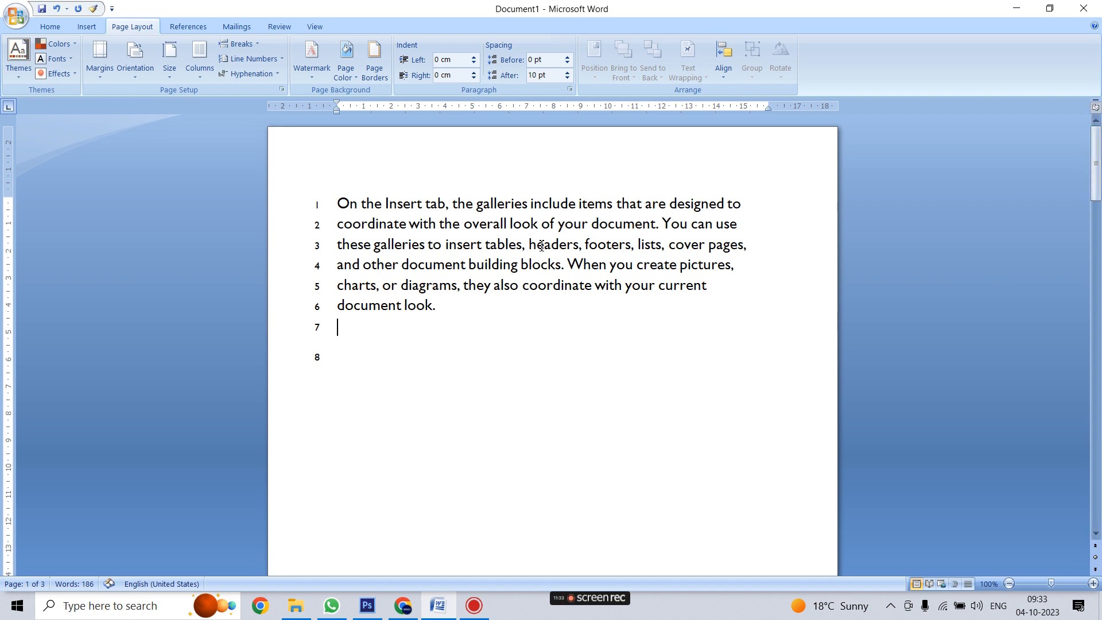
pyautogui.click(280, 60)
pyautogui.click(246, 77)
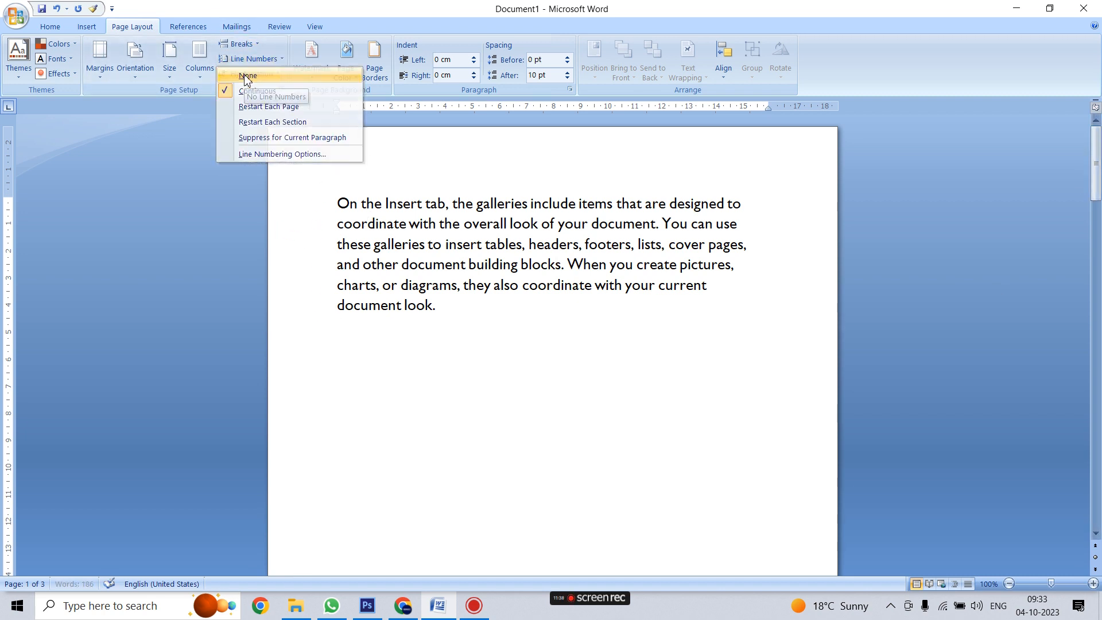
# Step: Set line numbers to Restart Each Page and check the numbering on the first and second pages
pyautogui.click(282, 60)
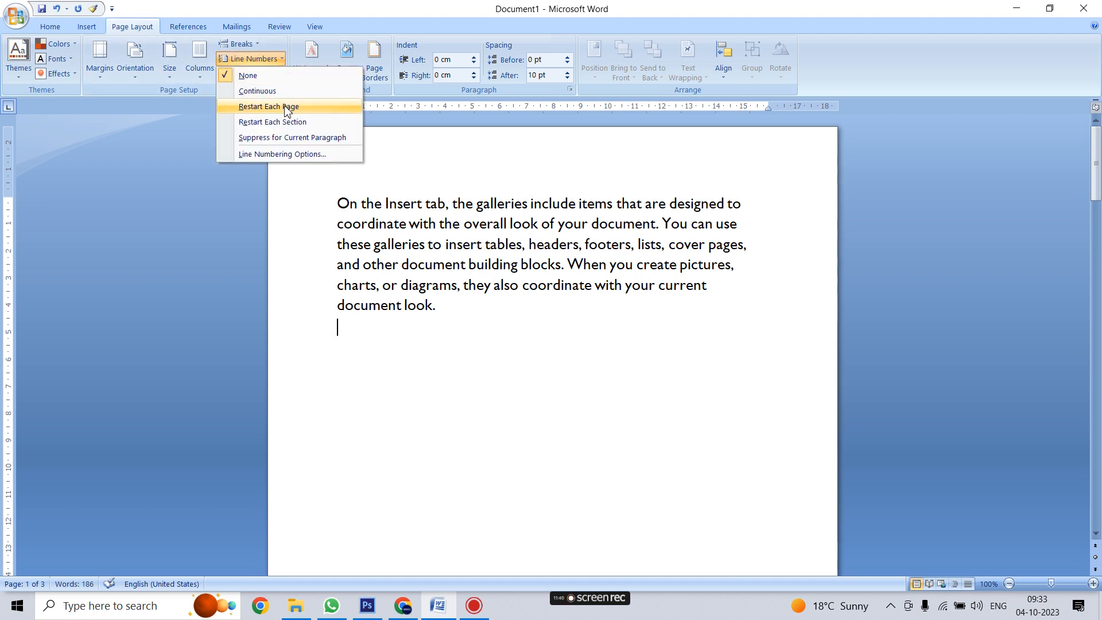
pyautogui.click(301, 109)
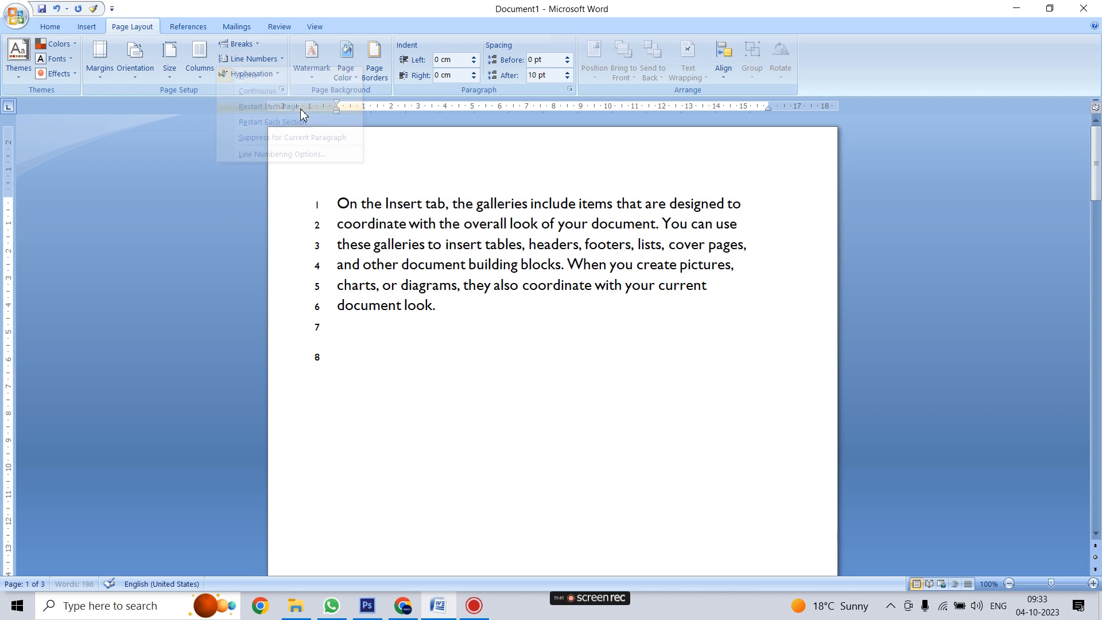
pyautogui.scroll(-3, 418, 381)
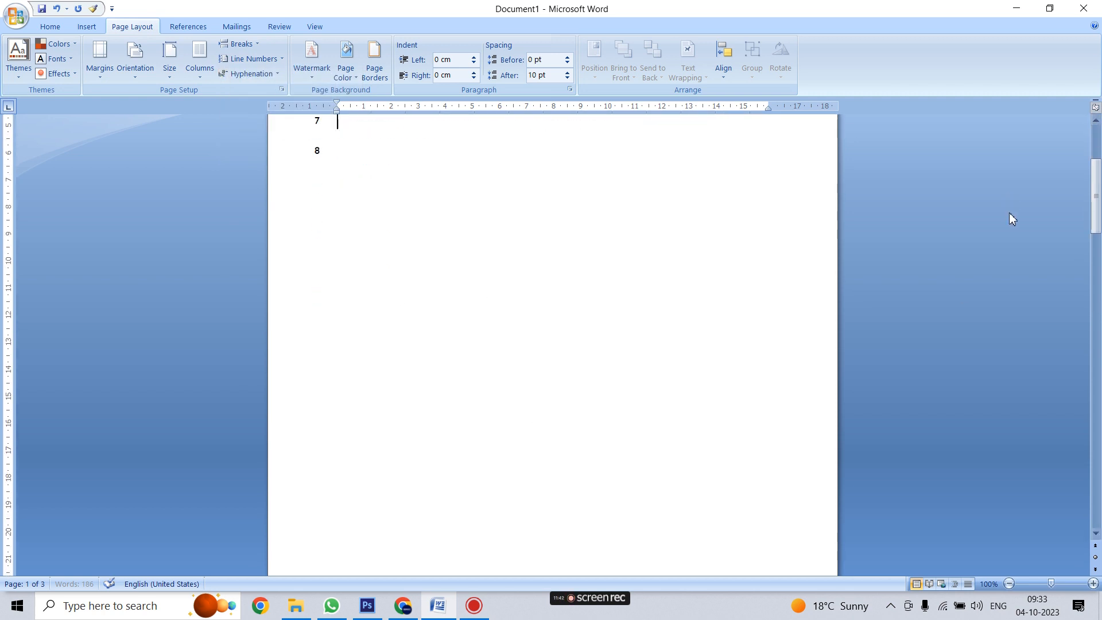
pyautogui.moveTo(1094, 198)
pyautogui.mouseDown()
pyautogui.moveTo(1099, 287)
pyautogui.moveTo(1097, 189)
pyautogui.mouseUp()
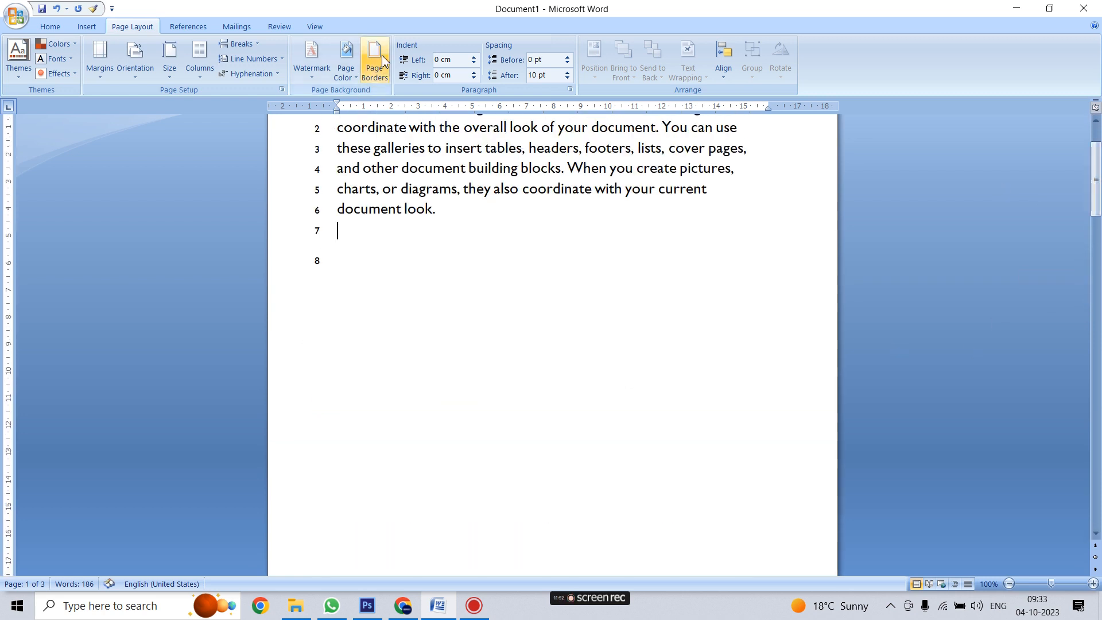
pyautogui.scroll(2, 430, 270)
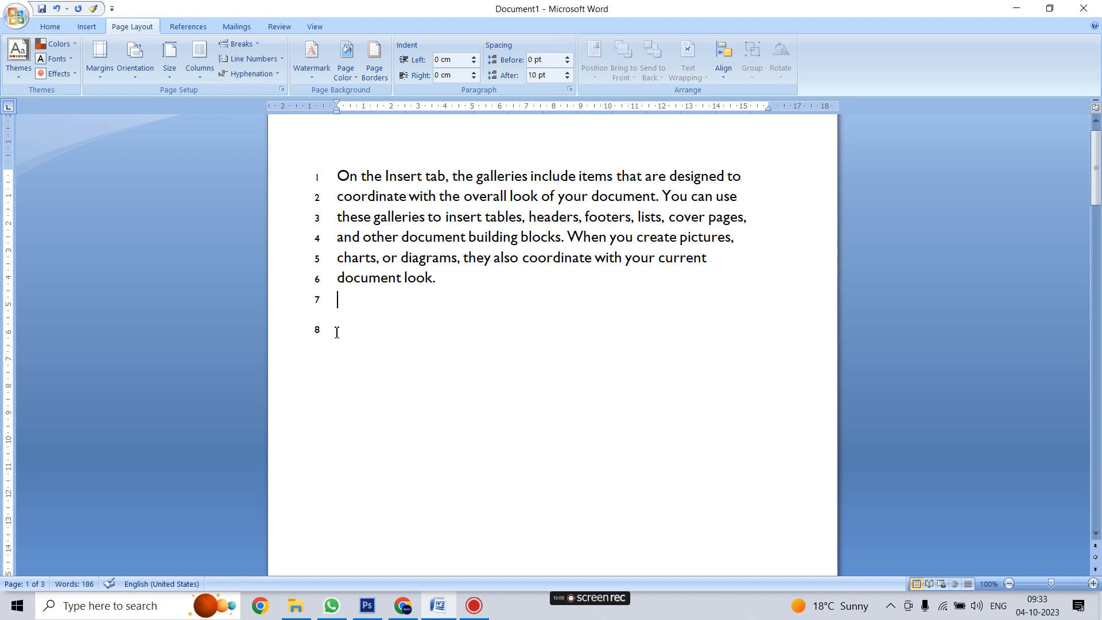
pyautogui.moveTo(1096, 185); pyautogui.dragTo(1100, 302)
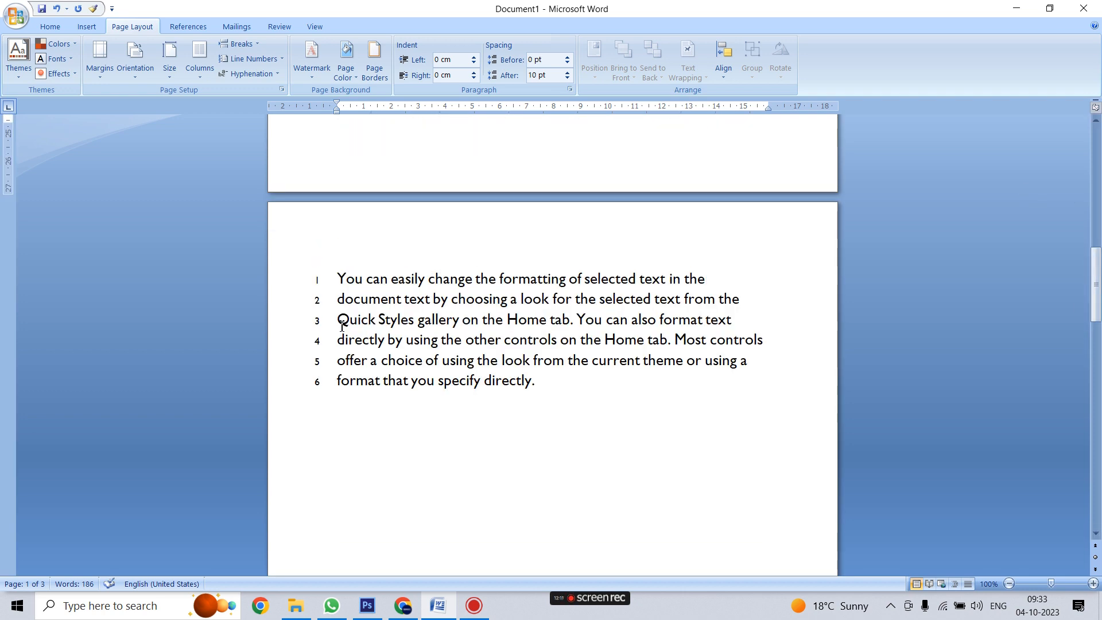
pyautogui.click(328, 286)
pyautogui.click(408, 426)
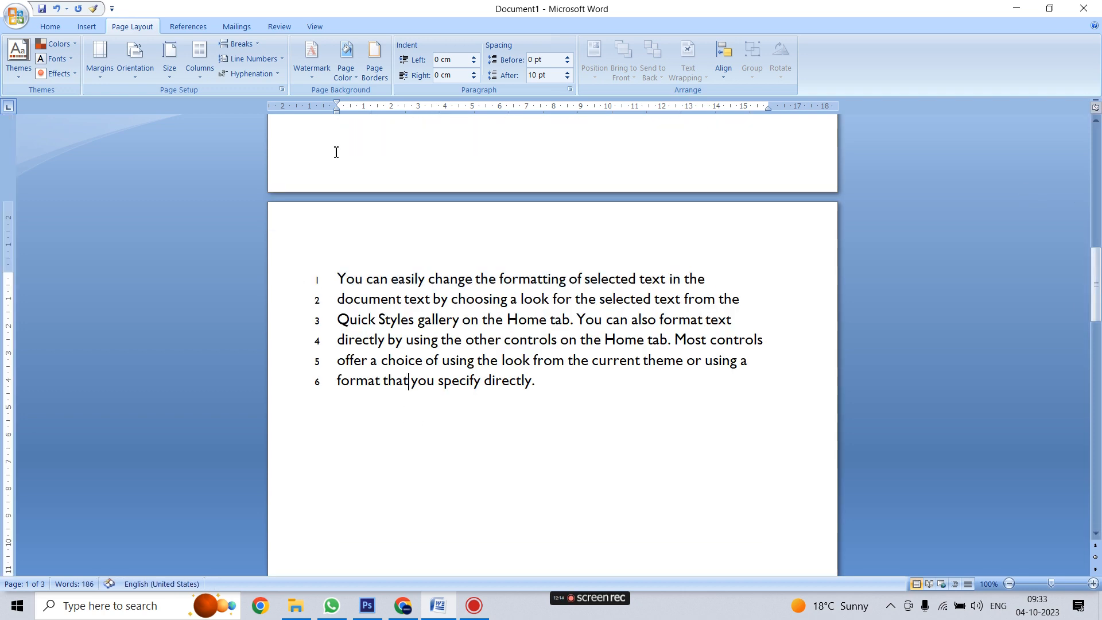
# Step: Turn off the line numbers from the second page and return to the first page
pyautogui.click(272, 59)
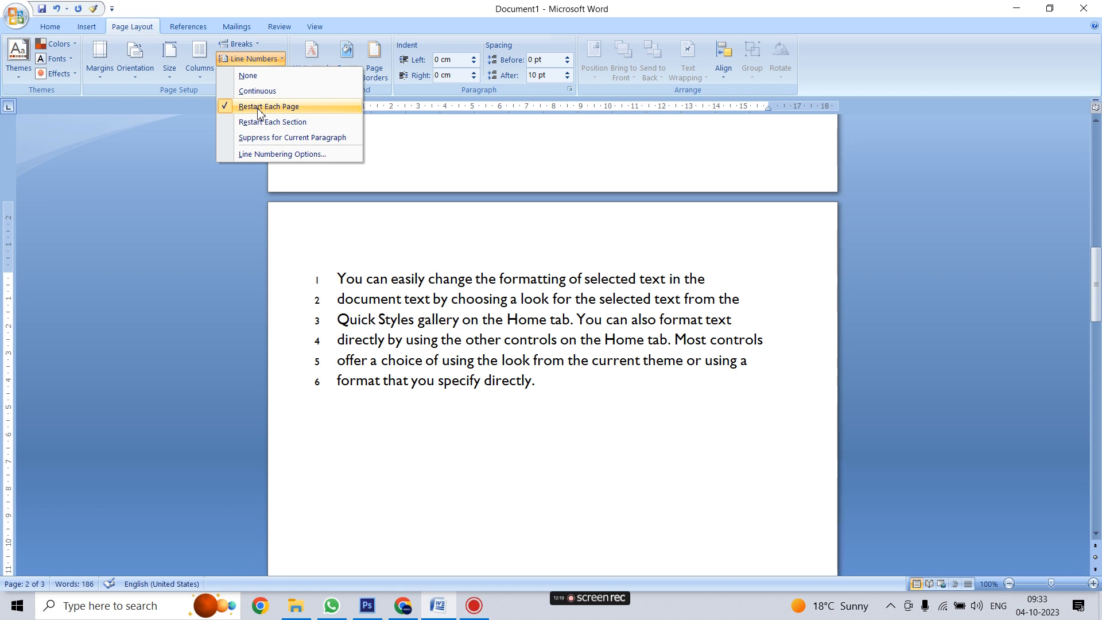
pyautogui.click(489, 236)
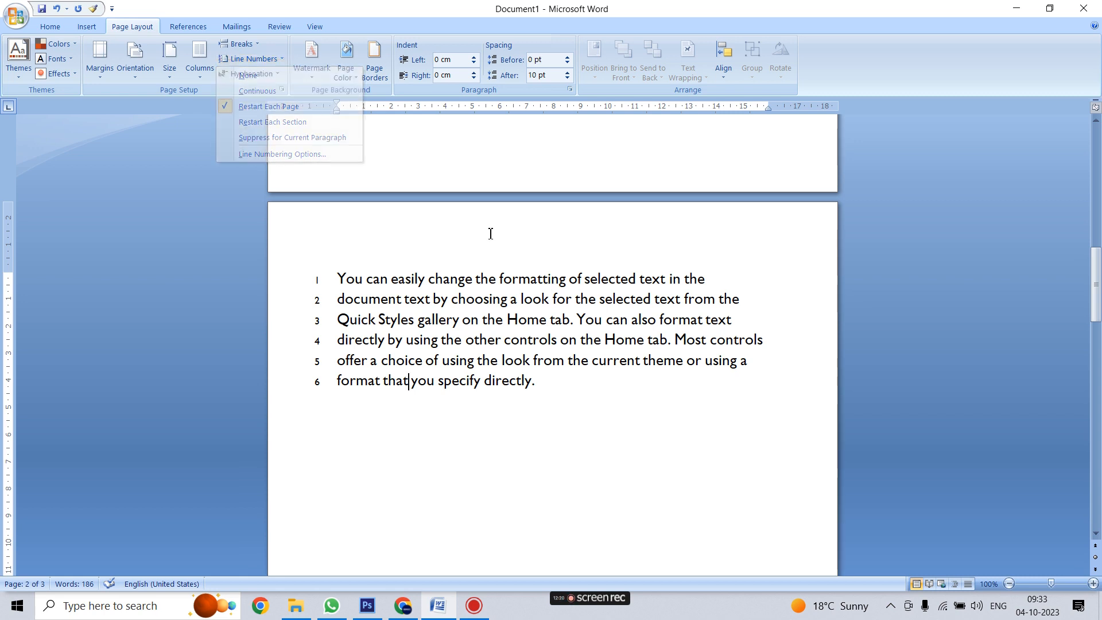
pyautogui.click(271, 63)
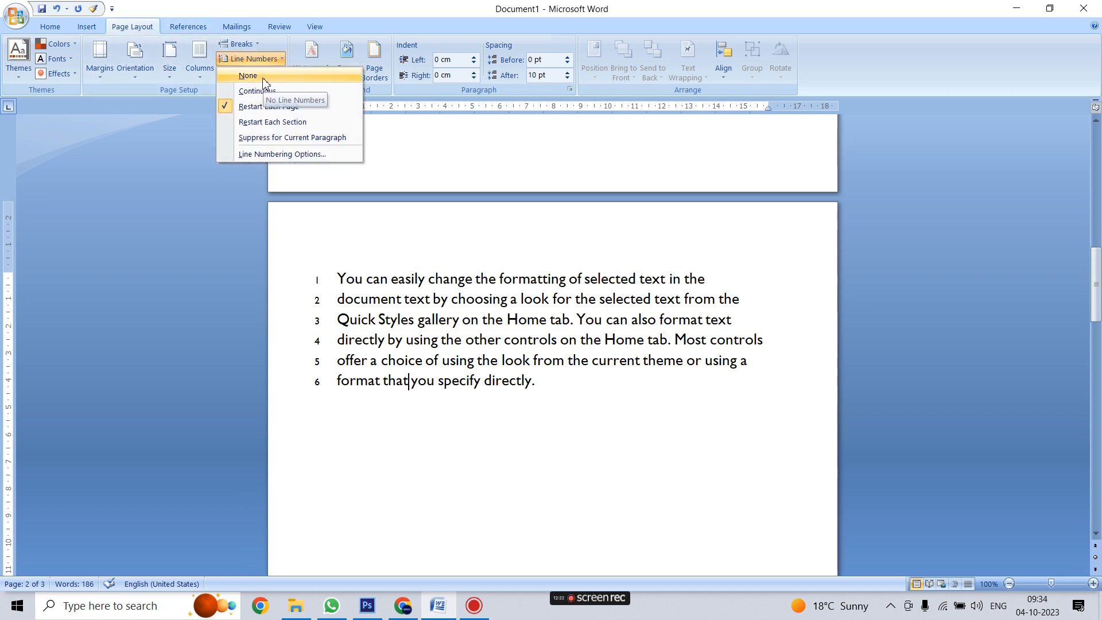
pyautogui.click(263, 77)
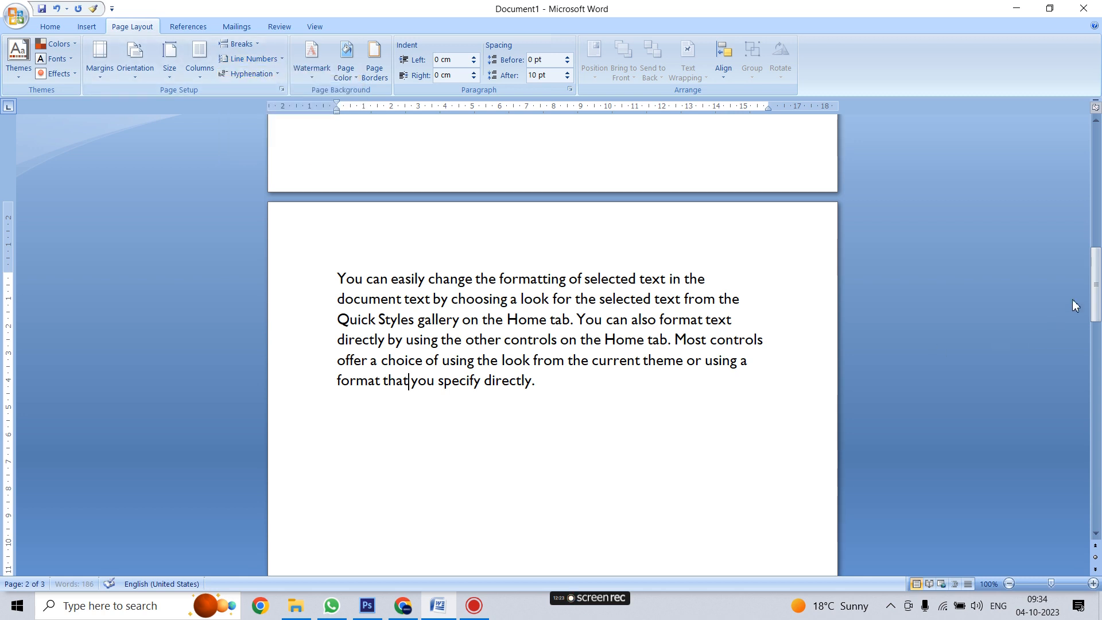
pyautogui.moveTo(1095, 284); pyautogui.dragTo(1093, 159)
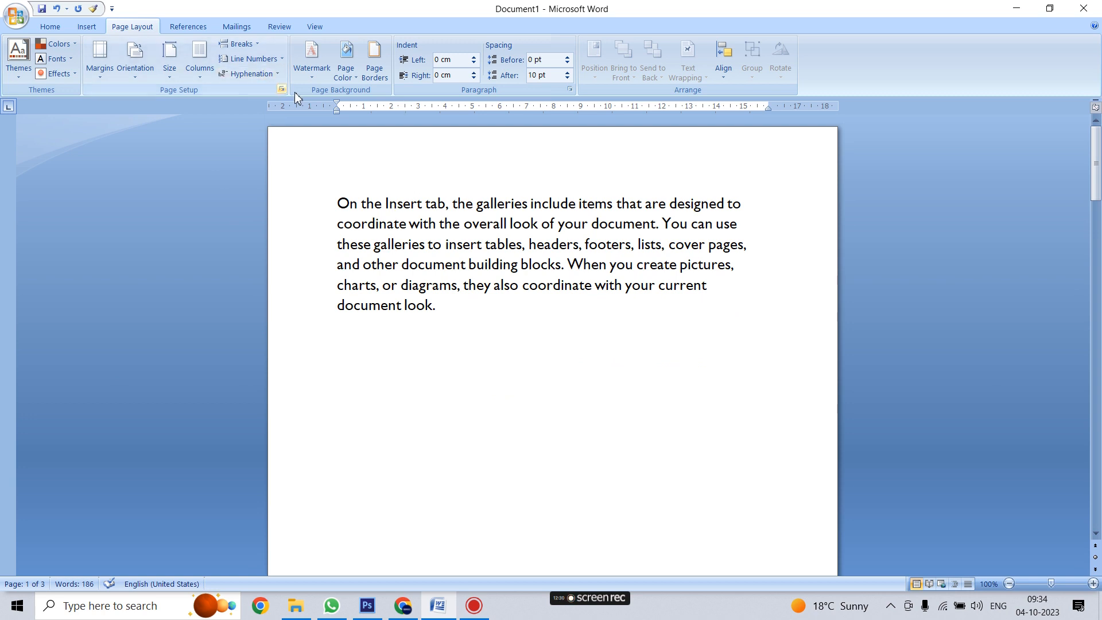
# Step: Open the watermark gallery for the document
pyautogui.click(312, 62)
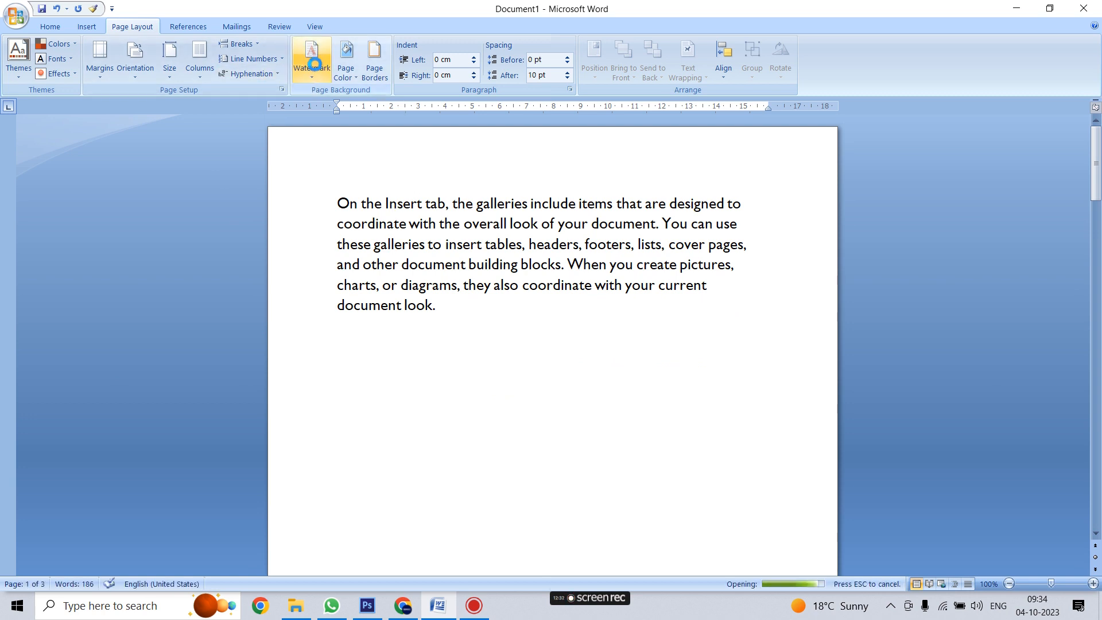